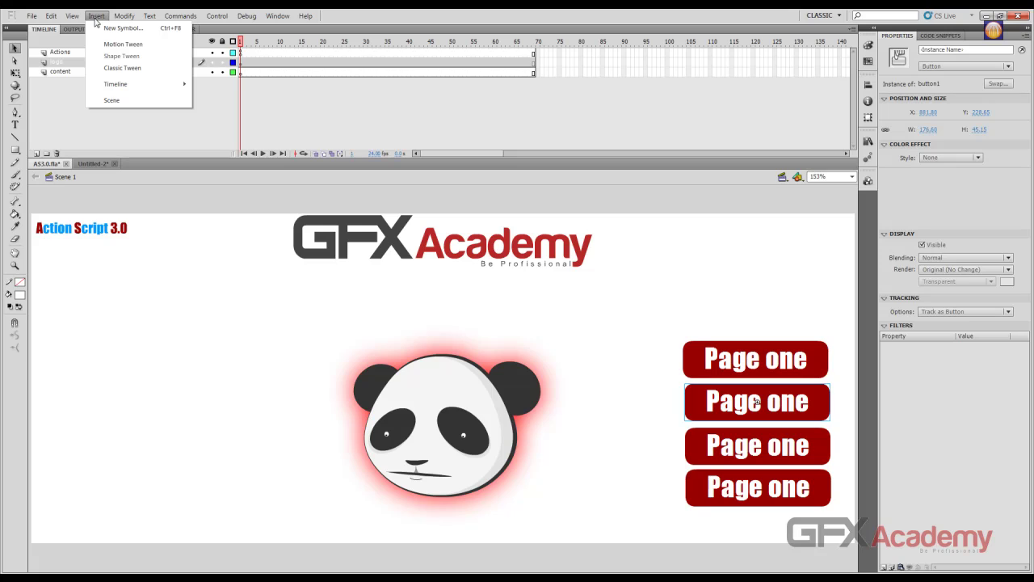
Step: Duplicate the second button's symbol under the name button2
mouse_move(123, 19)
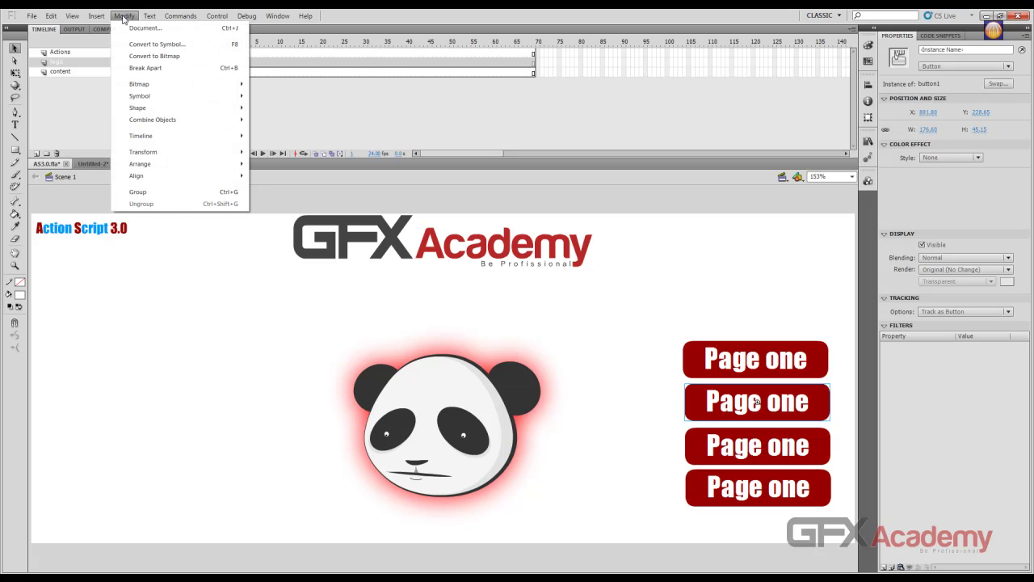
mouse_move(176, 84)
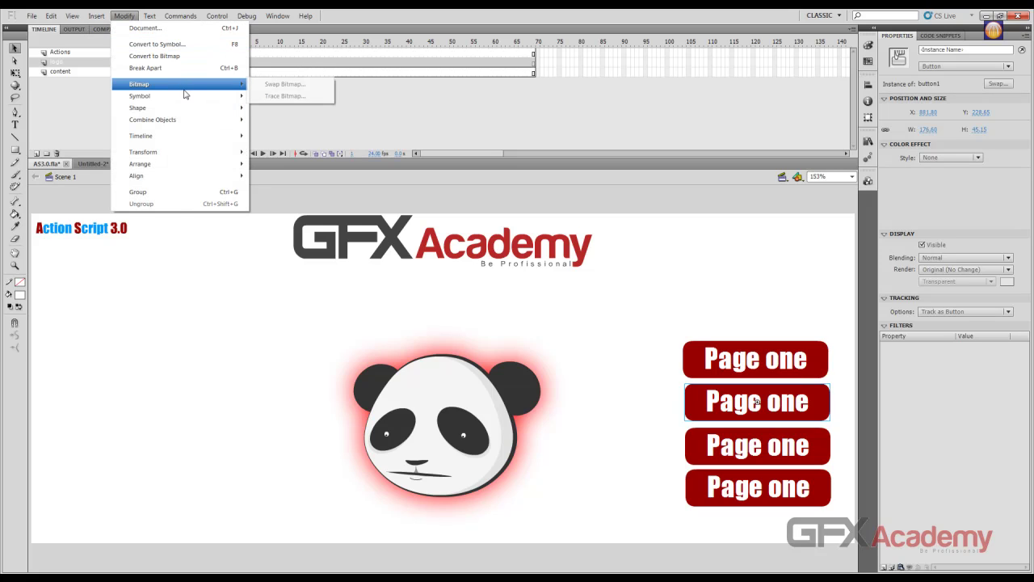
mouse_move(205, 96)
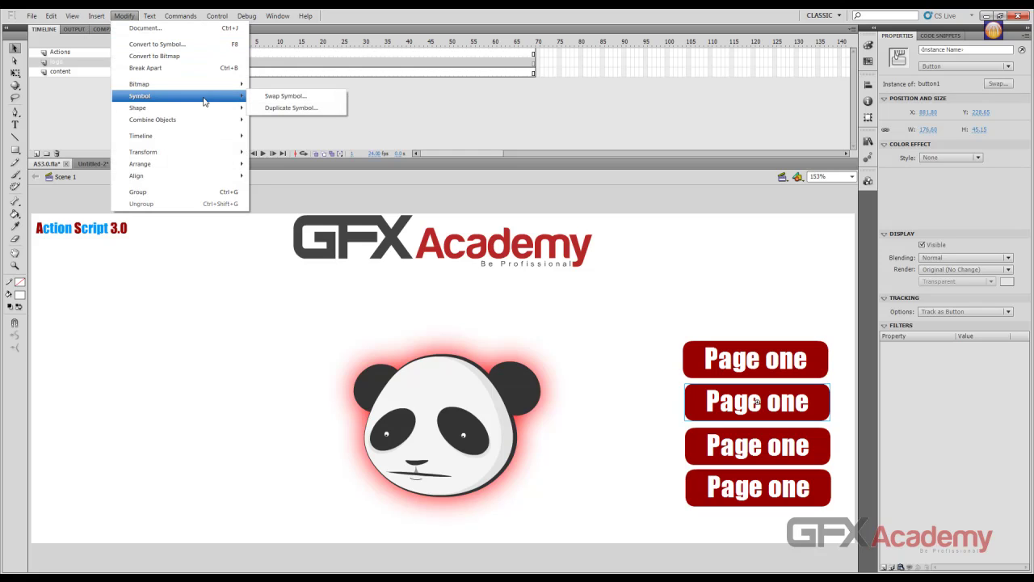
left_click(304, 112)
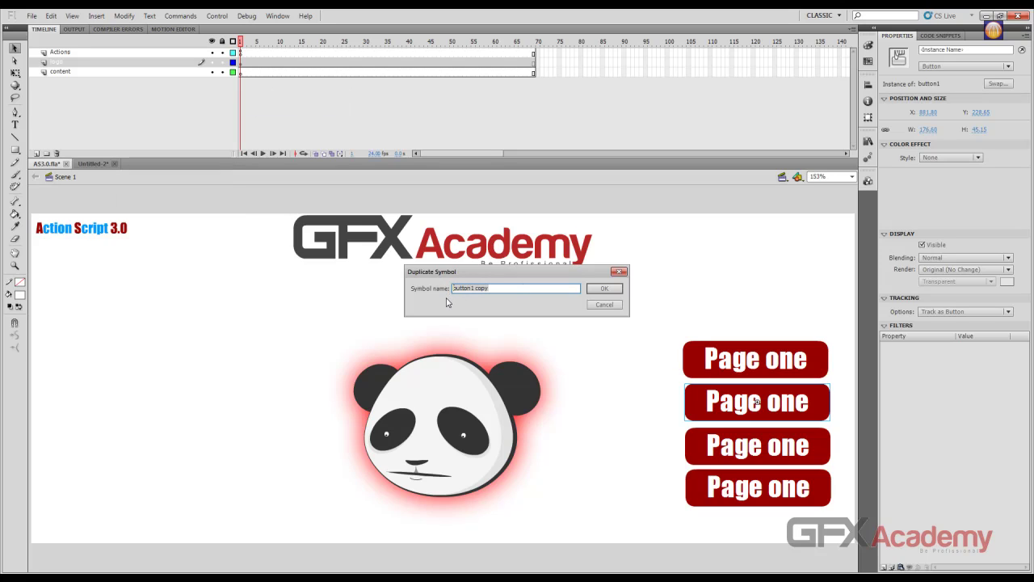
type("Action Panel & Instructions")
key("shift+Left")
key("shift+Left")
key("shift+Left")
key("shift+Left")
key("shift+Left")
key("shift+Left")
key("shift+Left")
key("shift+Left")
key("shift+Left")
key("shift+Left")
key("shift+Left")
key("shift+Left")
key("shift+Left")
key("shift+Left")
key("shift+Left")
key("shift+Left")
key("shift+Left")
key("shift+Left")
key("shift+Left")
key("shift+Left")
key("ctrl+z")
key("End")
key("BackSpace")
type("2")
key("Return")
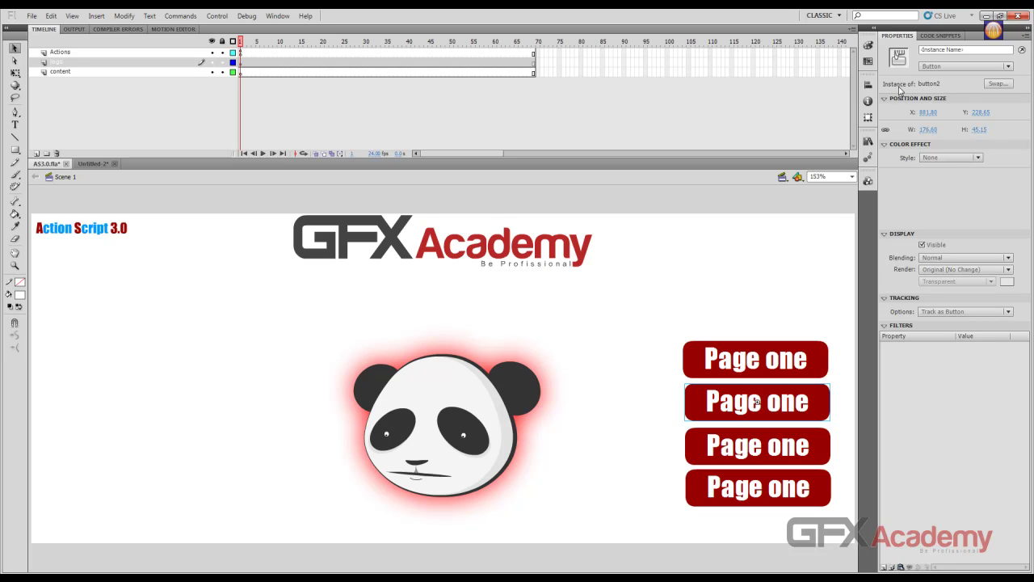
Step: Change the label inside the second button to "Page Two" and return to Scene 1
double_click(719, 400)
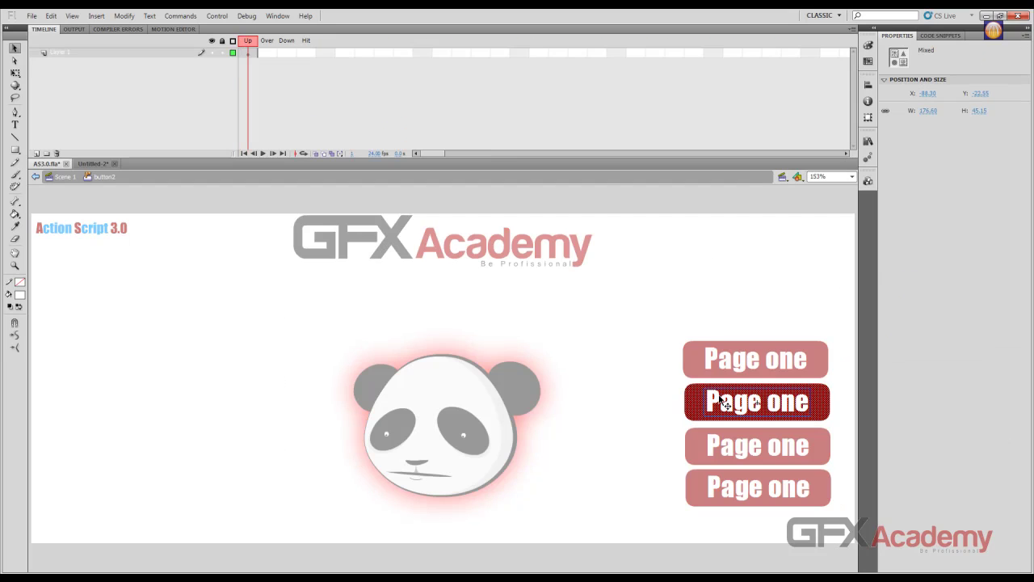
double_click(781, 410)
left_click_drag(766, 401, 809, 402)
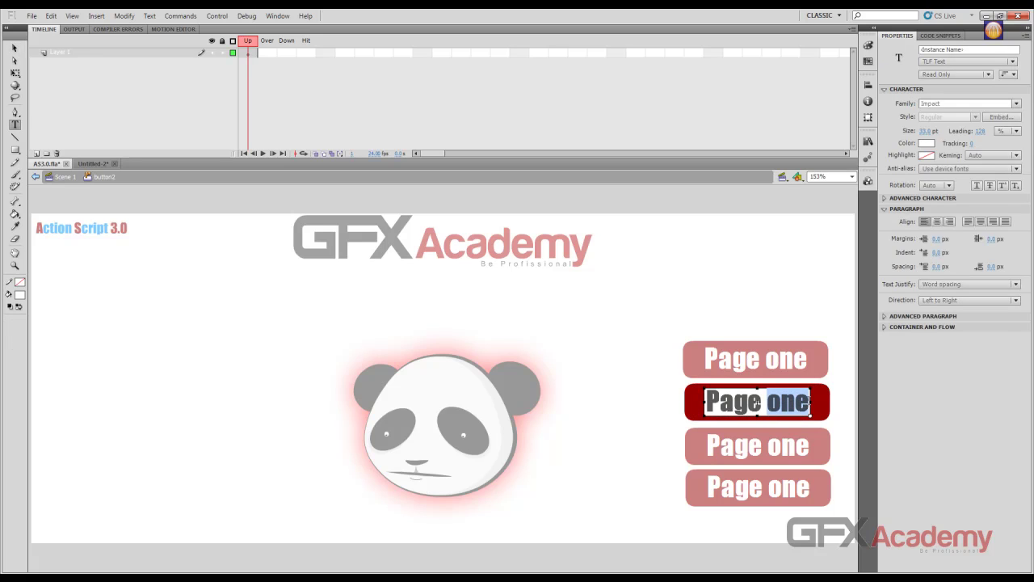
type("Two")
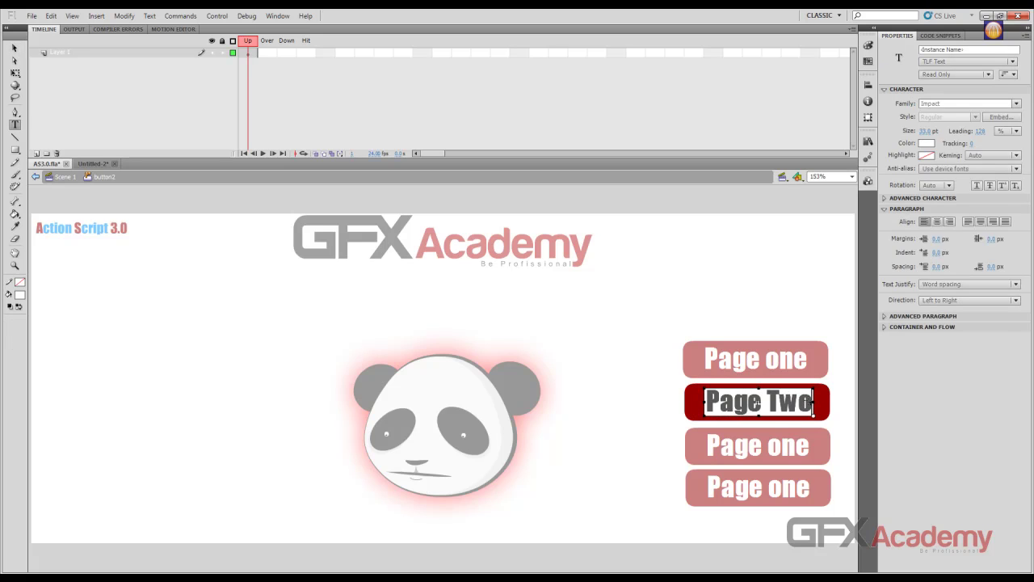
left_click(64, 178)
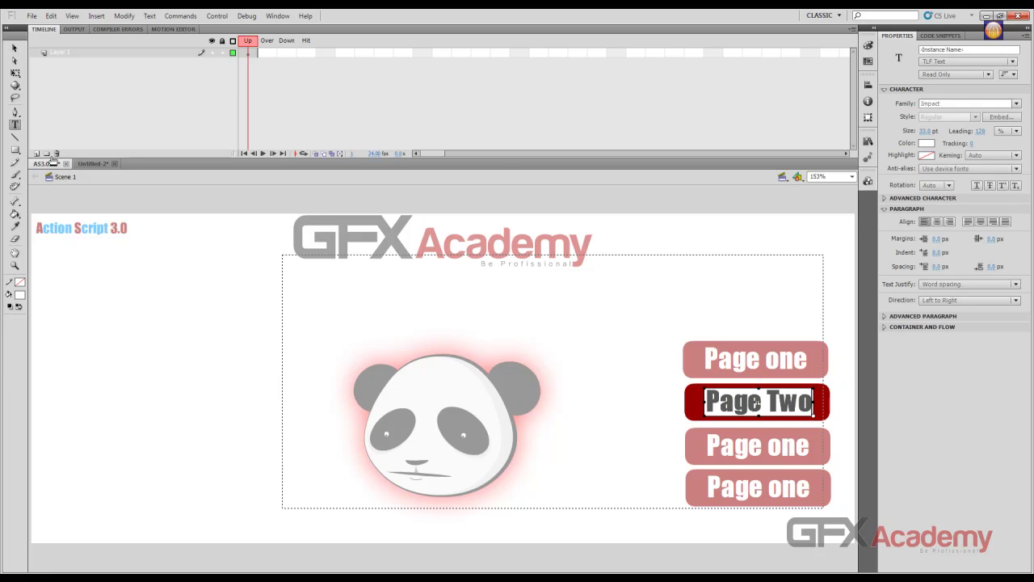
left_click(750, 462)
double_click(751, 459)
double_click(758, 446)
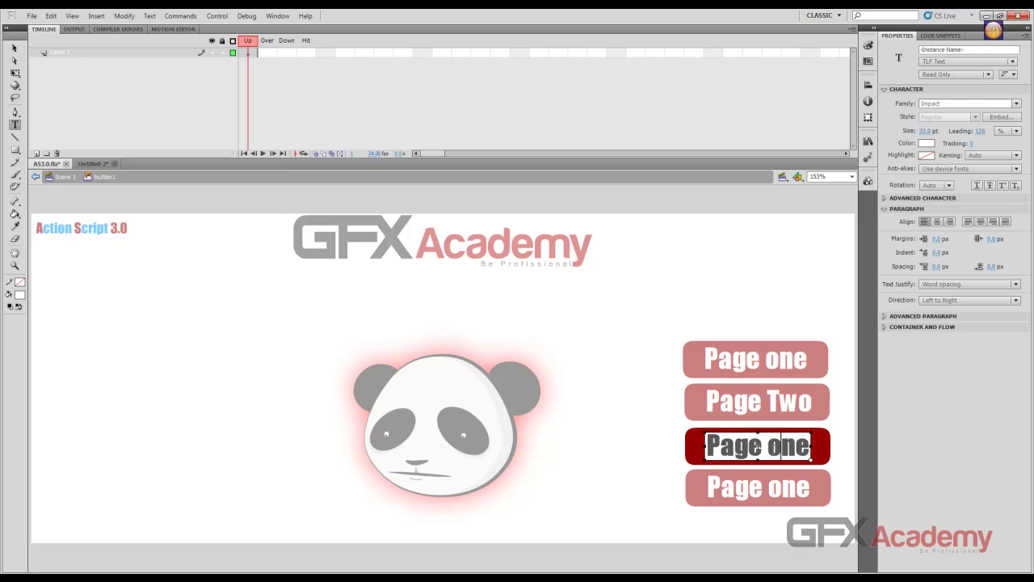
key("shift+Right")
key("shift+Right")
key("shift+Right")
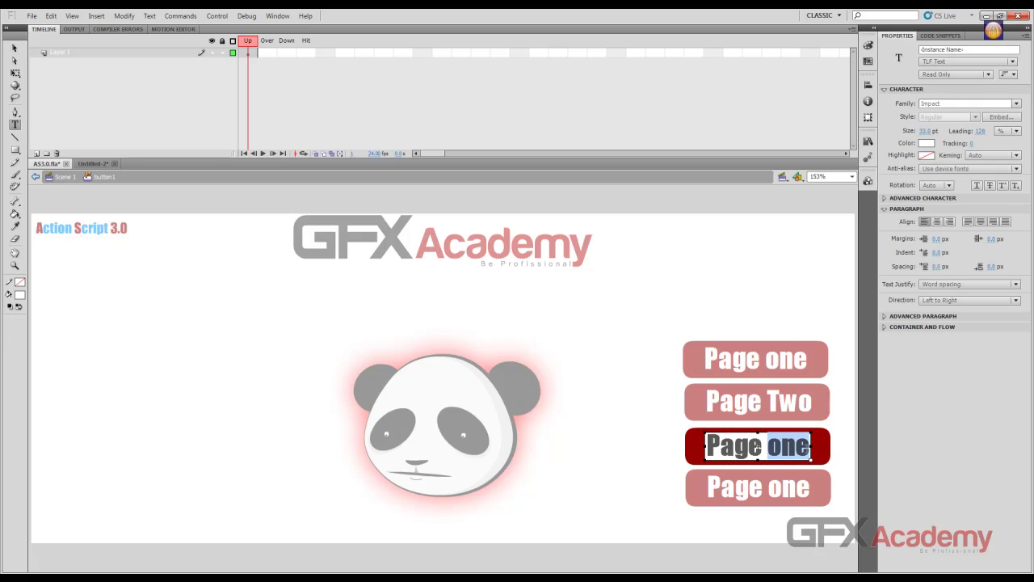
type("T")
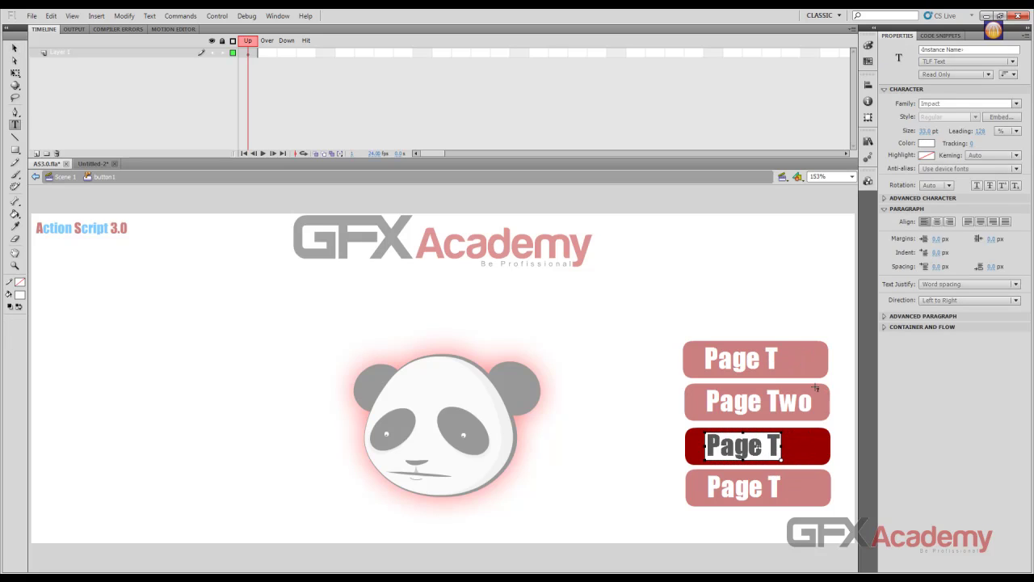
key("ctrl+z")
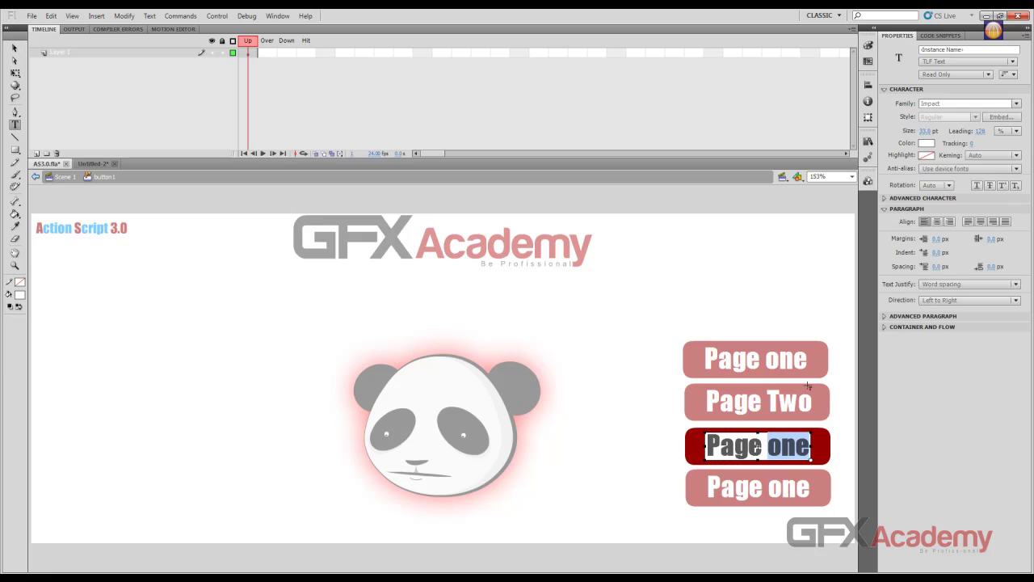
left_click(58, 176)
Step: Duplicate the third button's symbol under the name button3
left_click(15, 50)
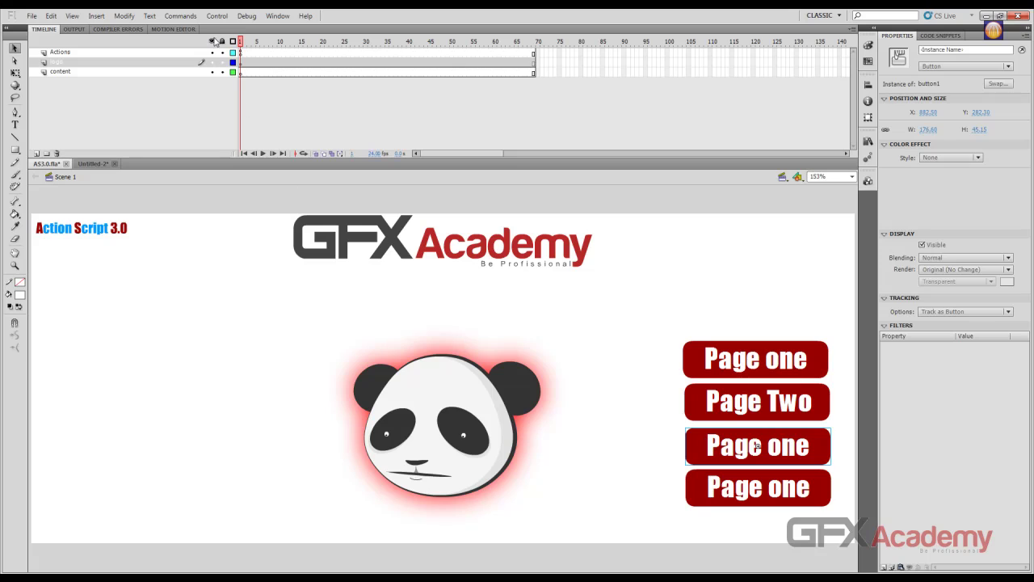
left_click(124, 16)
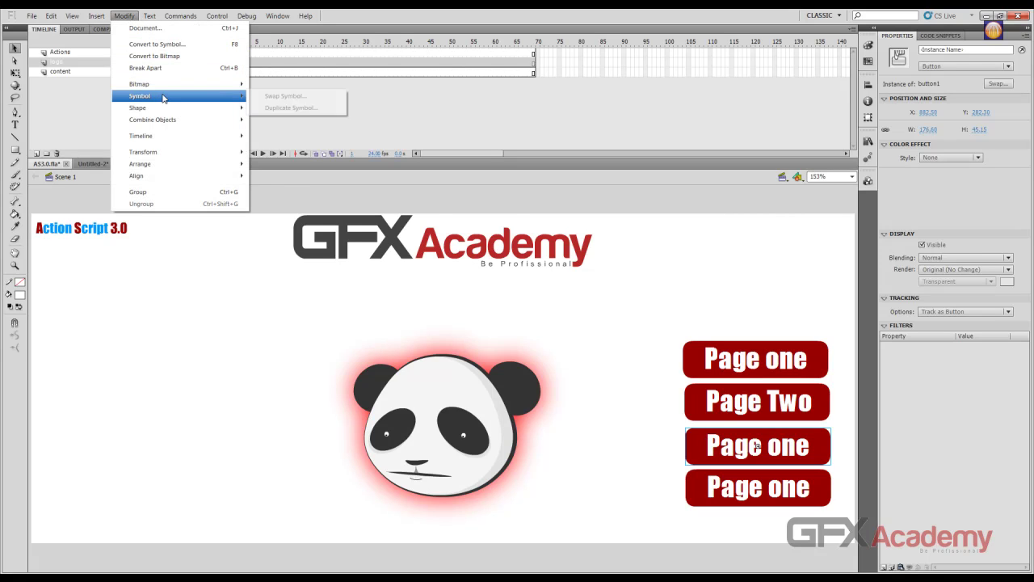
left_click(288, 107)
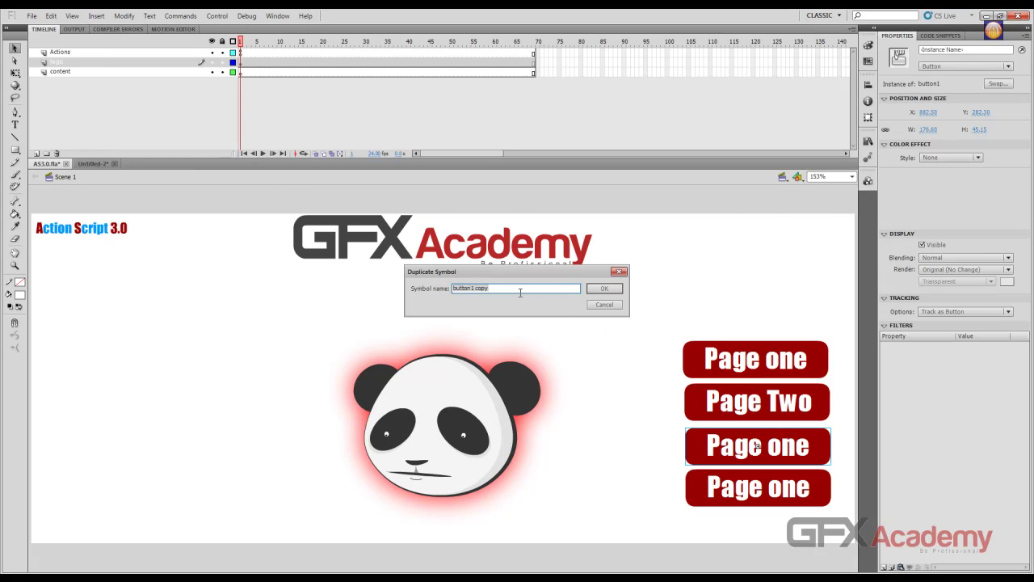
left_click(519, 287)
key("BackSpace")
key("BackSpace")
key("BackSpace")
type("3")
key("Return")
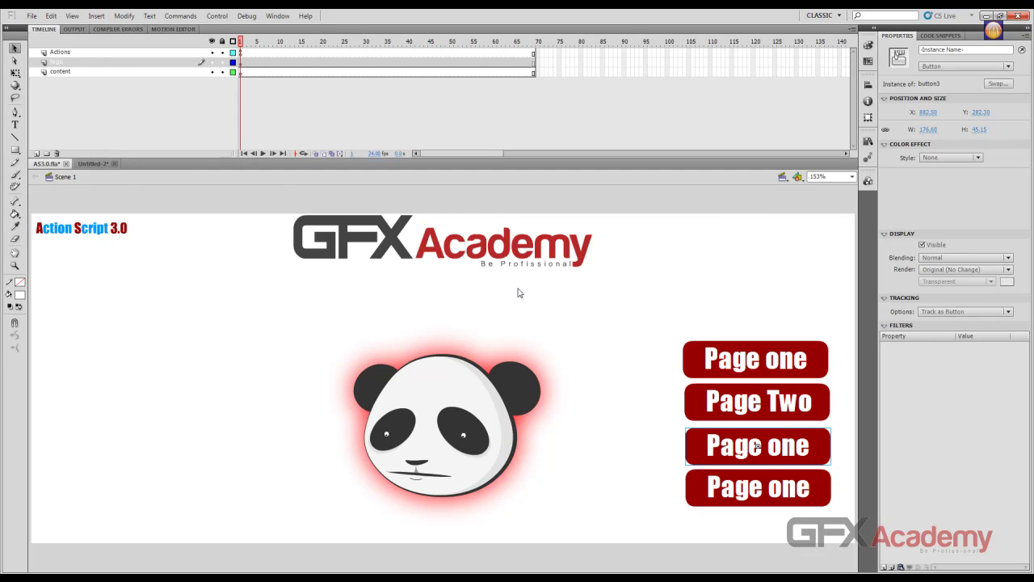
Step: Change the label inside the third button to "Page Three"
double_click(750, 462)
double_click(777, 452)
key("shift+End")
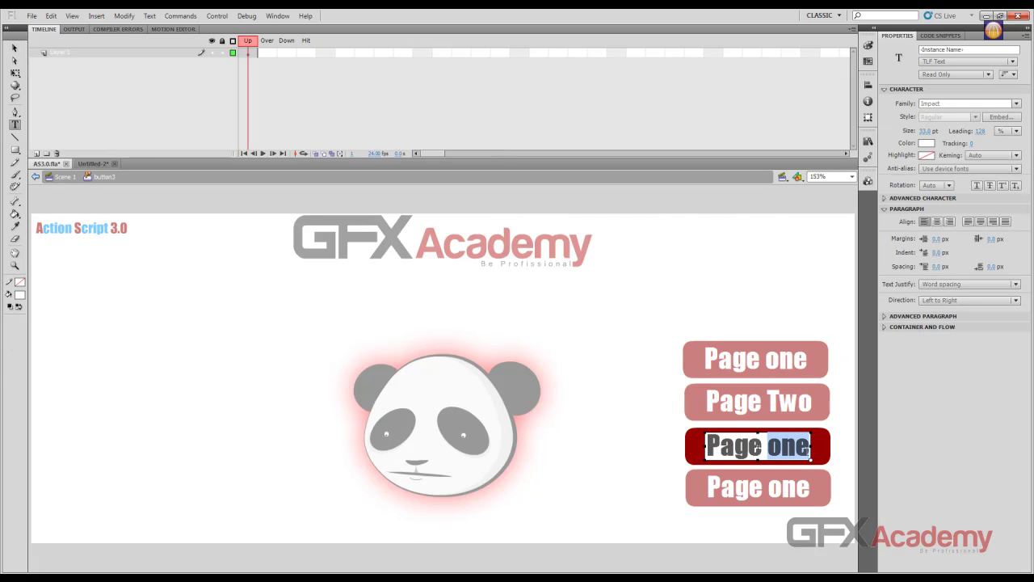
type("Three")
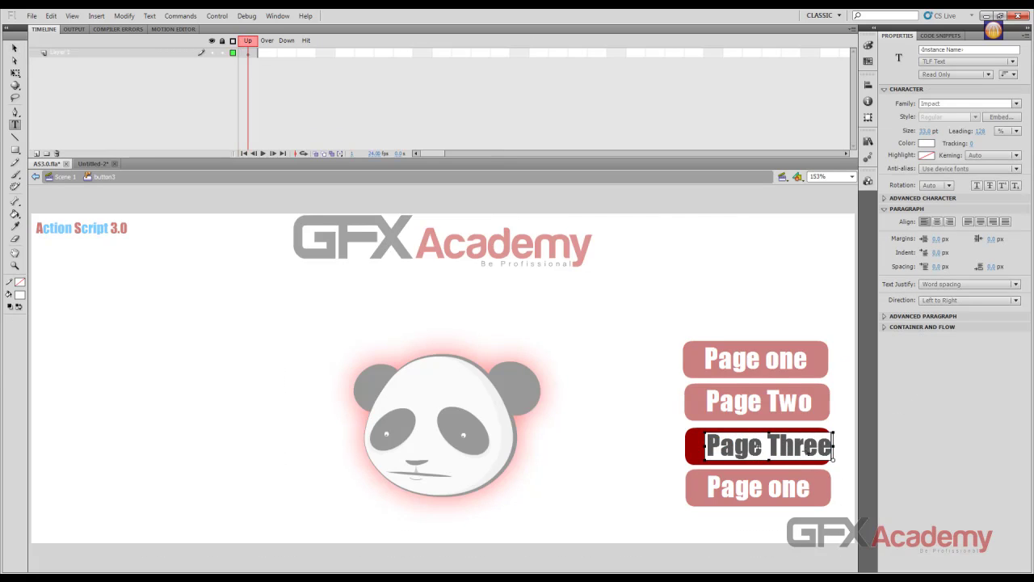
Step: Nudge the "Page Three" text 13 px to the left to center it on its button, and return to Scene 1
left_click(15, 49)
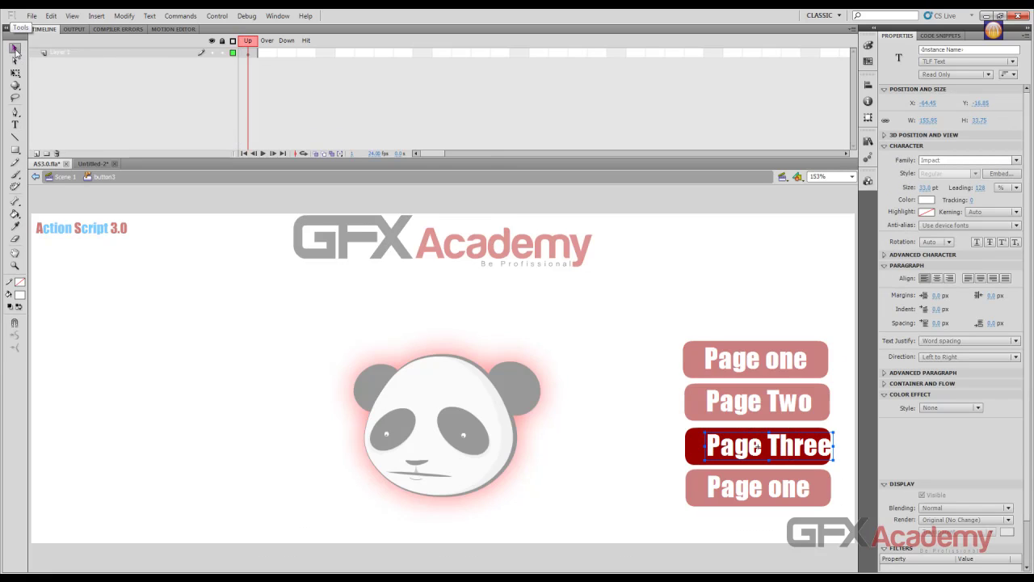
key("Left")
key("Left")
key("Left")
key("Left")
key("Left")
key("Left")
key("Left")
key("Left")
key("Left")
key("Left")
key("Left")
key("Left")
key("Left")
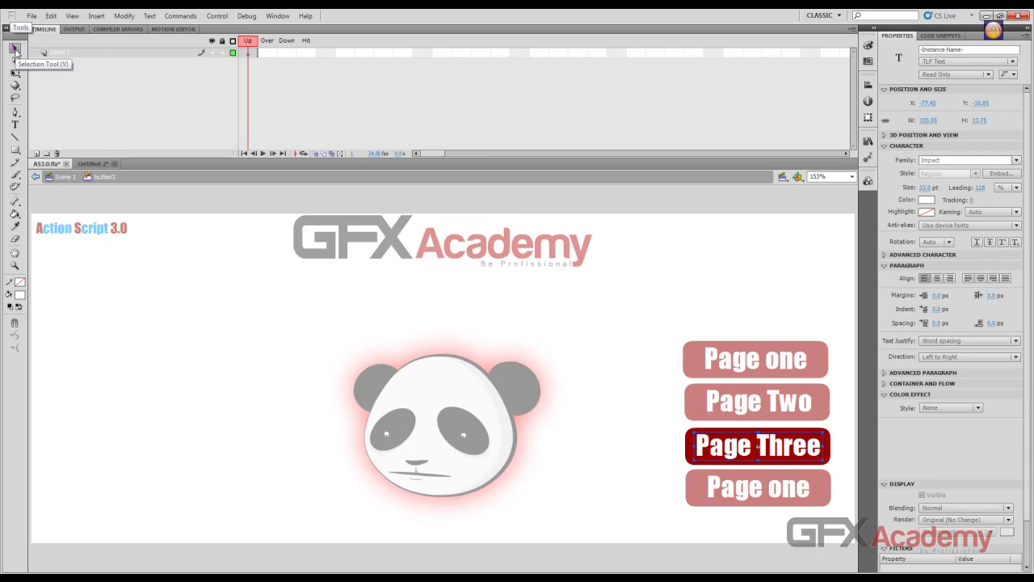
left_click(63, 176)
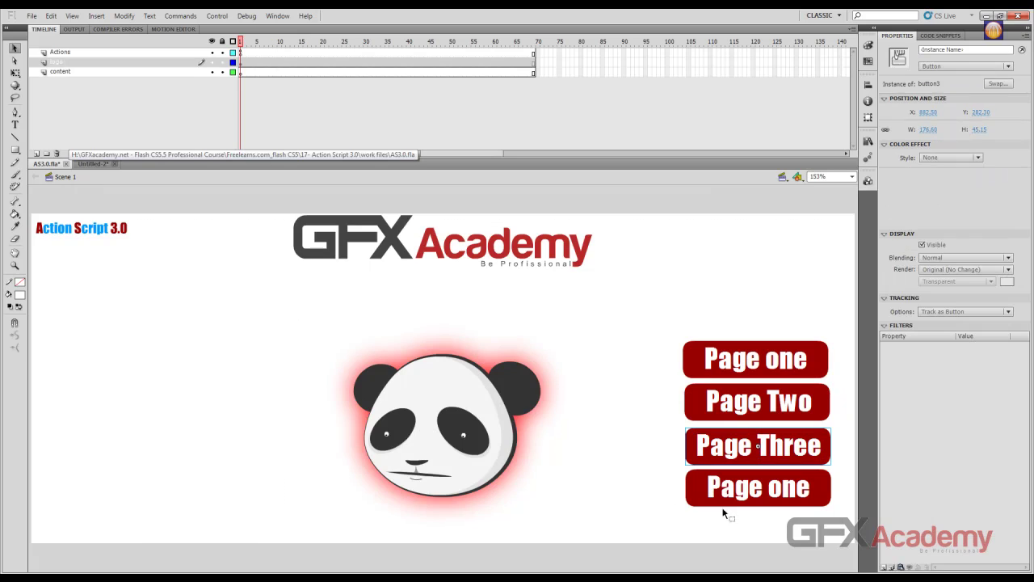
Step: Duplicate the fourth button's symbol under the name button4
left_click(748, 502)
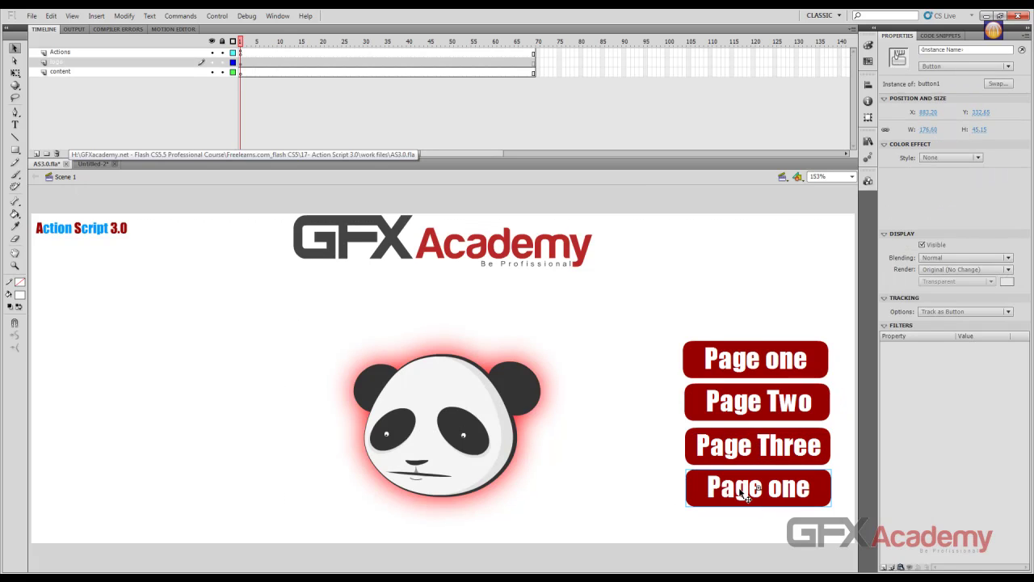
left_click(124, 16)
mouse_move(173, 94)
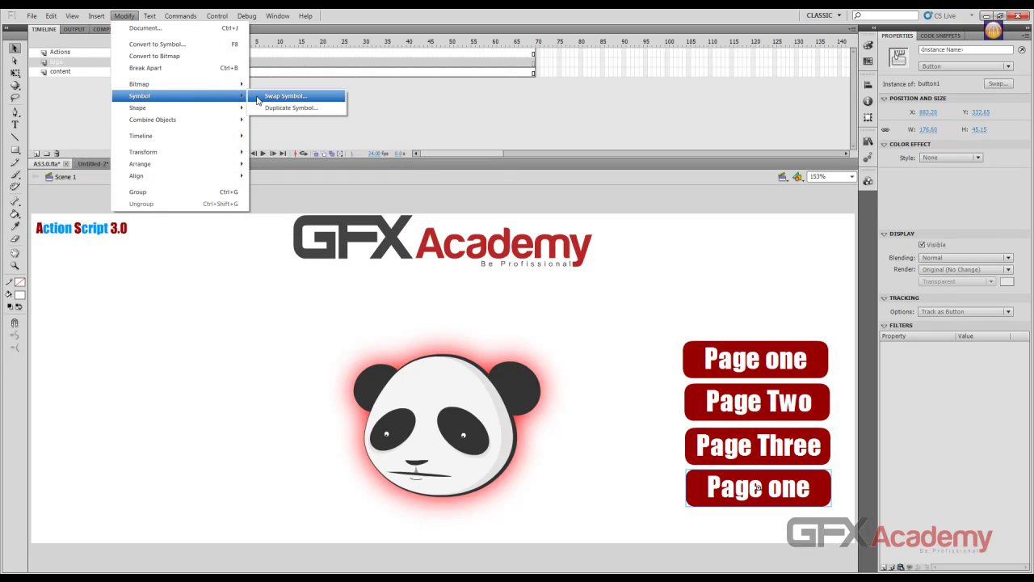
left_click(286, 107)
left_click(527, 288)
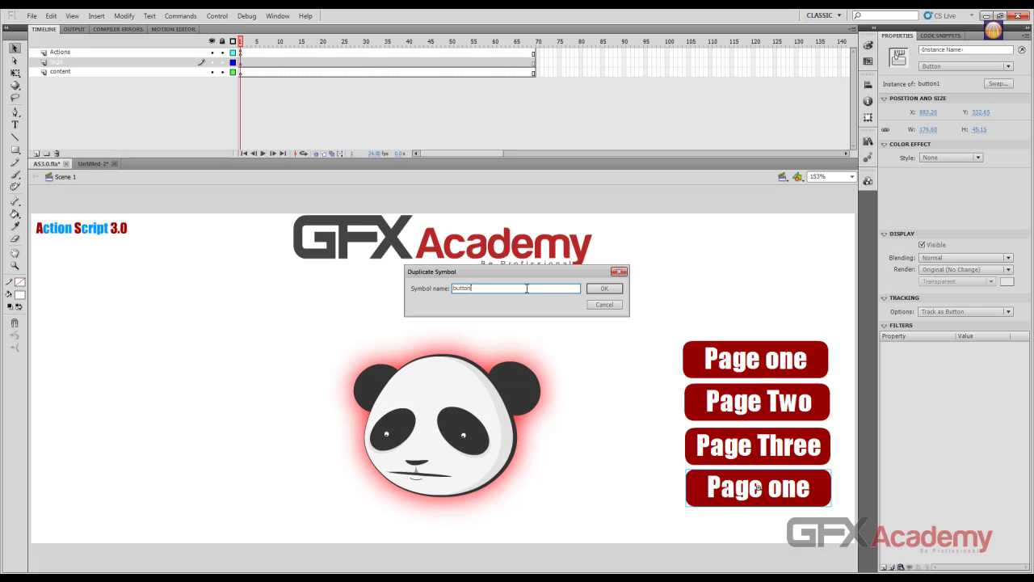
type("1")
key("Return")
left_click(516, 309)
left_click(513, 287)
key("BackSpace")
type("3")
type("4")
key("Return")
Step: Change the label inside the fourth button to "Page Four" and return to the main scene
double_click(737, 483)
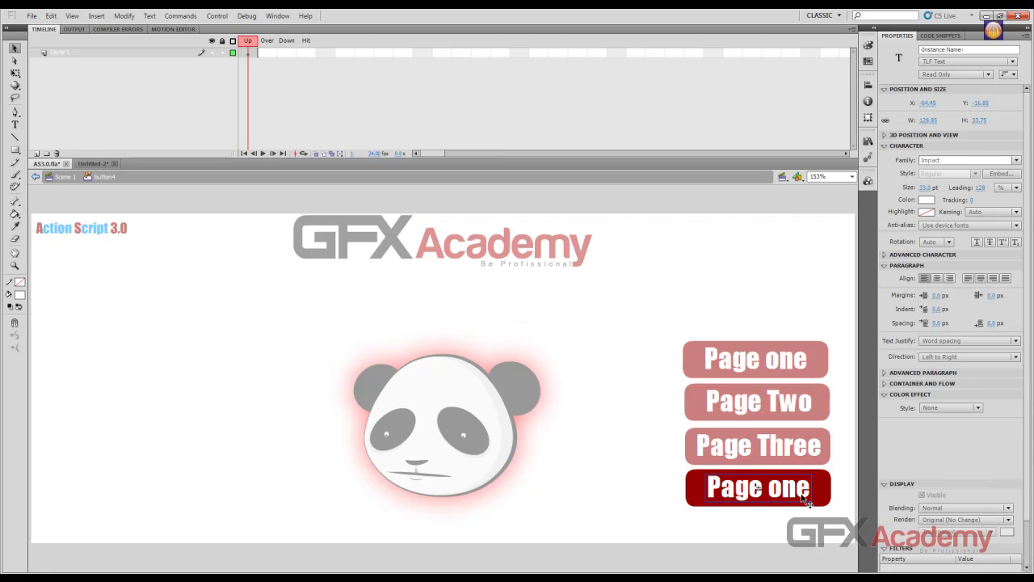
double_click(760, 486)
left_click_drag(768, 487, 812, 487)
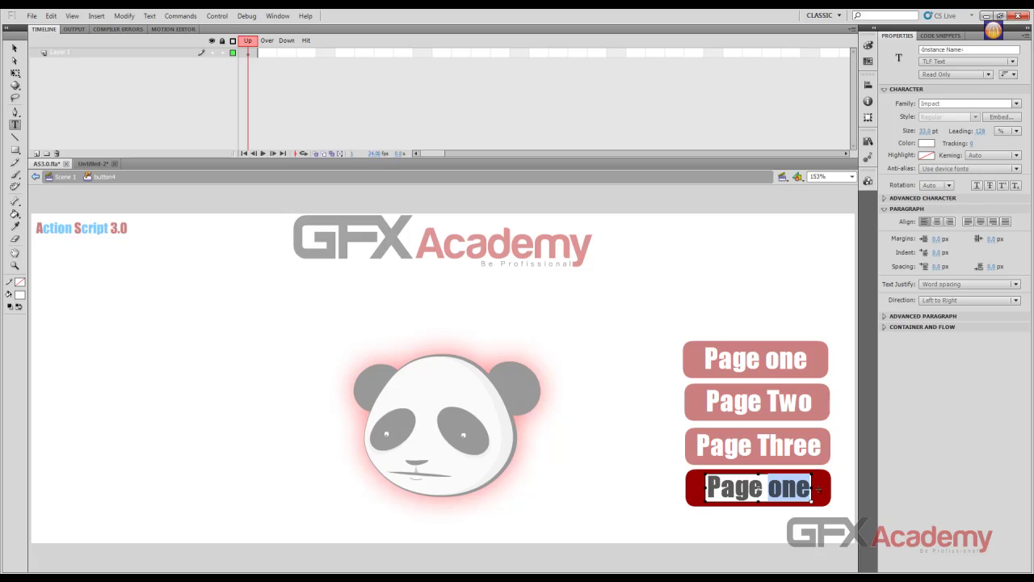
type("Four")
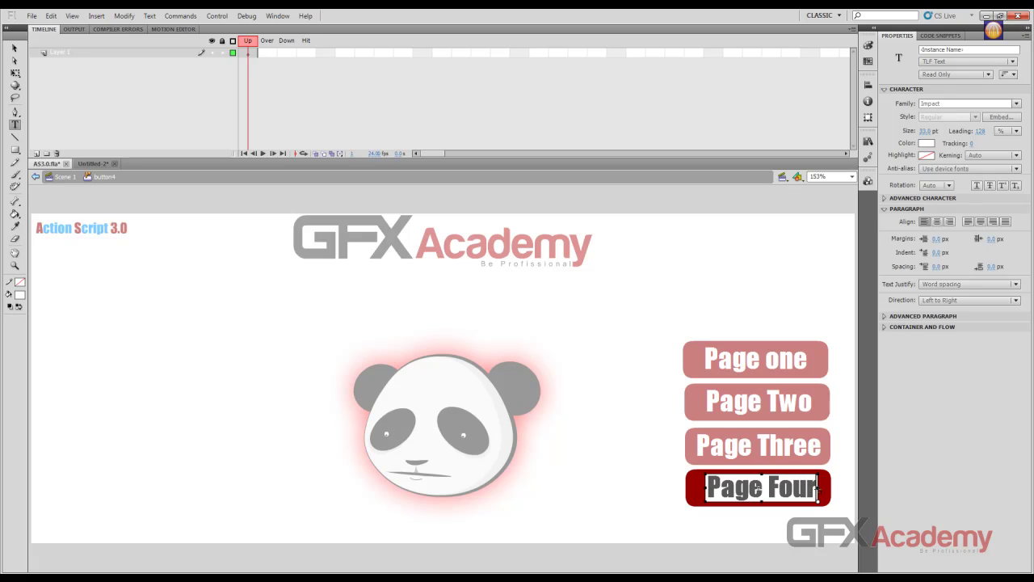
key("Escape")
left_click(14, 48)
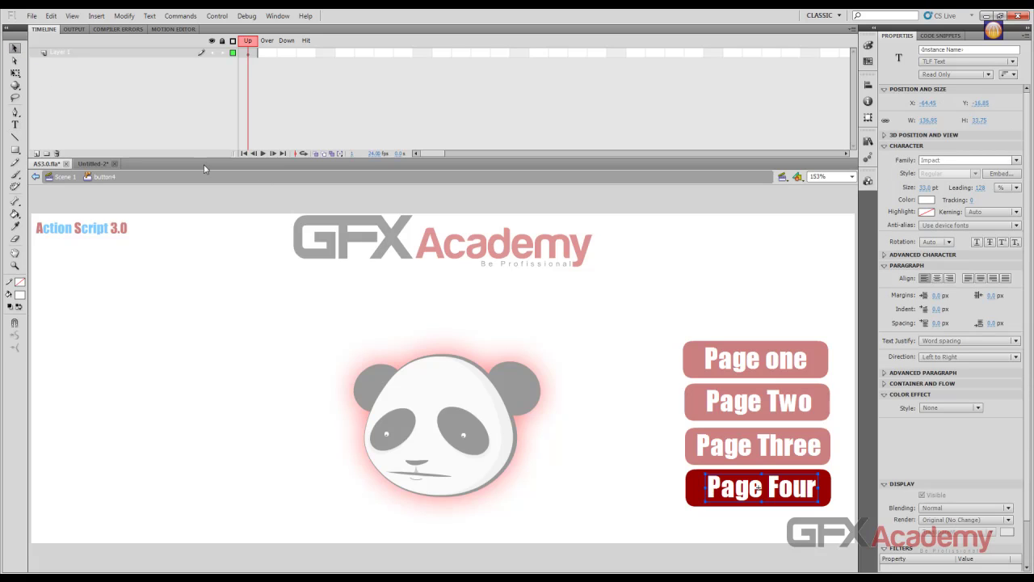
left_click(612, 387)
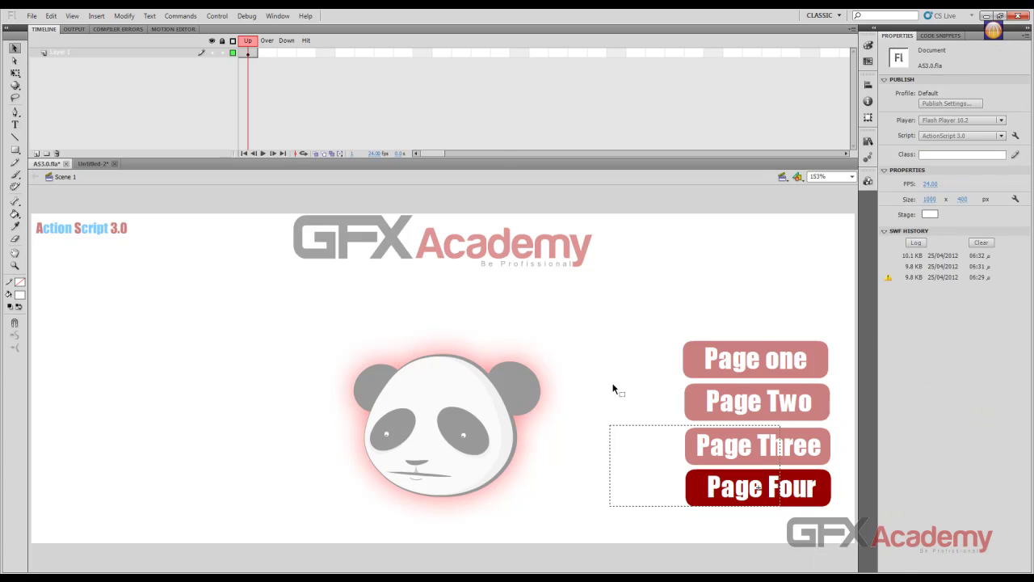
double_click(611, 423)
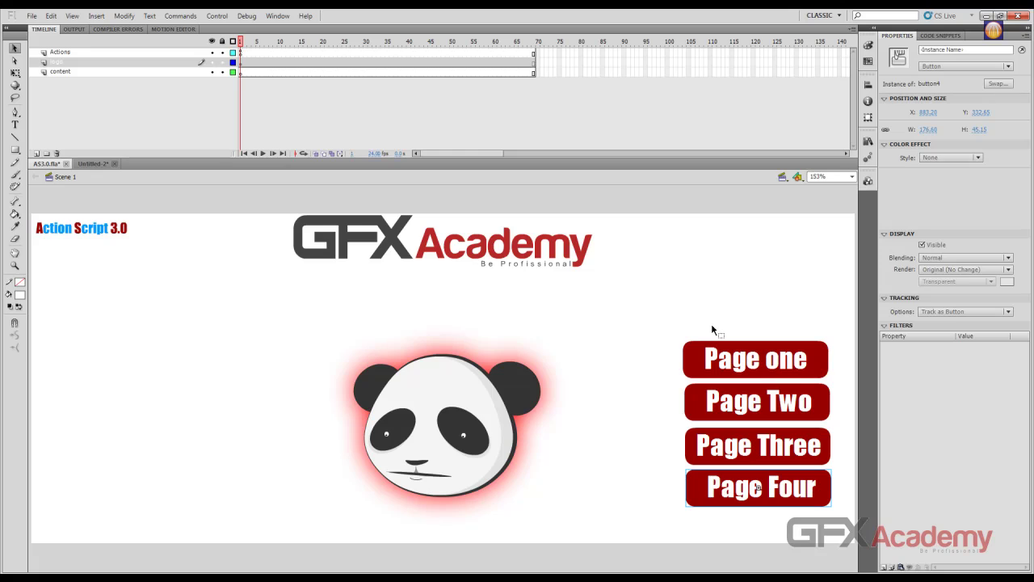
Step: Give the "Page one" button the instance name ButtonOne_btn
left_click(727, 349)
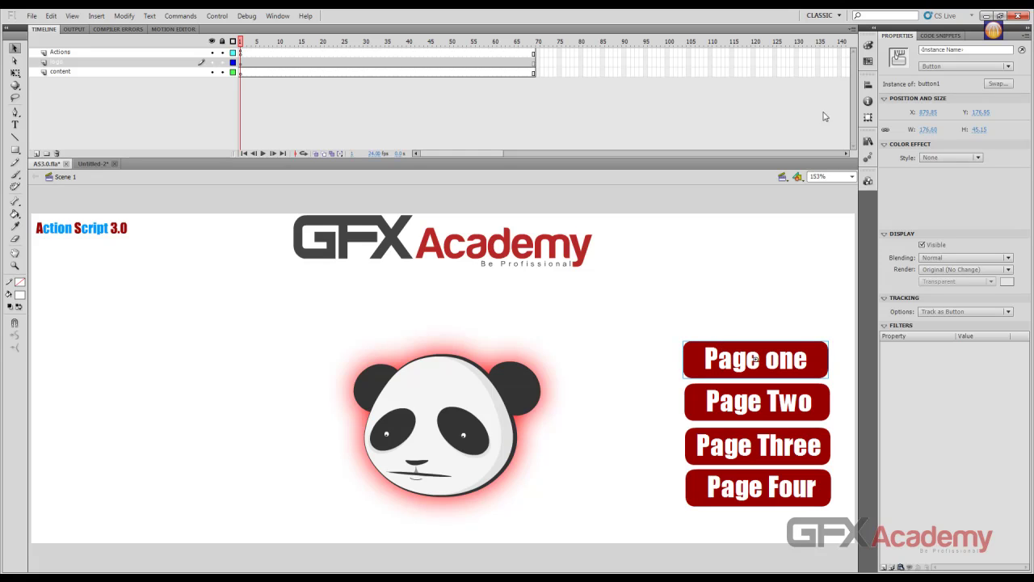
left_click(926, 51)
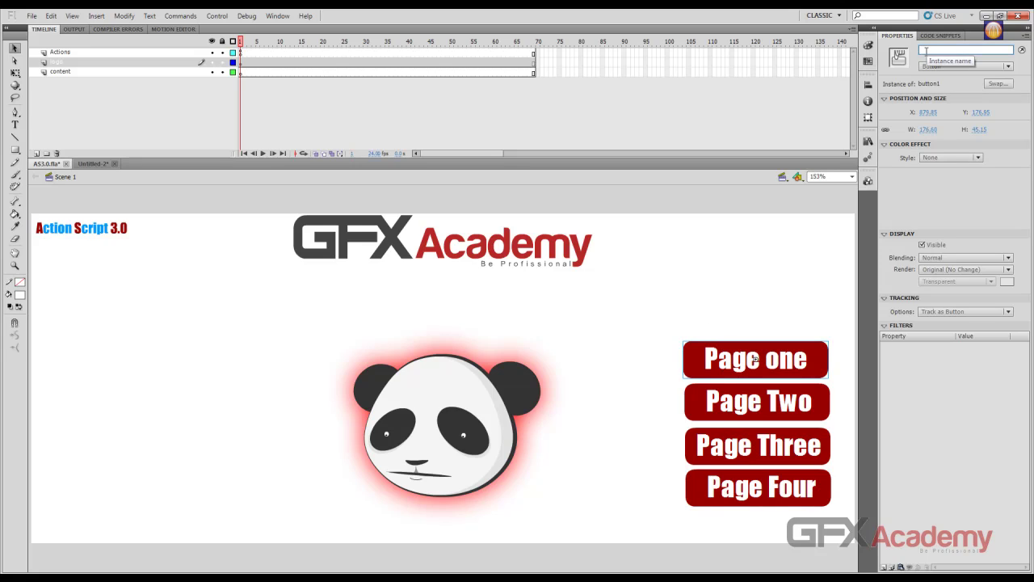
type("ButtonOne_btn")
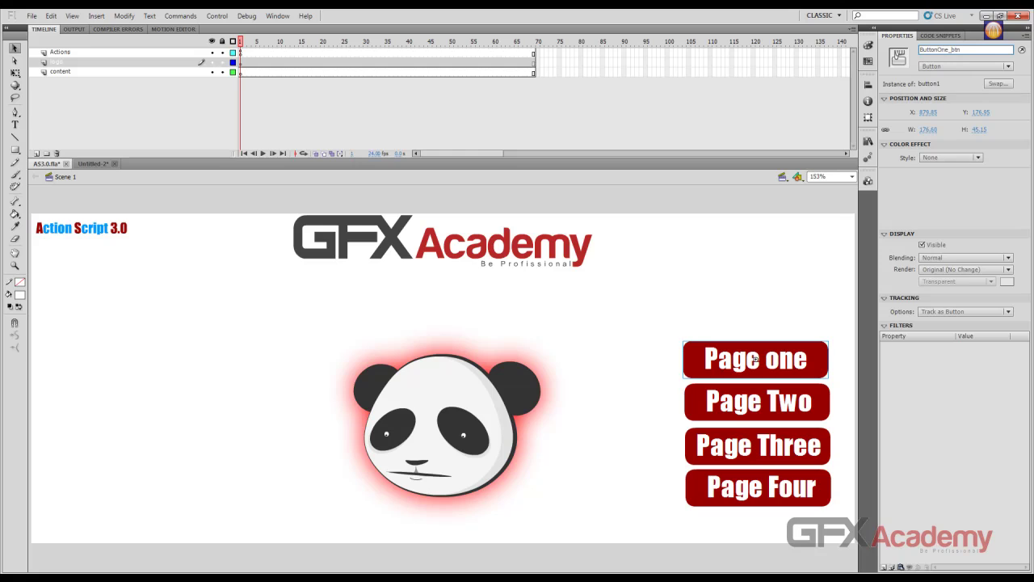
key("Return")
Step: Give the "Page Two" button the instance name ButtonTwo_btn, reusing the first button's copied name
key("ctrl+c")
left_click(756, 402)
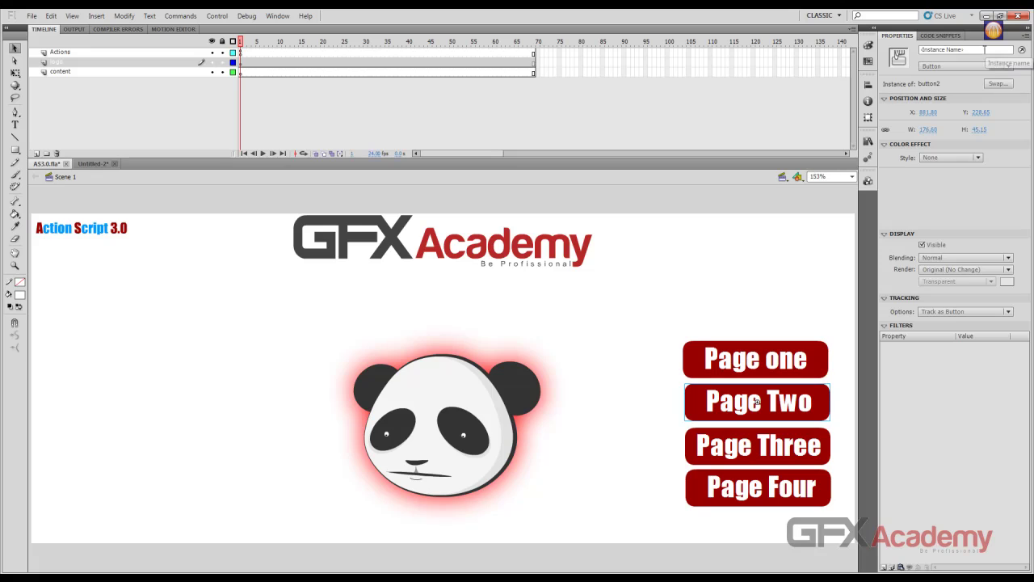
left_click(985, 50)
key("ctrl+v")
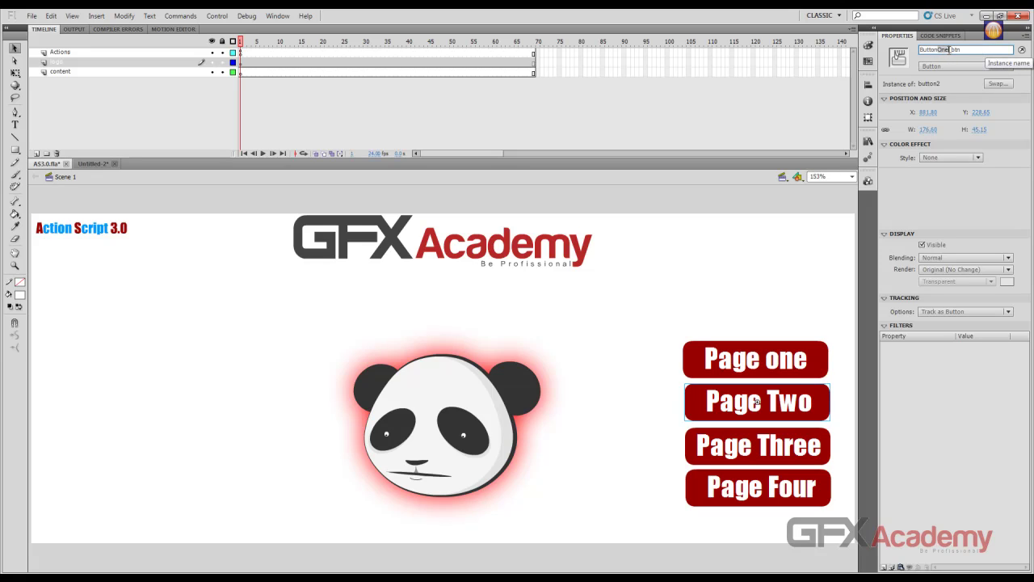
key("BackSpace")
key("BackSpace")
key("BackSpace")
type("Two")
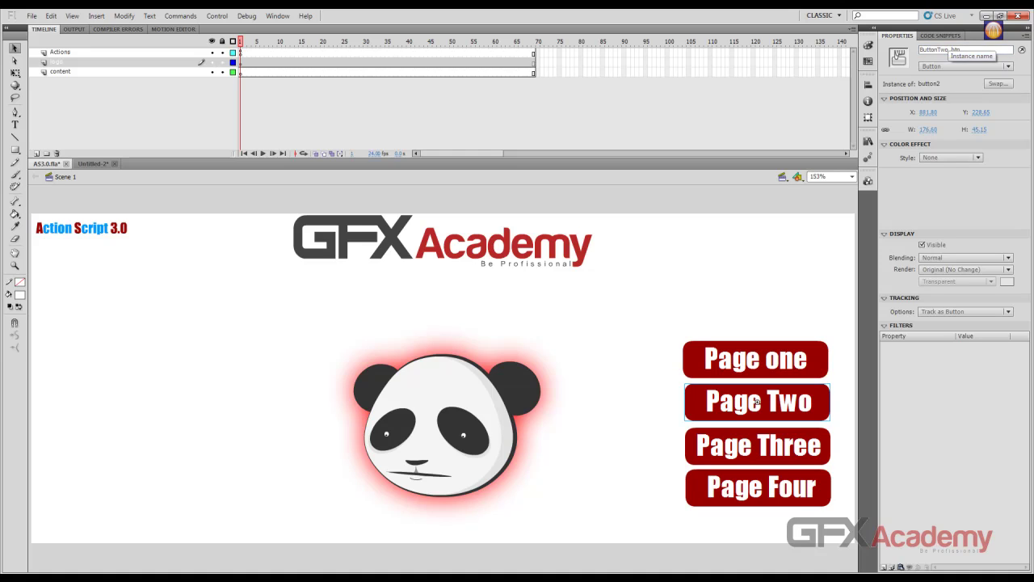
Step: Give the "Page Three" button the instance name ButtonThree_btn
left_click(785, 460)
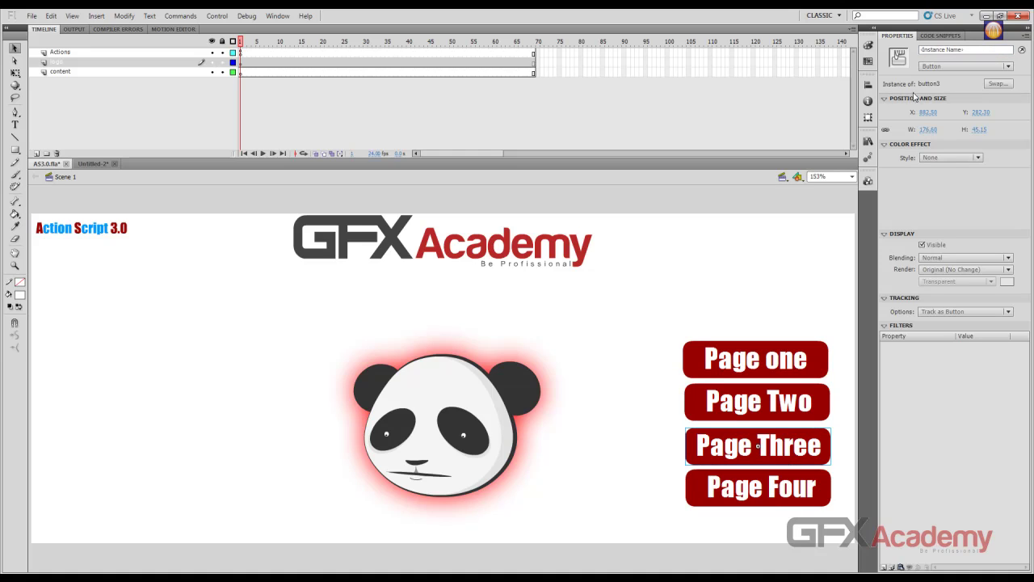
left_click(936, 49)
key("ctrl+v")
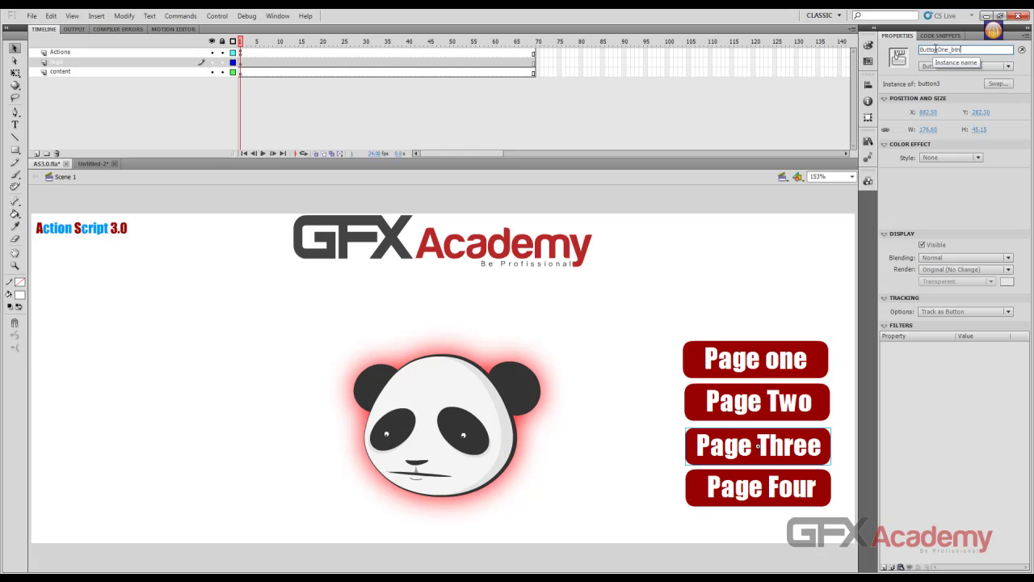
type("O")
key("BackSpace")
key("BackSpace")
key("BackSpace")
type("Three")
key("Return")
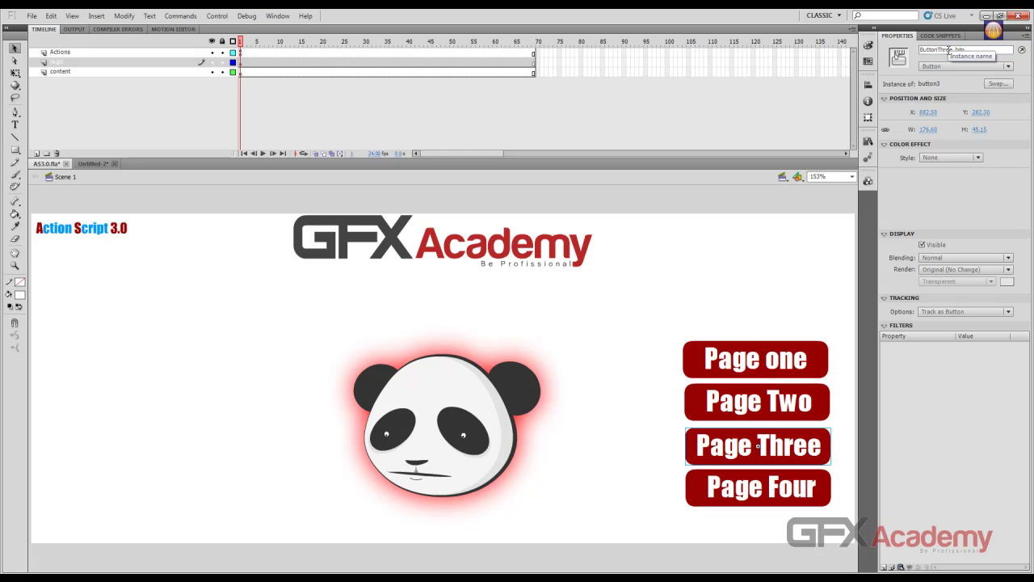
Step: Give the "Page Four" button the instance name ButtonFour_btn
left_click(745, 508)
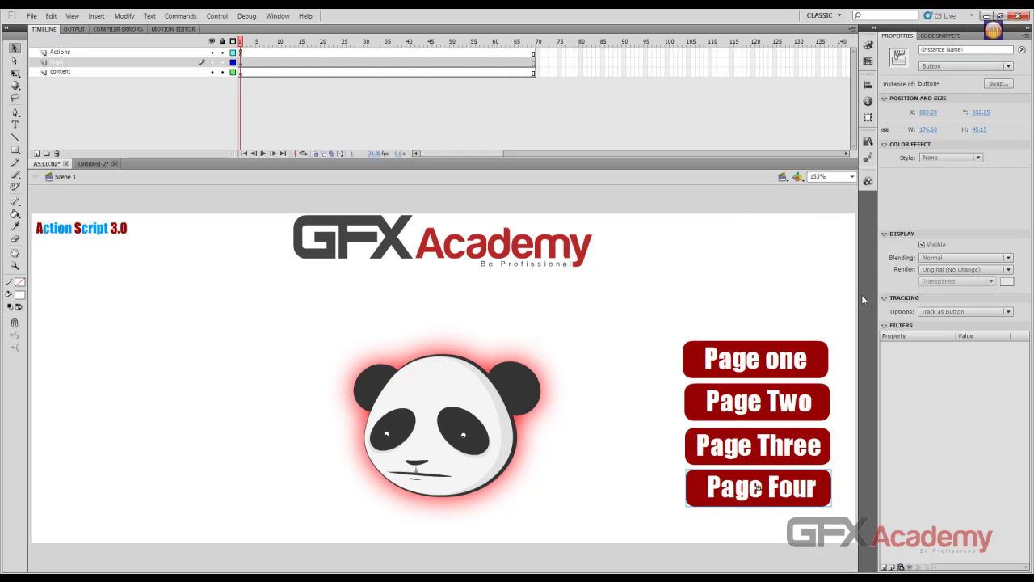
left_click(940, 50)
key("ctrl+v")
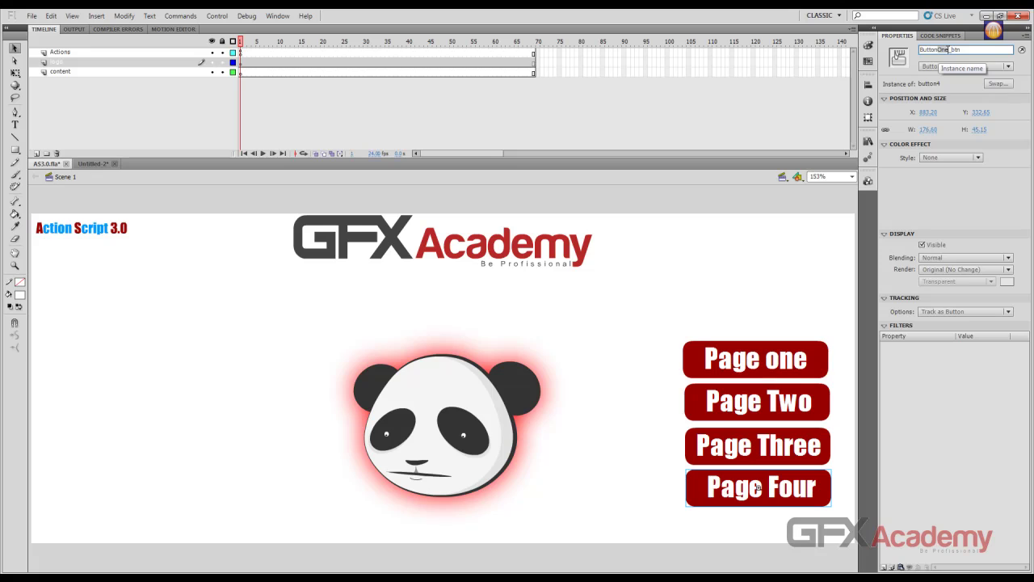
key("BackSpace")
key("BackSpace")
key("BackSpace")
type("Four")
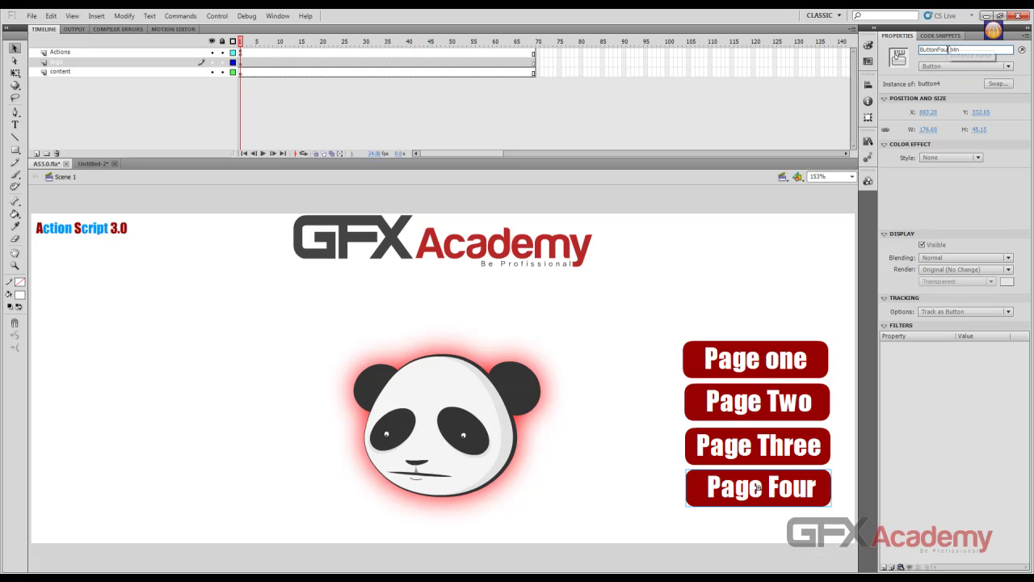
left_click(732, 246)
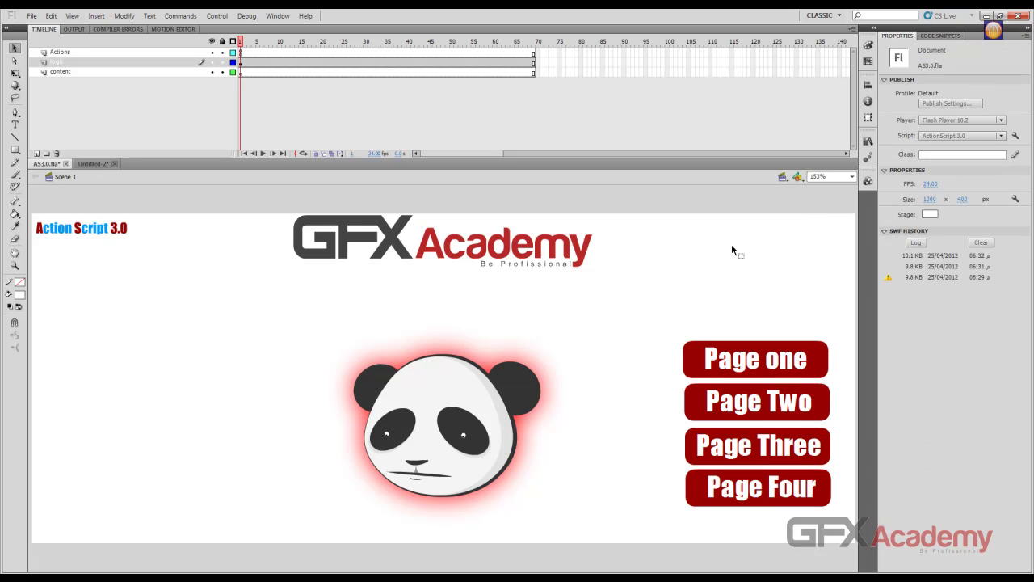
Step: Check the instance name of each of the four page buttons
left_click(715, 355)
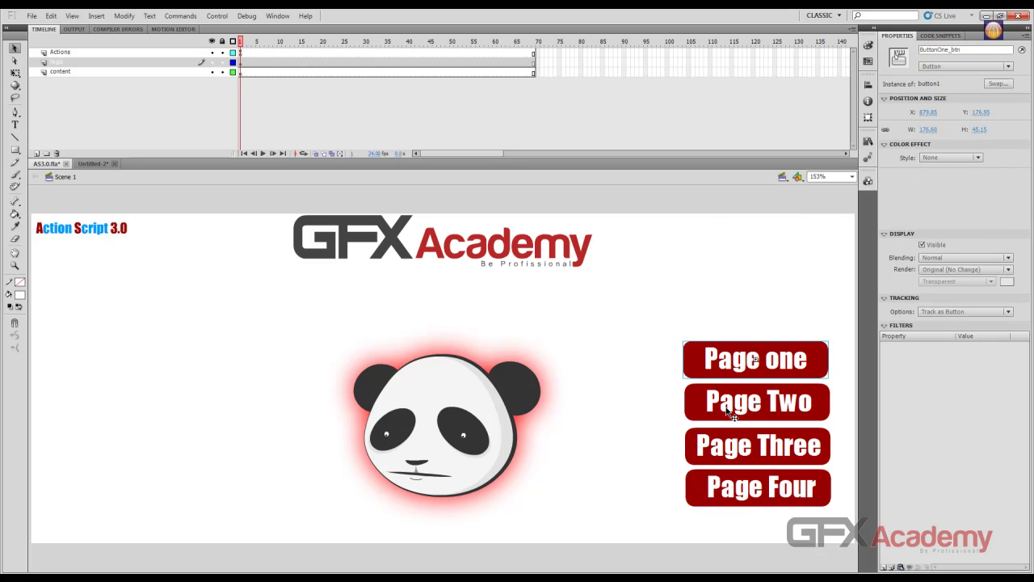
left_click(731, 415)
left_click(729, 444)
left_click(728, 478)
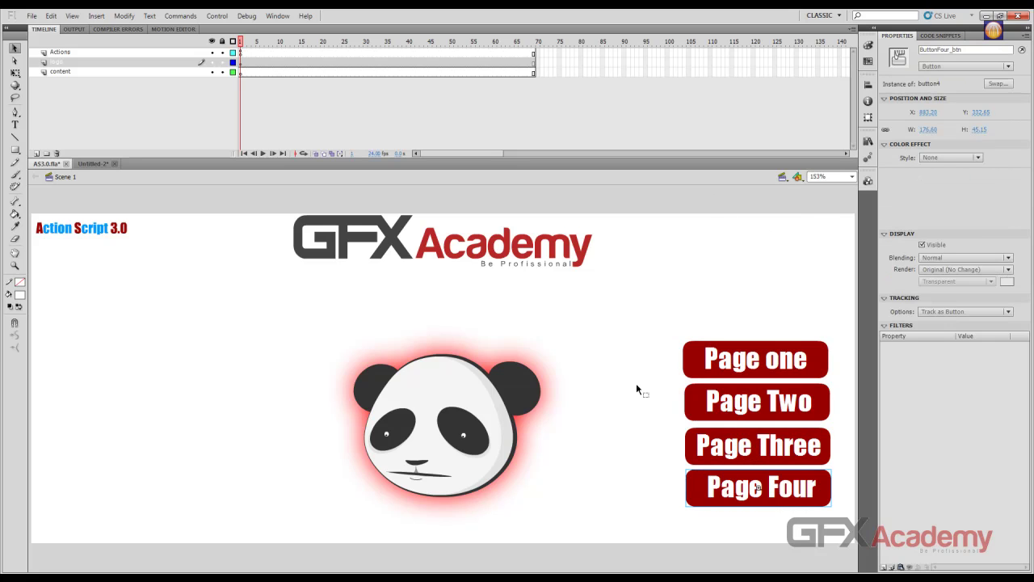
left_click(762, 367)
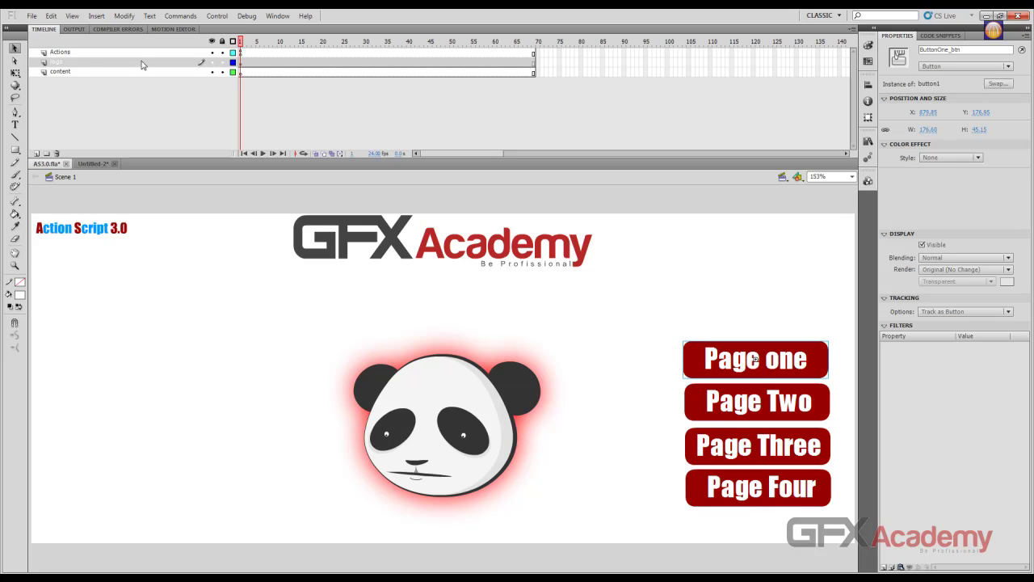
Step: Cut the four page buttons from the logo layer and add a new layer named "buttons" above it
left_click_drag(653, 294, 841, 525)
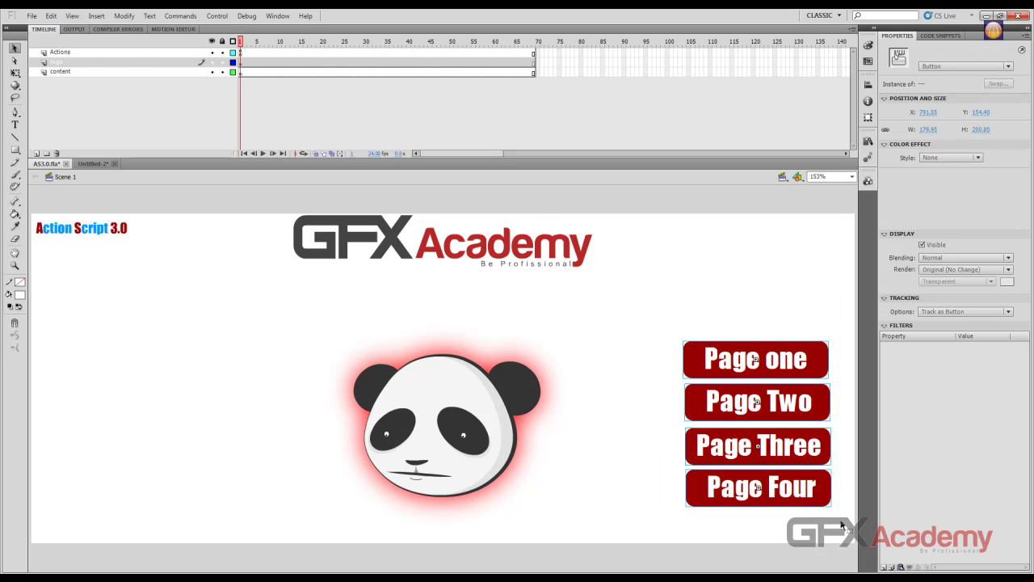
key("Delete")
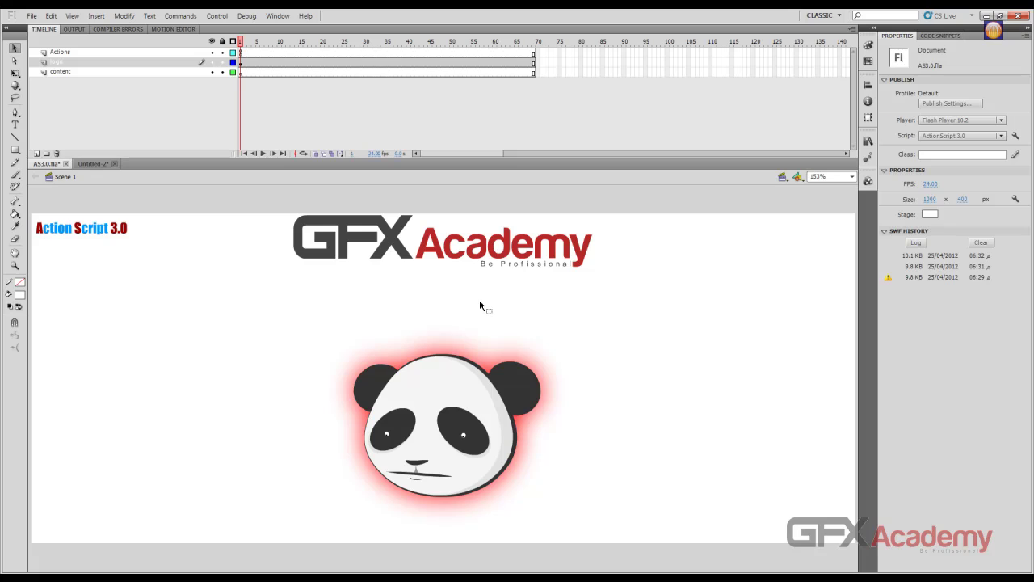
left_click(36, 153)
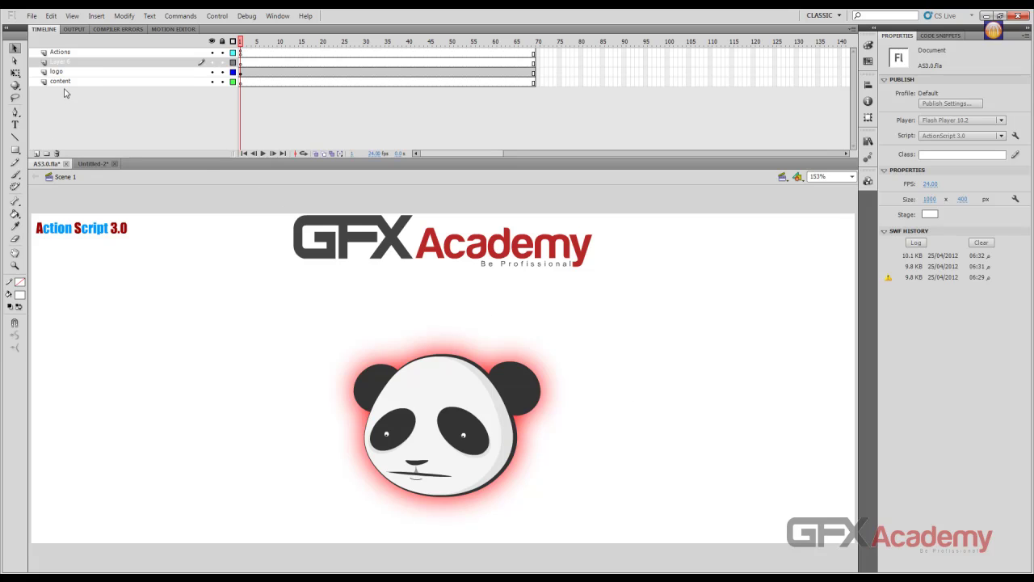
double_click(74, 63)
type("b")
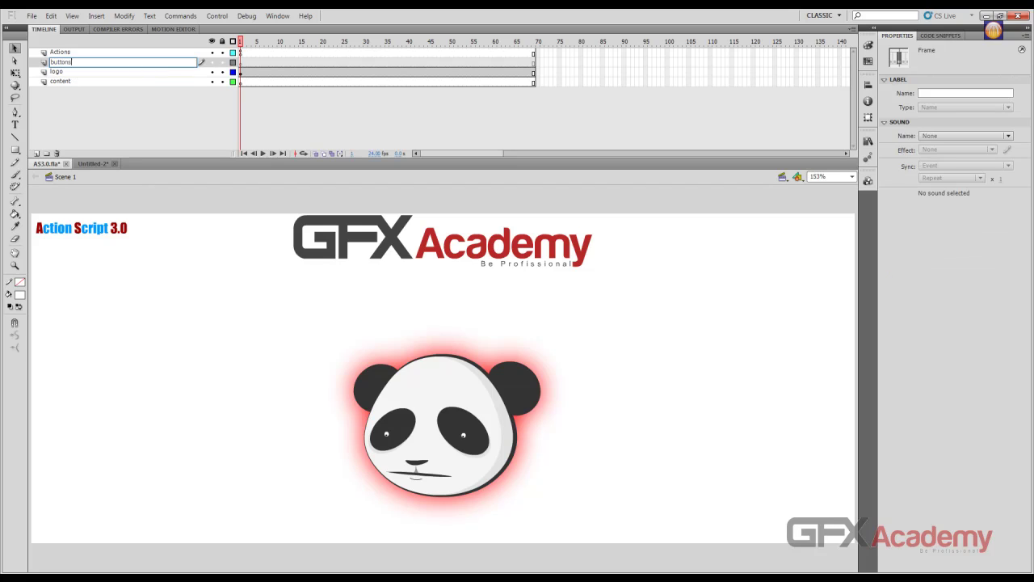
type("uttons")
key("Return")
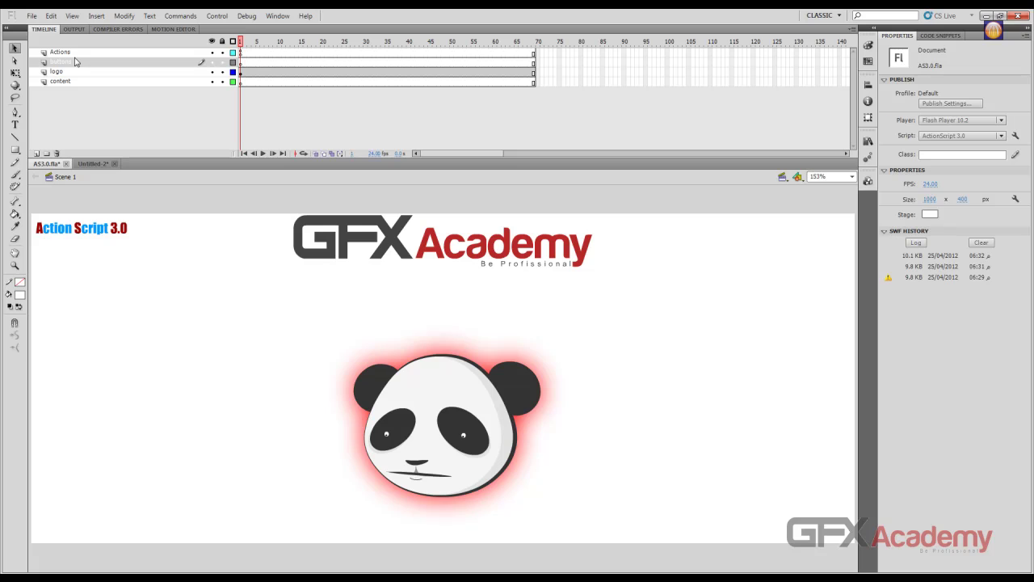
Step: Paste the four buttons in place on the buttons layer, and move the content layer above the logo layer
left_click(51, 16)
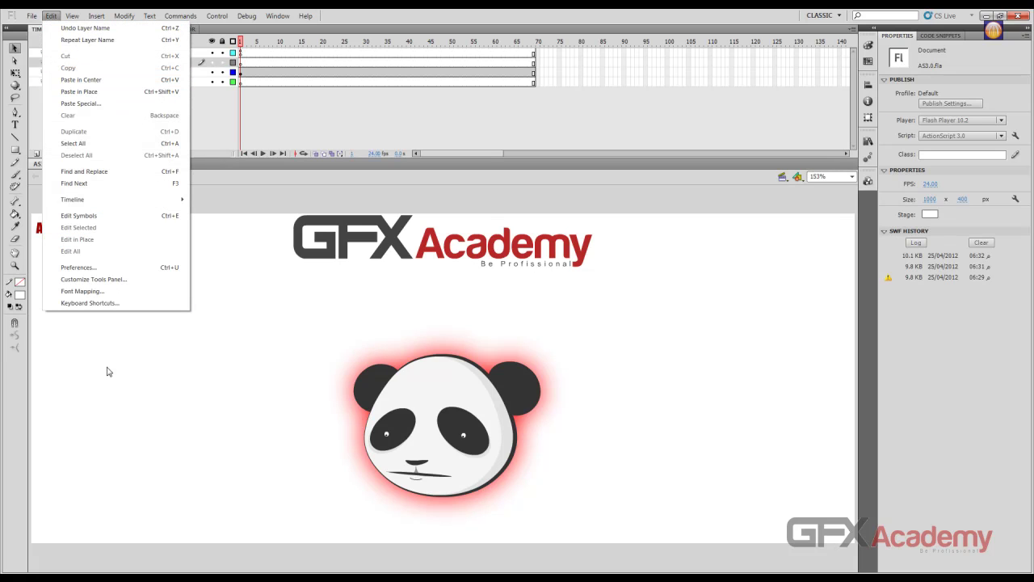
left_click(241, 66)
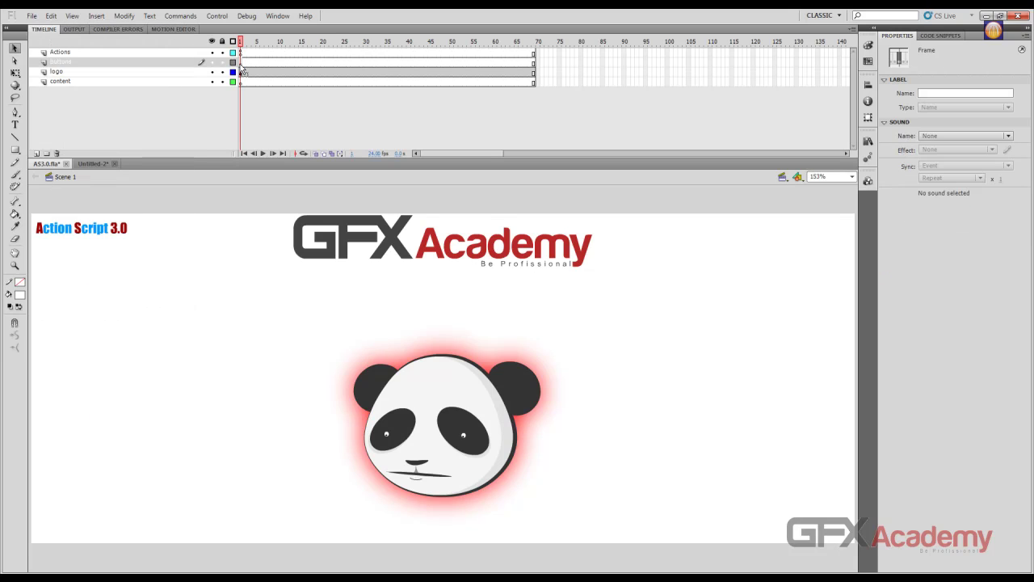
key("ctrl+shift+v")
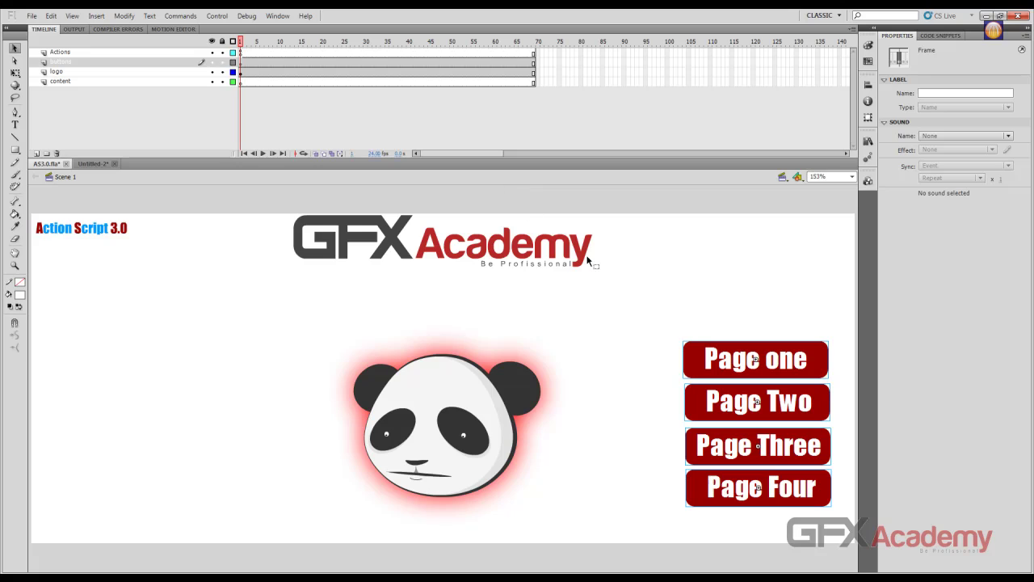
left_click(199, 82)
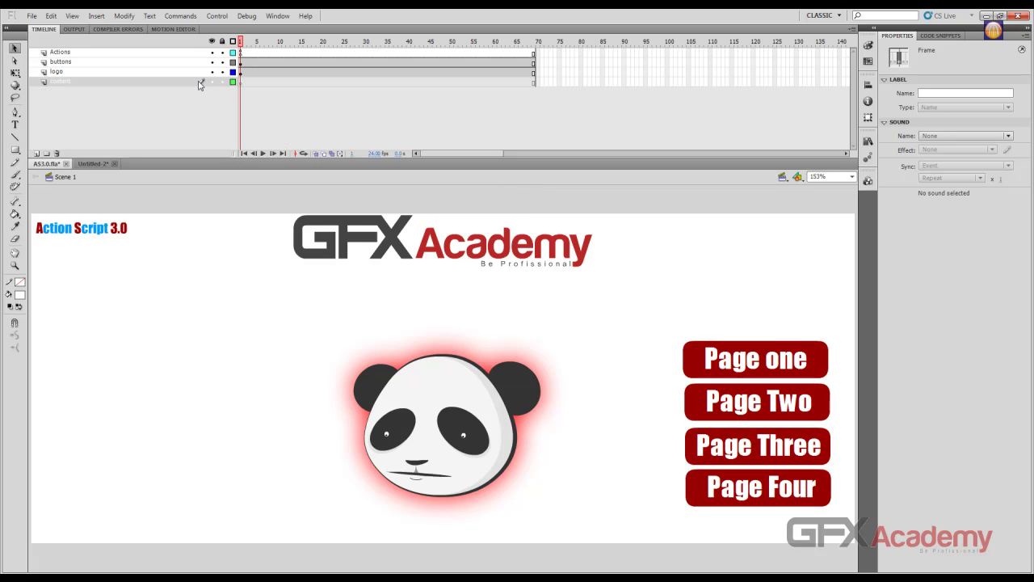
left_click_drag(197, 81, 196, 72)
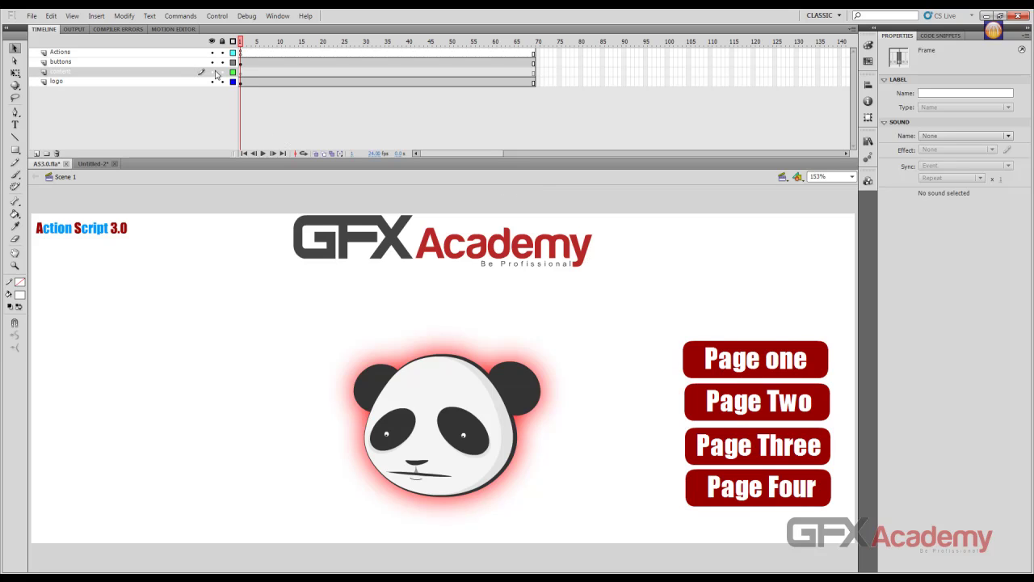
Step: Remove frames 10 to 69 from all four layers and save the document
left_click_drag(280, 55, 539, 99)
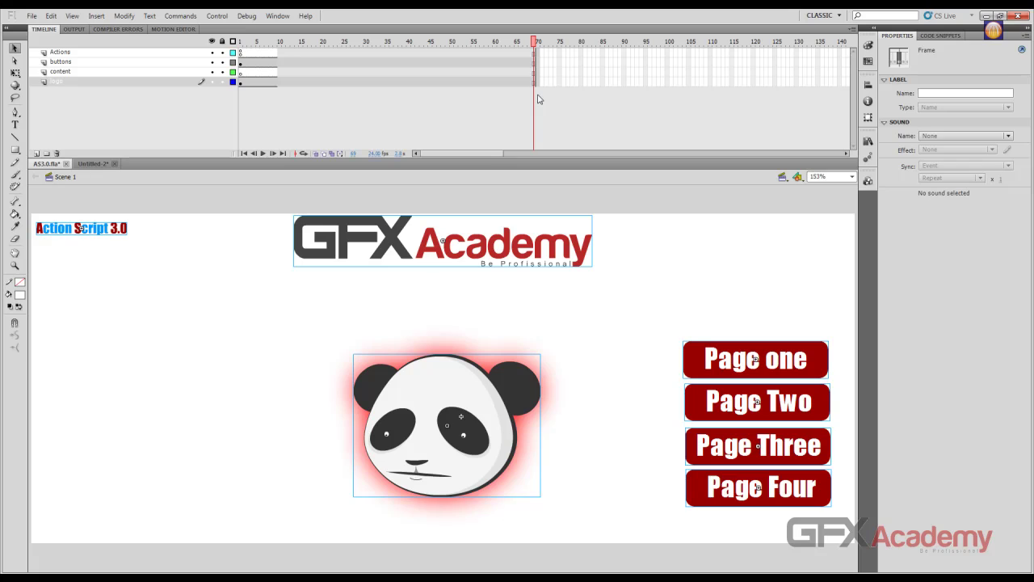
key("shift+F5")
left_click(311, 55)
key("ctrl+s")
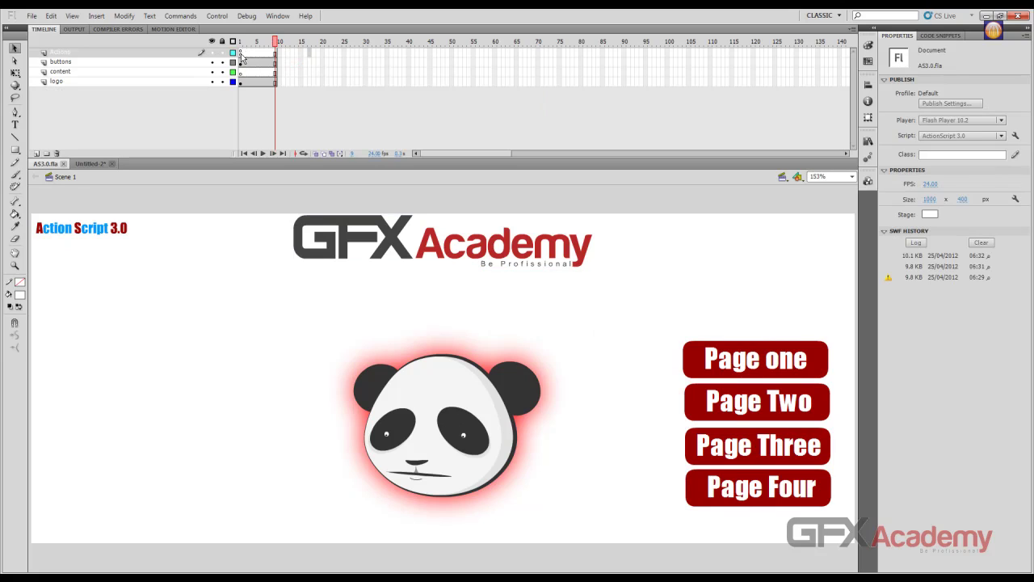
Step: Apply Clear Keyframe to frame 1 of the Actions layer
left_click(241, 55)
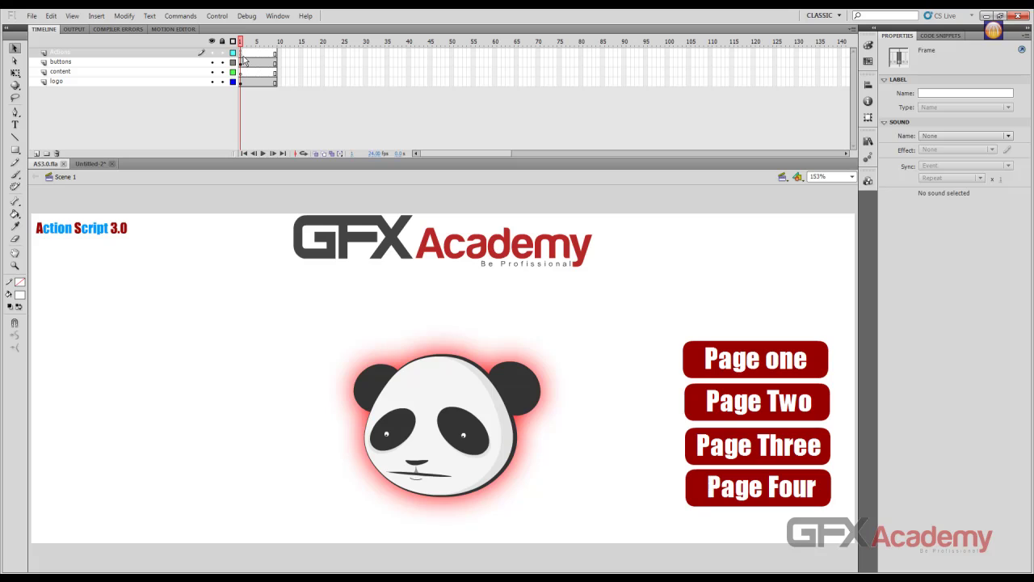
right_click(242, 57)
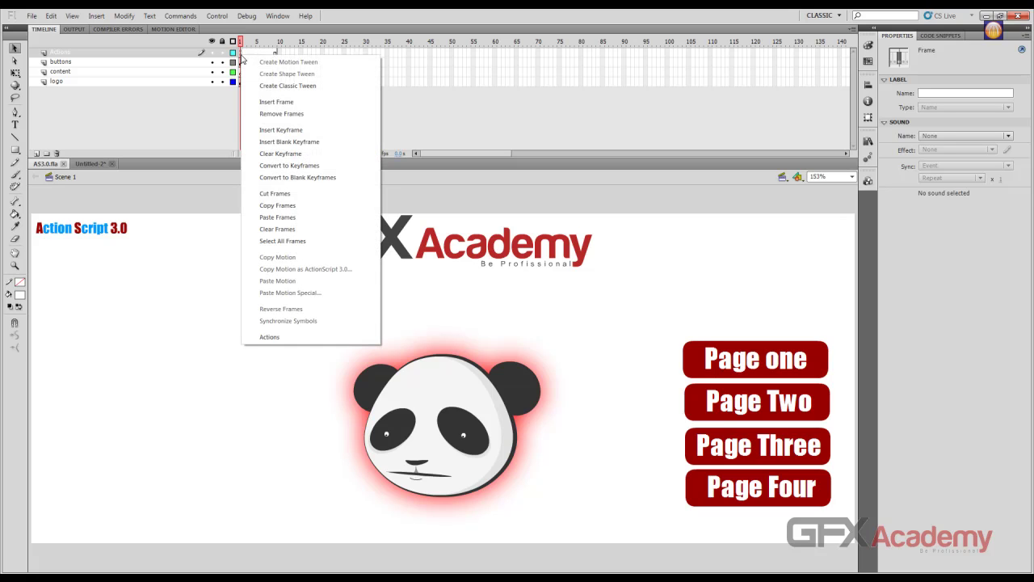
left_click(298, 155)
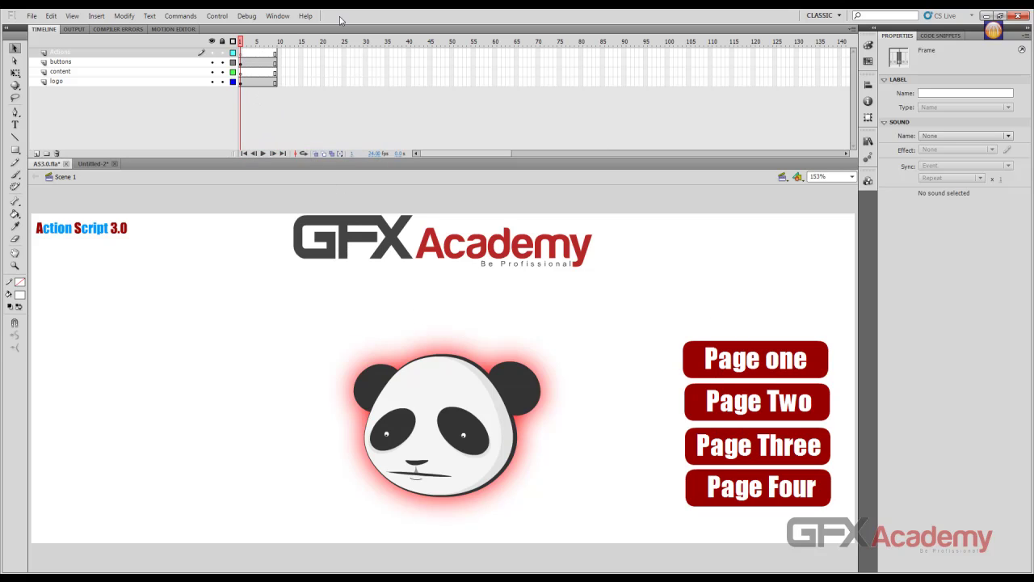
left_click(275, 209)
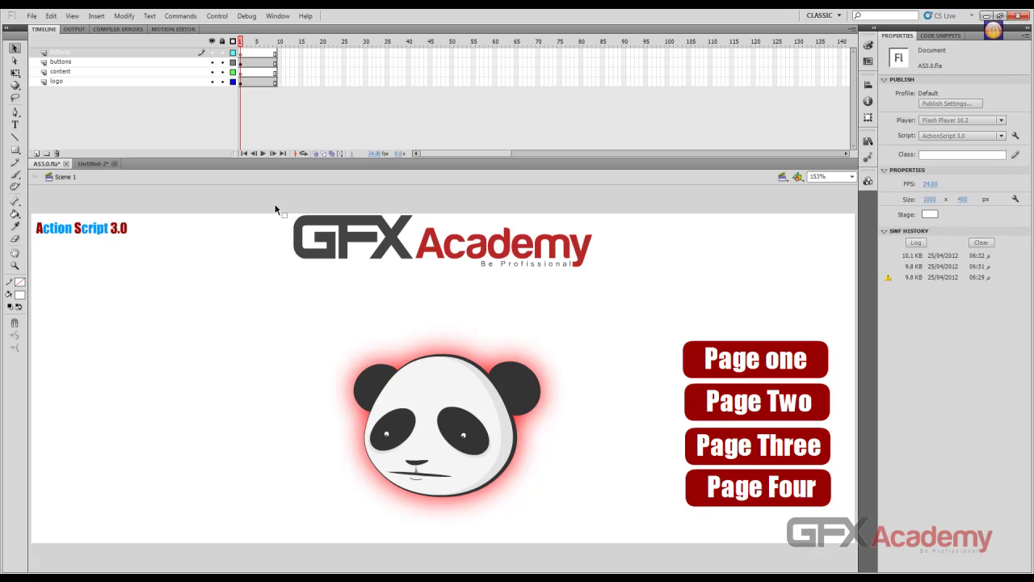
Step: Delete the panda head movie clip from the stage
left_click(464, 364)
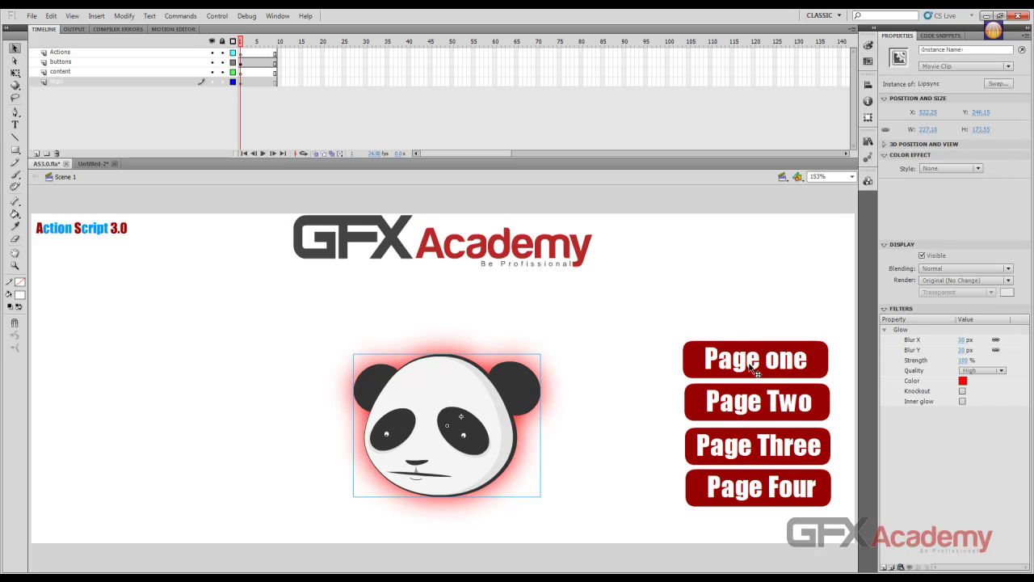
left_click(621, 396)
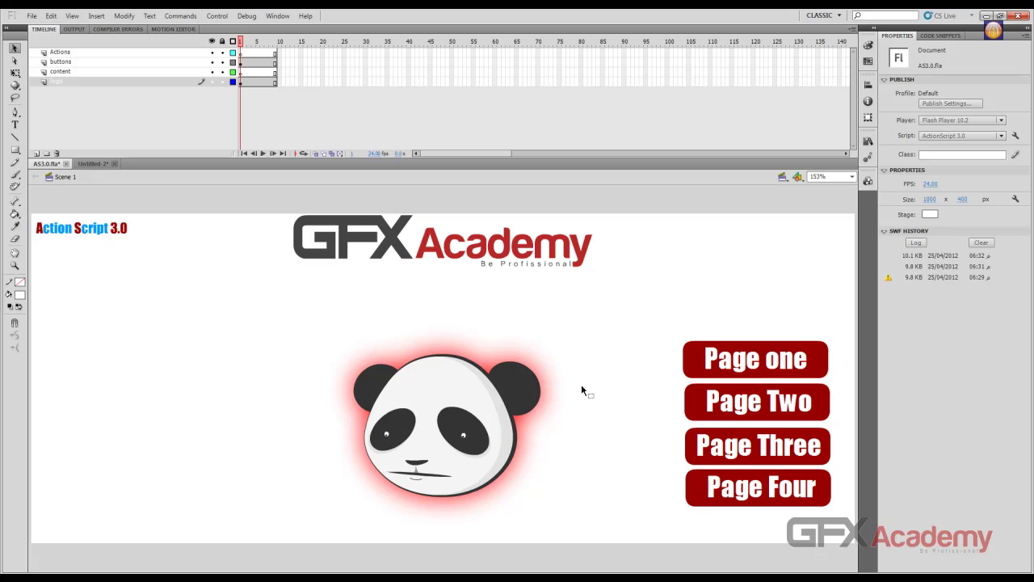
left_click(465, 400)
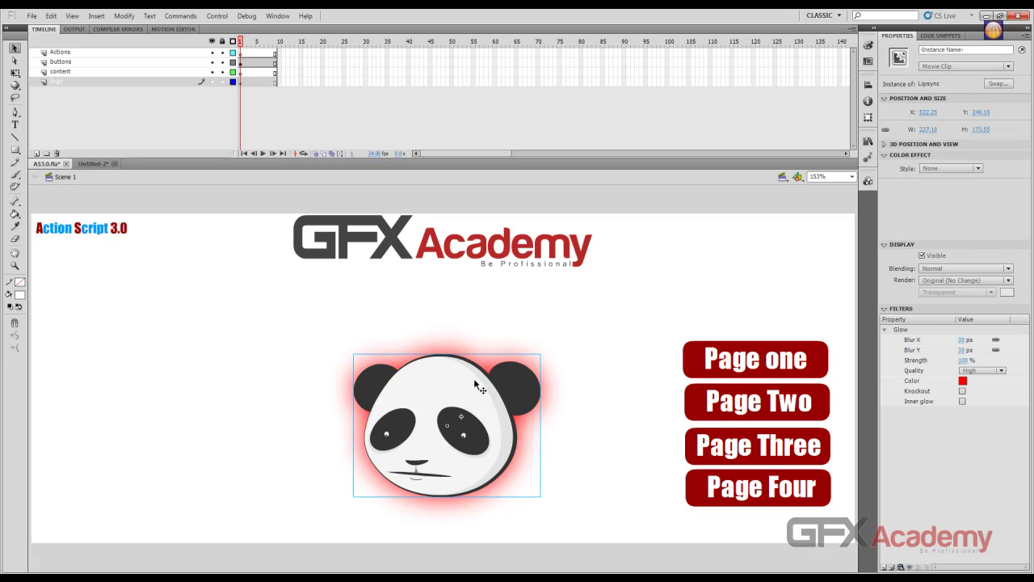
key("Delete")
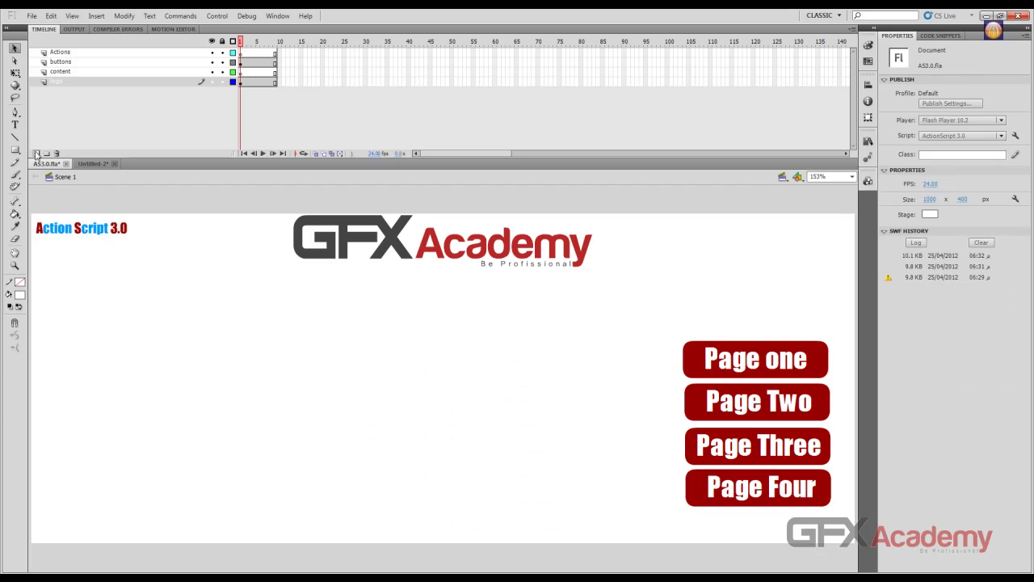
Step: Add the text "Slider" on the empty stage area beside the page buttons, in 33 pt Impact
left_click(15, 125)
left_click(306, 406)
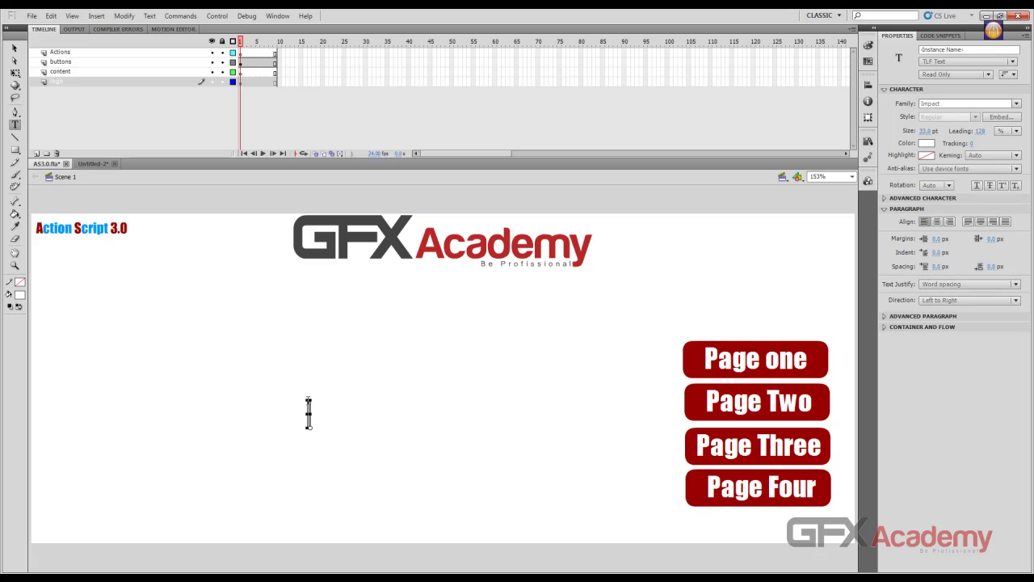
type("Slider")
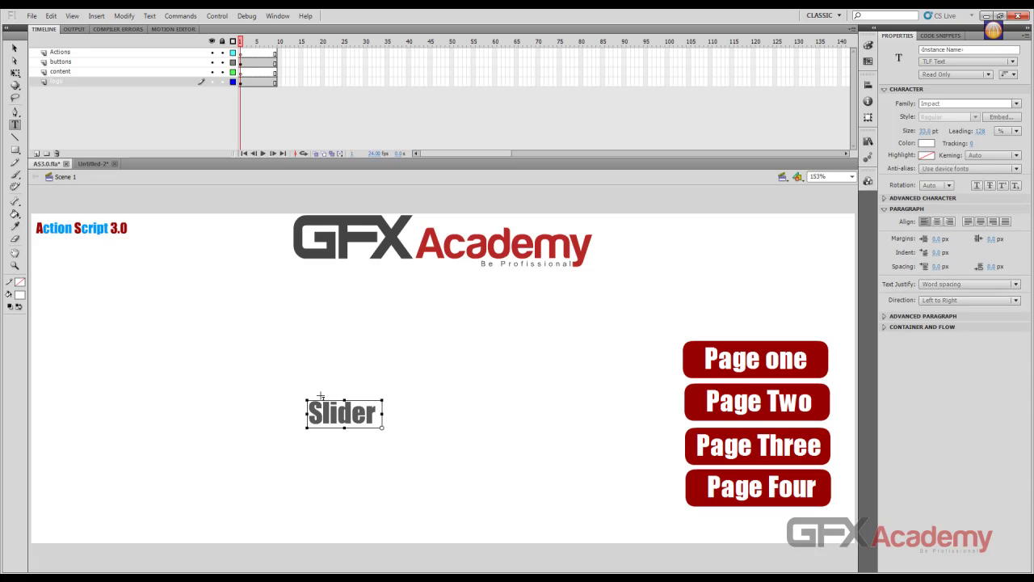
Step: Complete the text so it reads "Slider Project" and move it slightly up and to the right
type(" Proj")
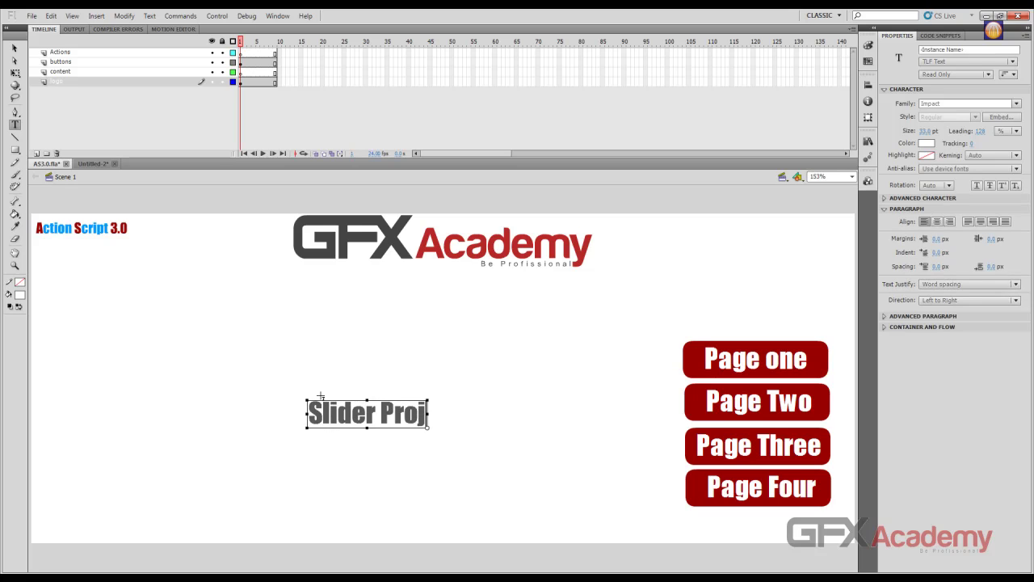
type("ect")
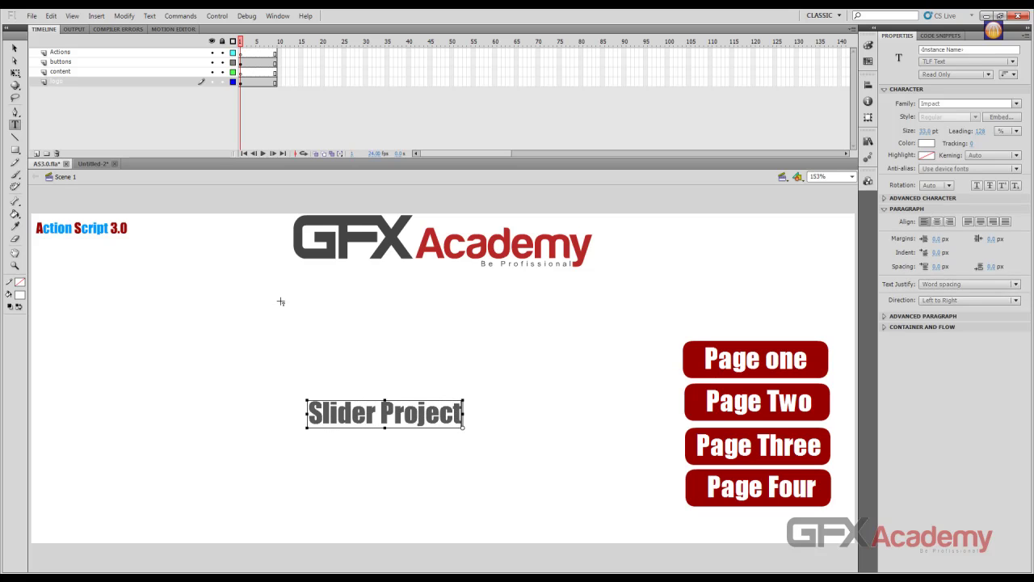
left_click(15, 48)
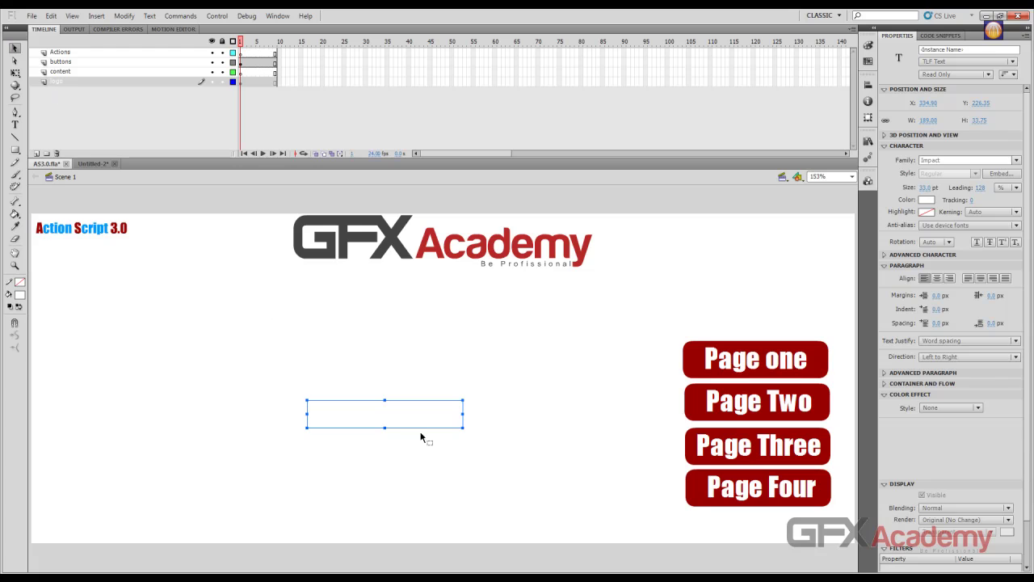
left_click_drag(406, 416, 420, 401)
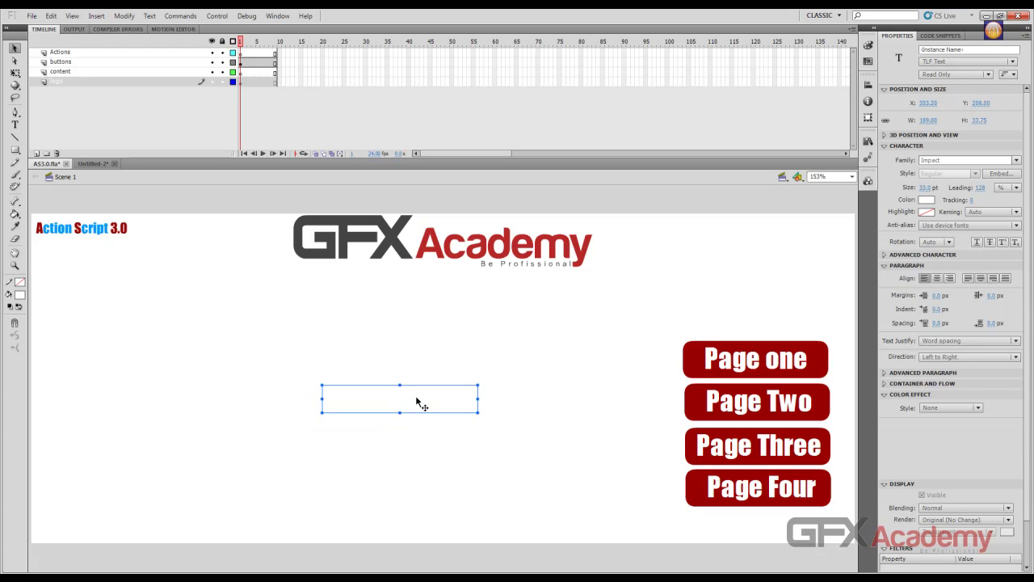
Step: Colour the "Slider Project" text dark grey and set its size to 56 pt
left_click(929, 200)
left_click(866, 231)
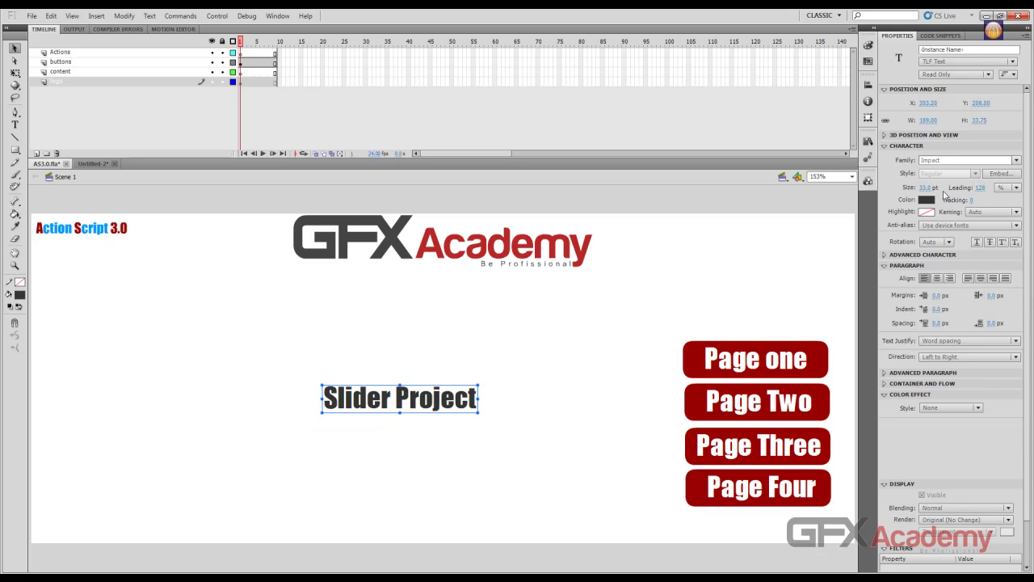
left_click_drag(927, 188, 940, 188)
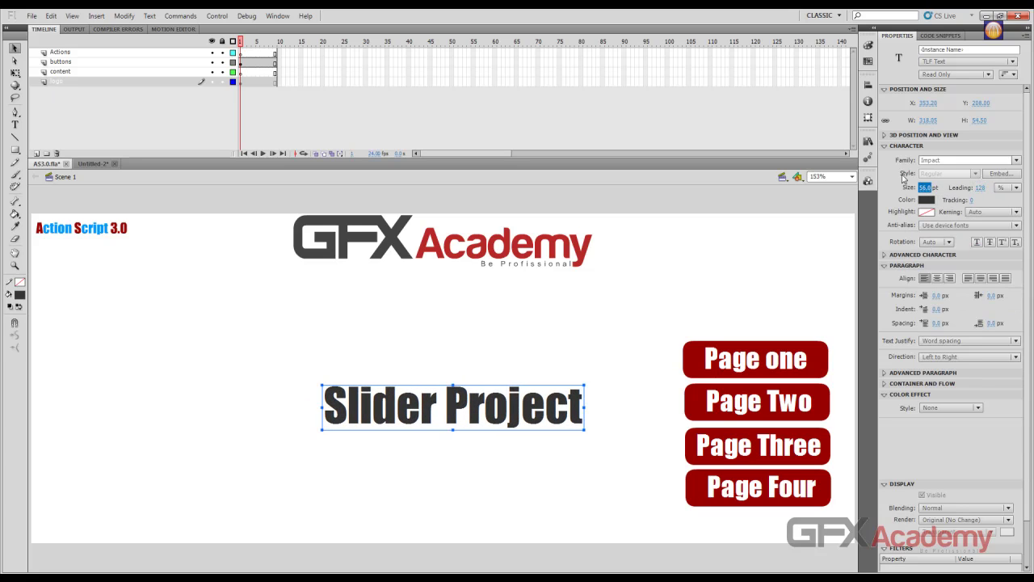
Step: Centre the "Slider Project" text horizontally and vertically relative to the stage
left_click(868, 84)
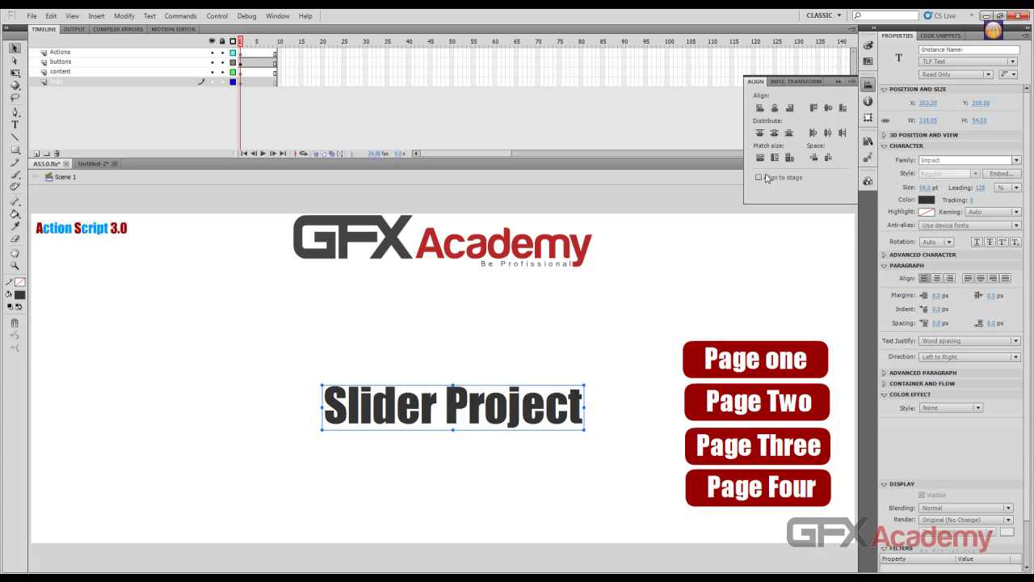
left_click(767, 178)
left_click(774, 109)
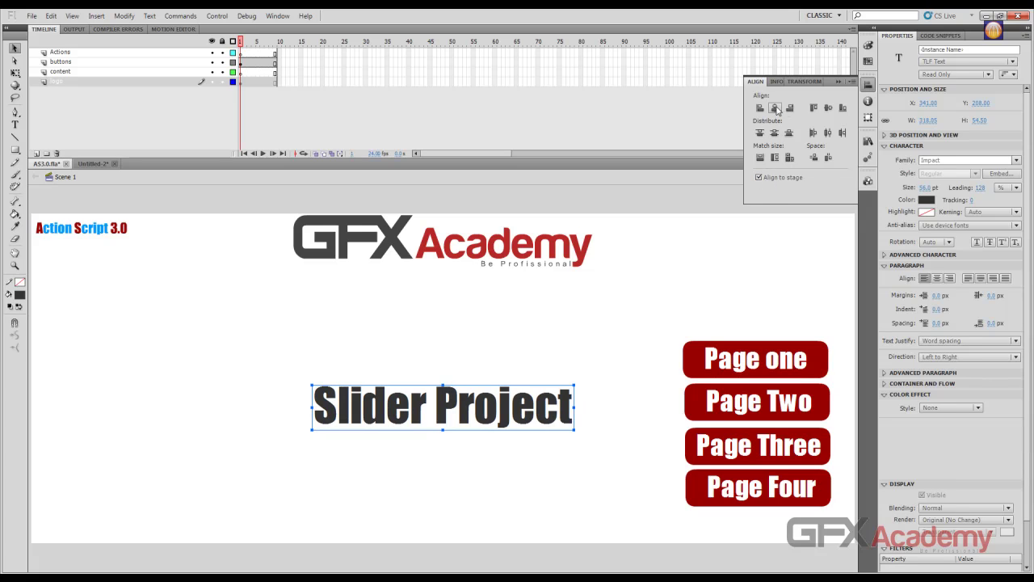
left_click(825, 108)
left_click(352, 321)
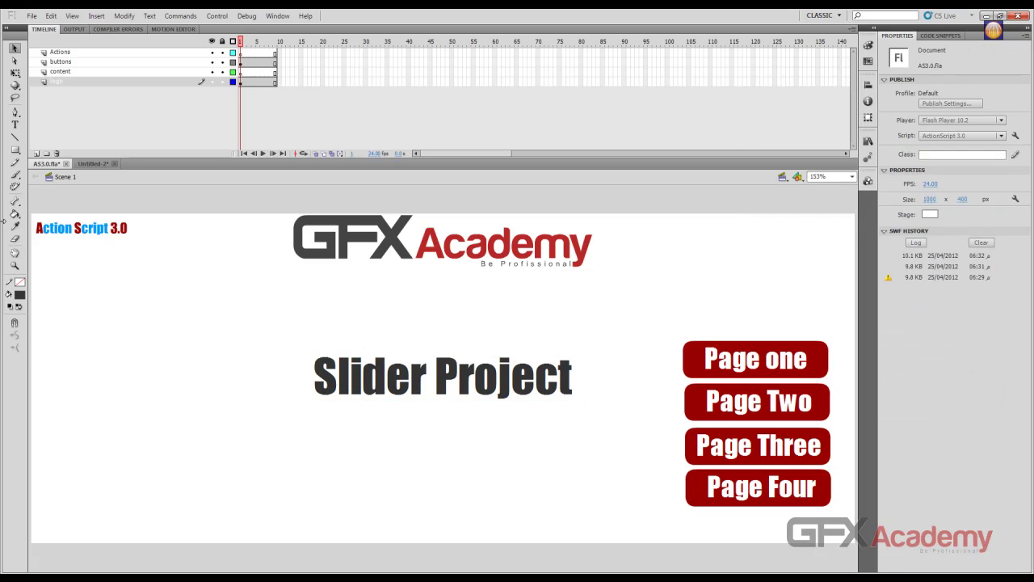
Step: Move the "Action Script 3.0" movie clip to the lower-left corner of the stage
left_click_drag(61, 236, 59, 533)
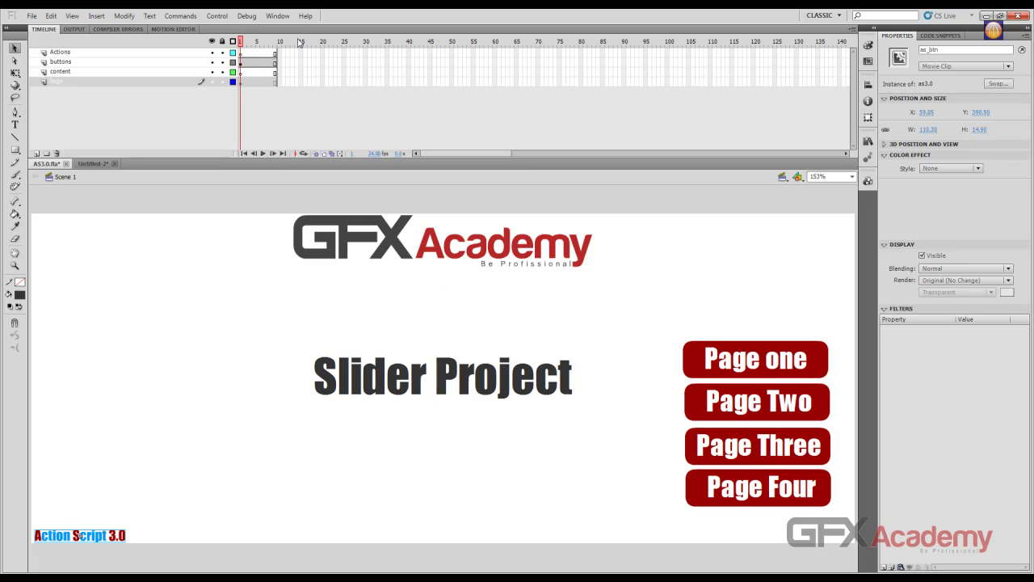
Step: Transfer the "Slider Project" text from the logo layer to frame 1 of the content layer, keeping its position
left_click(349, 388)
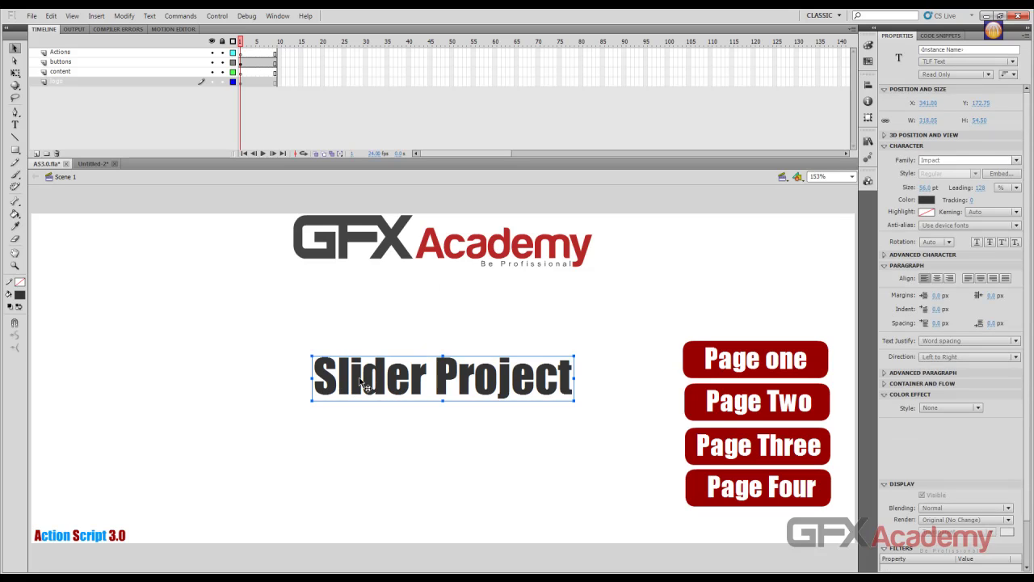
key("Delete")
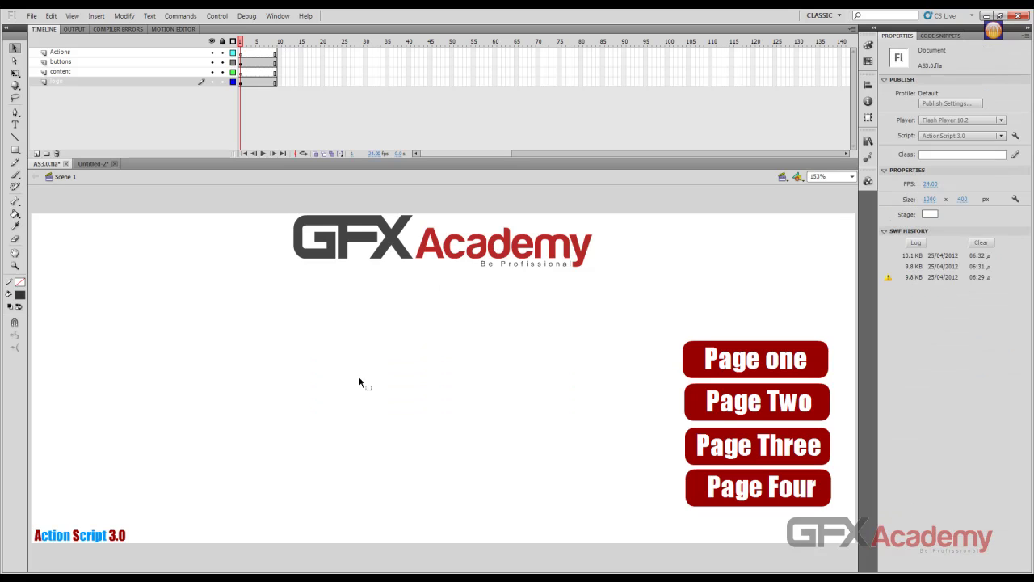
left_click(241, 72)
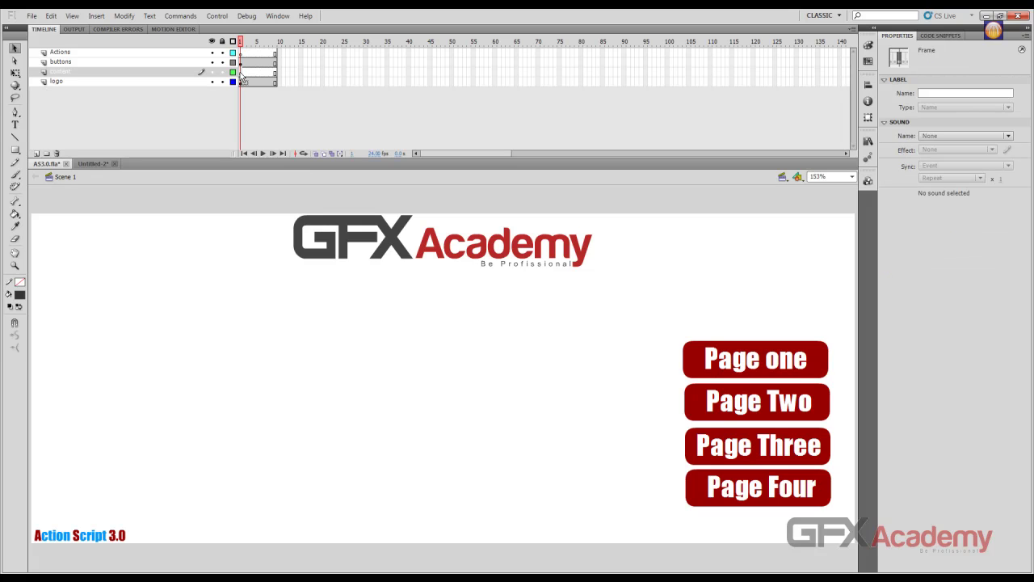
key("ctrl+shift+v")
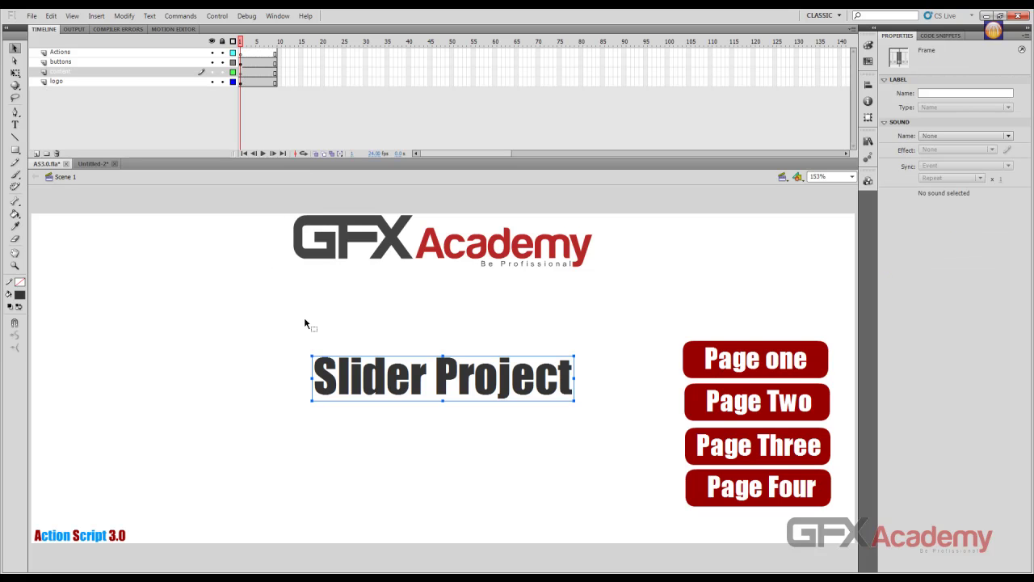
Step: Save the document, test the movie and close the preview
key("ctrl+s")
key("ctrl+Return")
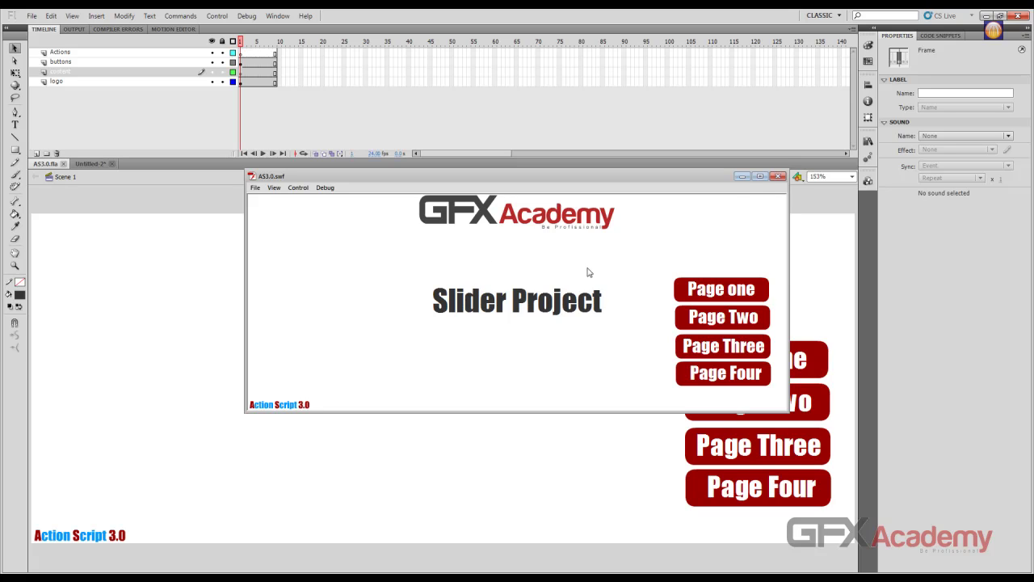
left_click(778, 176)
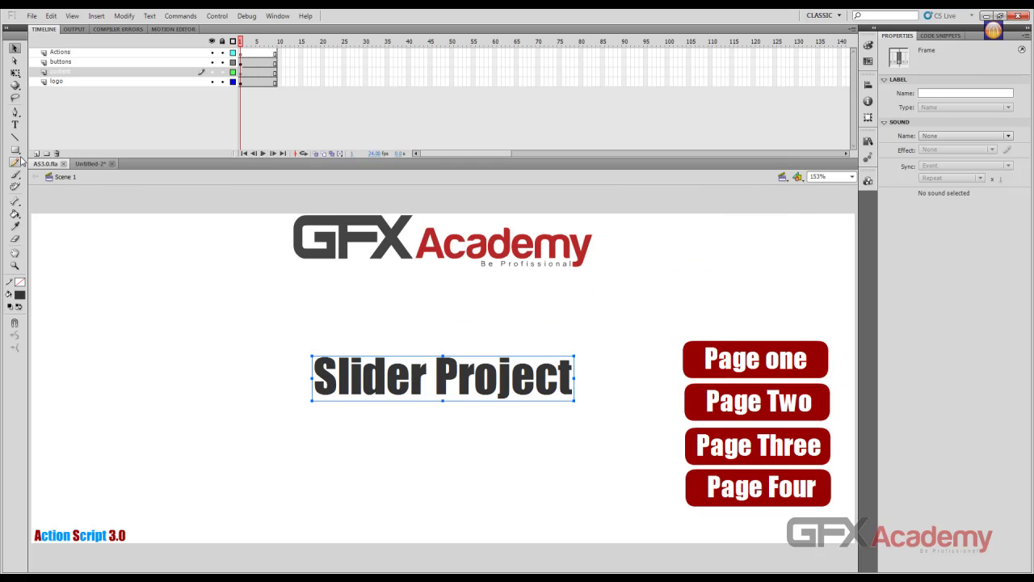
Step: Move the "Slider Project" text lower, reduce it to 30 pt and centre it horizontally on the stage
left_click(420, 262)
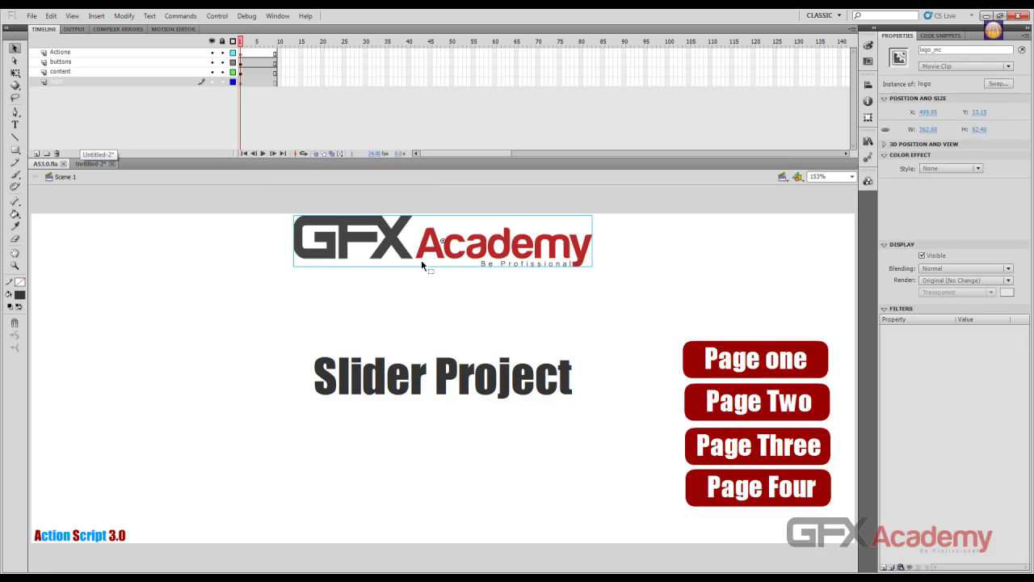
left_click(430, 381)
left_click_drag(431, 385, 430, 433)
left_click_drag(924, 187, 906, 187)
left_click(868, 84)
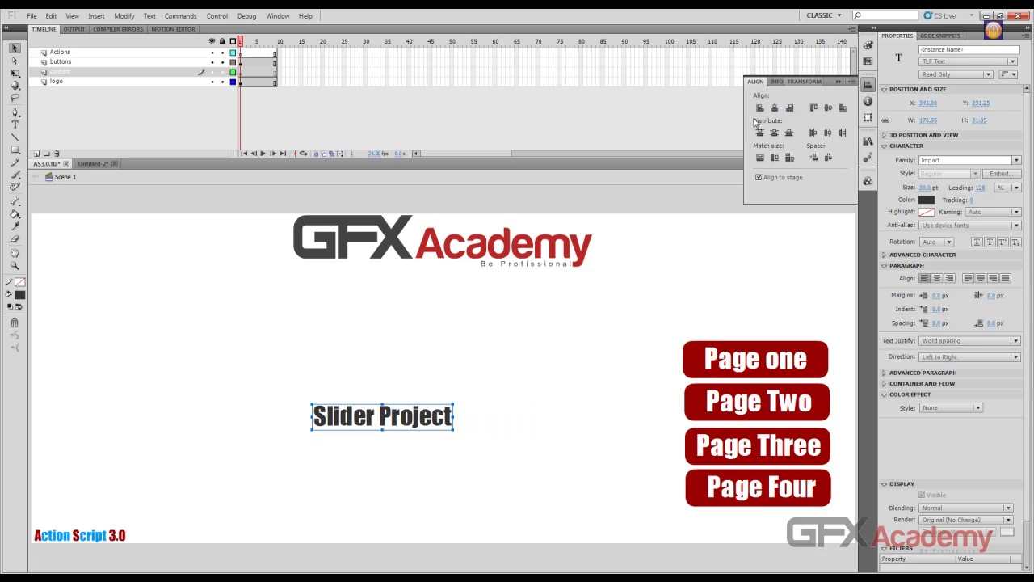
left_click(774, 108)
Step: Move the GFX Academy logo straight down to just above the "Slider Project" text, at Y 169.65
left_click(401, 258)
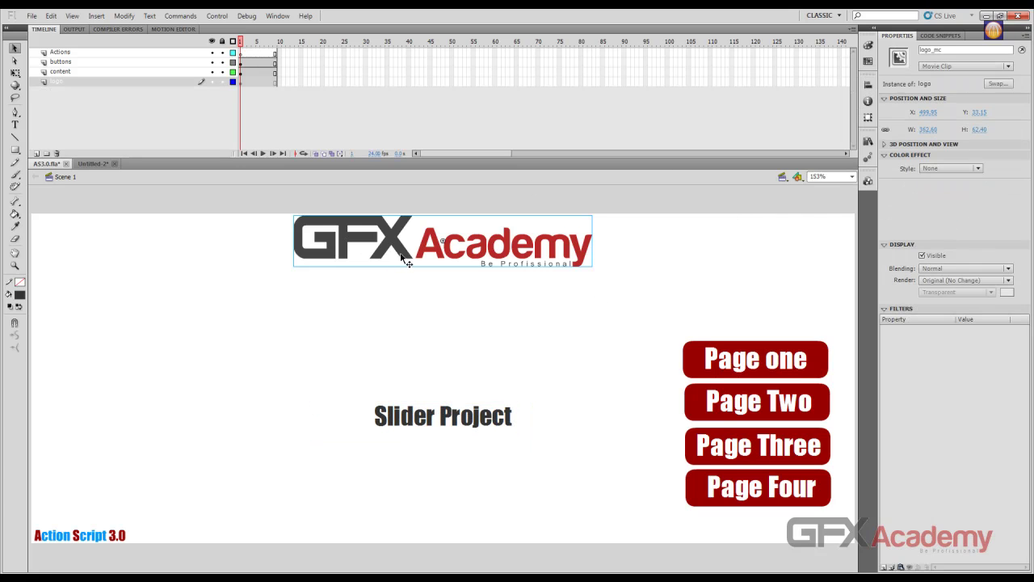
key("Down")
key("Down")
key("Down")
key("Down")
key("Down")
key("Down")
key("Down")
key("Down")
key("Down")
key("Down")
key("Down")
key("Down")
key("Down")
key("Down")
key("Down")
key("Down")
key("Down")
key("Down")
key("Down")
key("Down")
key("shift+Down")
key("shift+Down")
key("shift+Down")
key("shift+Down")
key("shift+Down")
key("shift+Down")
key("shift+Down")
key("shift+Down")
key("shift+Down")
key("shift+Down")
key("shift+Down")
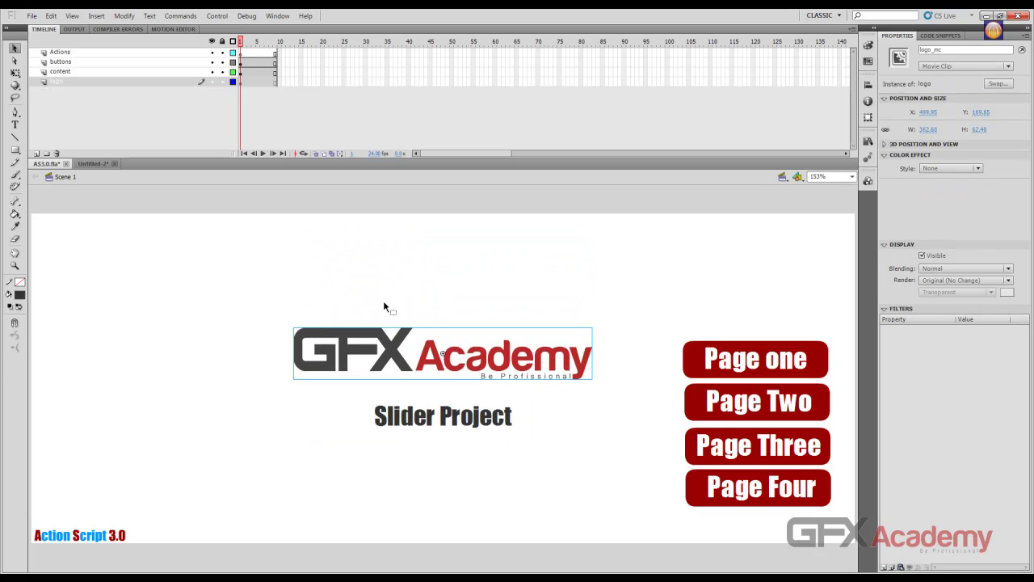
Step: Enlarge the GFX Academy logo proportionally about its centre to about 448 px wide with Free Transform
key("q")
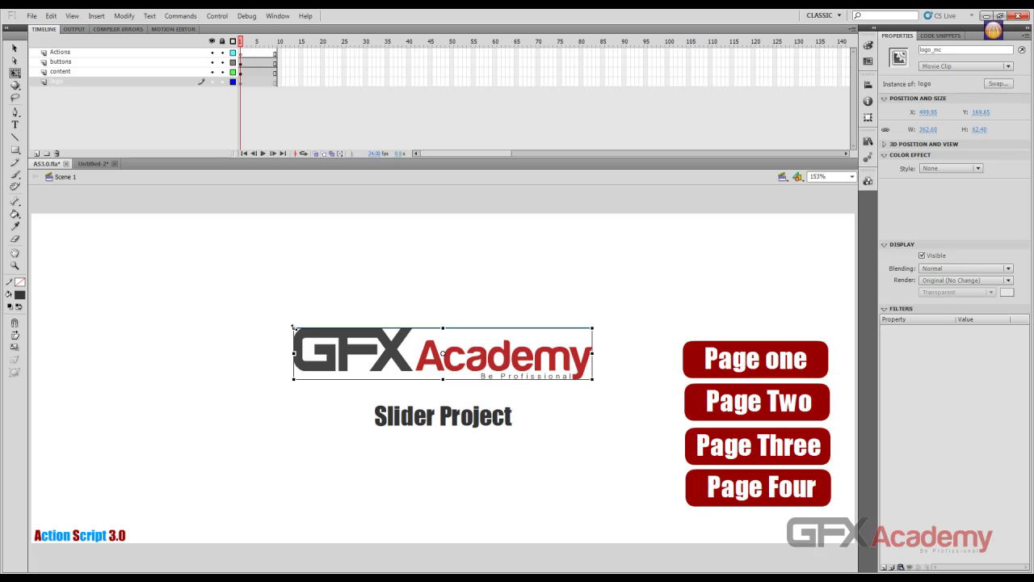
left_click_drag(292, 327, 261, 282)
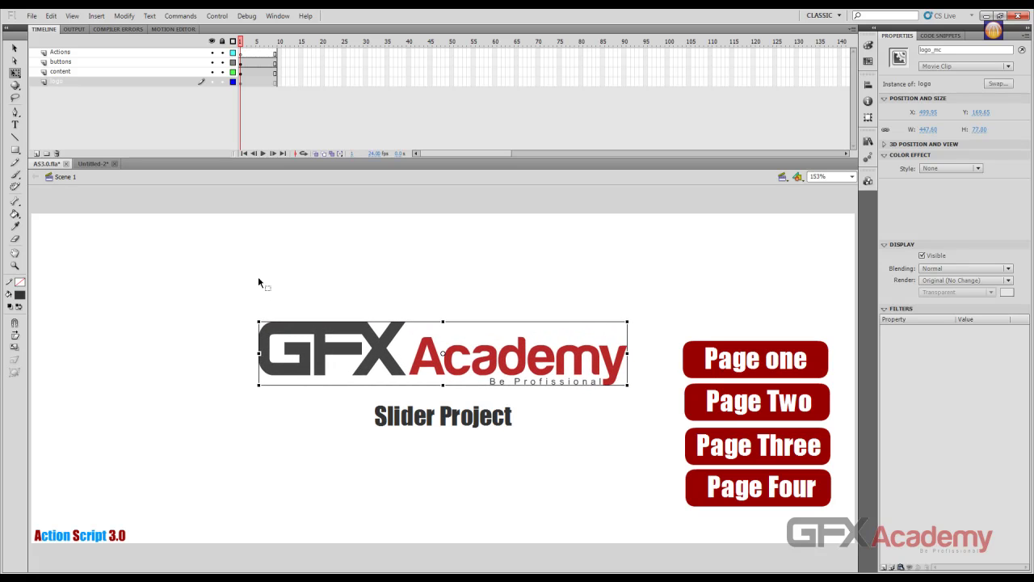
left_click(15, 48)
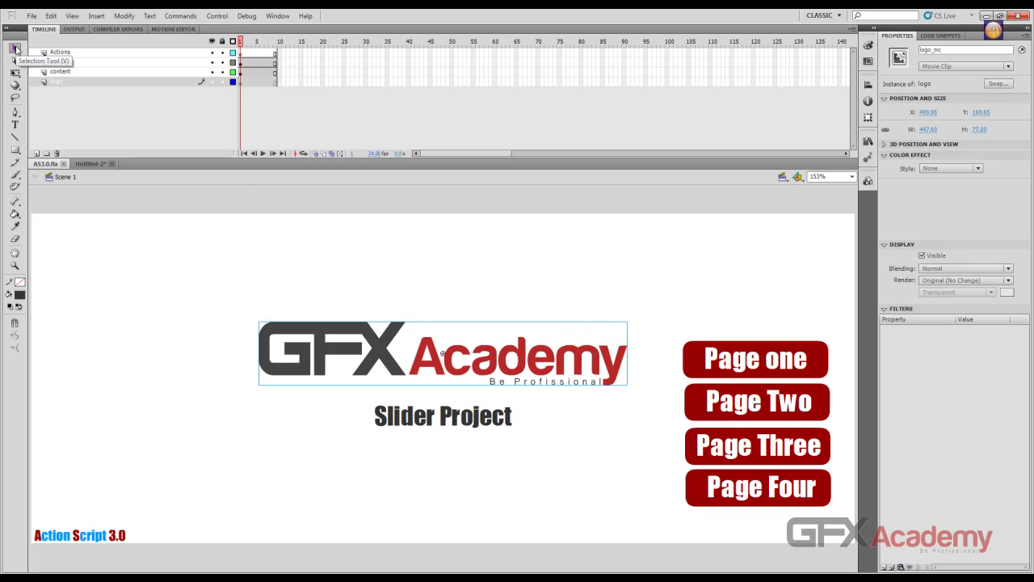
Step: Lock every layer except content and insert a blank keyframe at frame 2 of the content layer
left_click(244, 42)
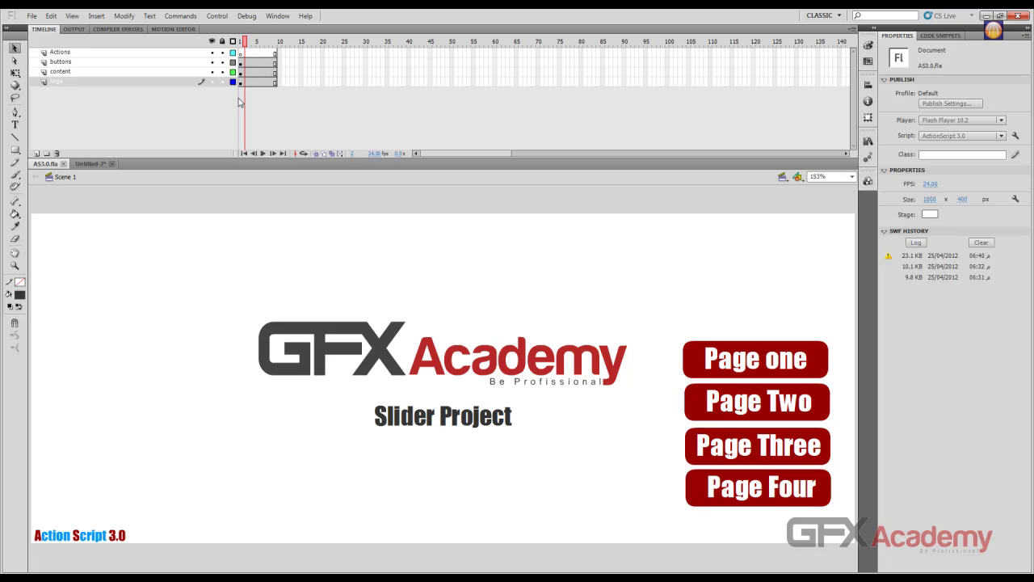
left_click(222, 42)
left_click(223, 72)
left_click(246, 75)
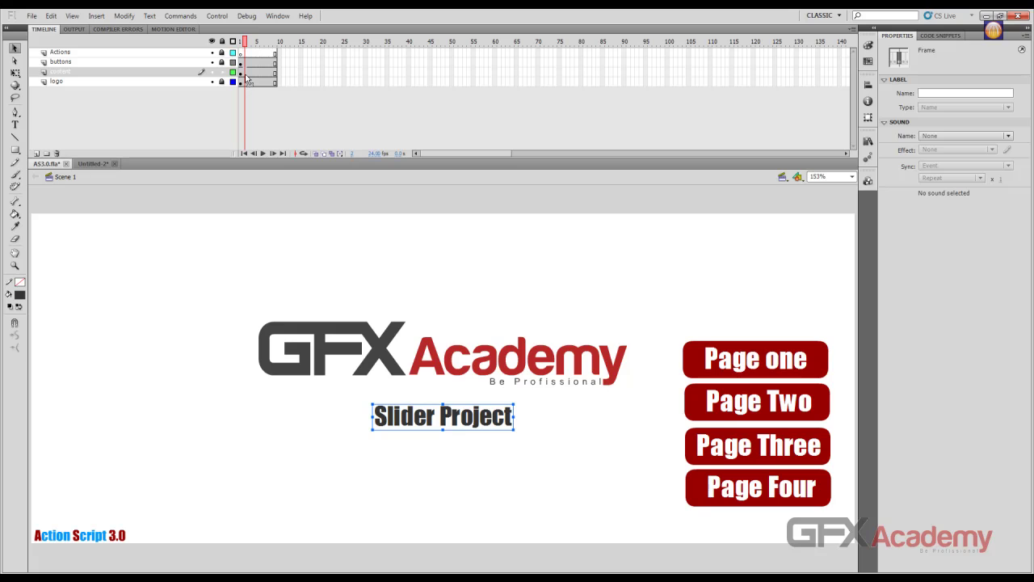
right_click(248, 80)
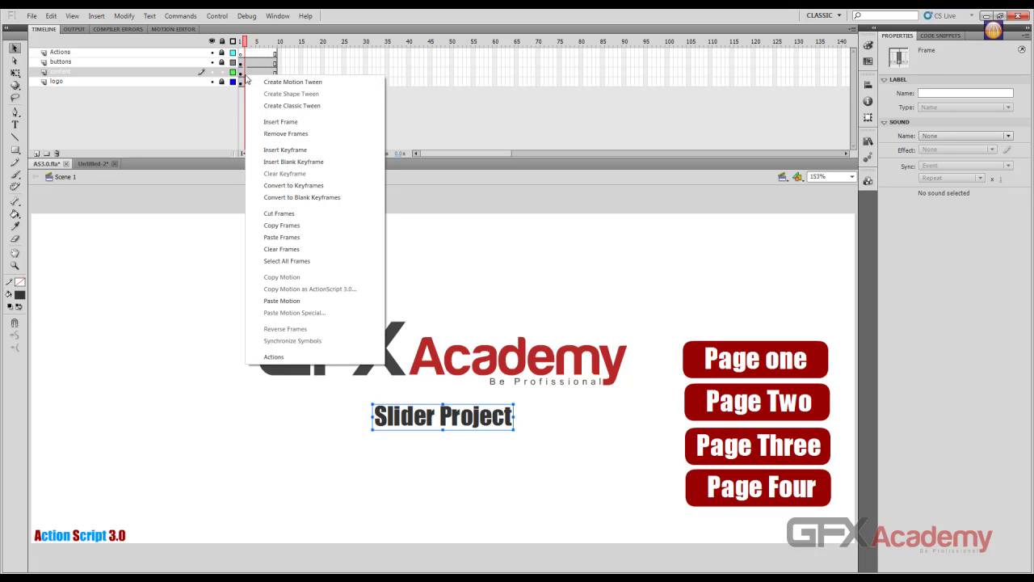
left_click(305, 162)
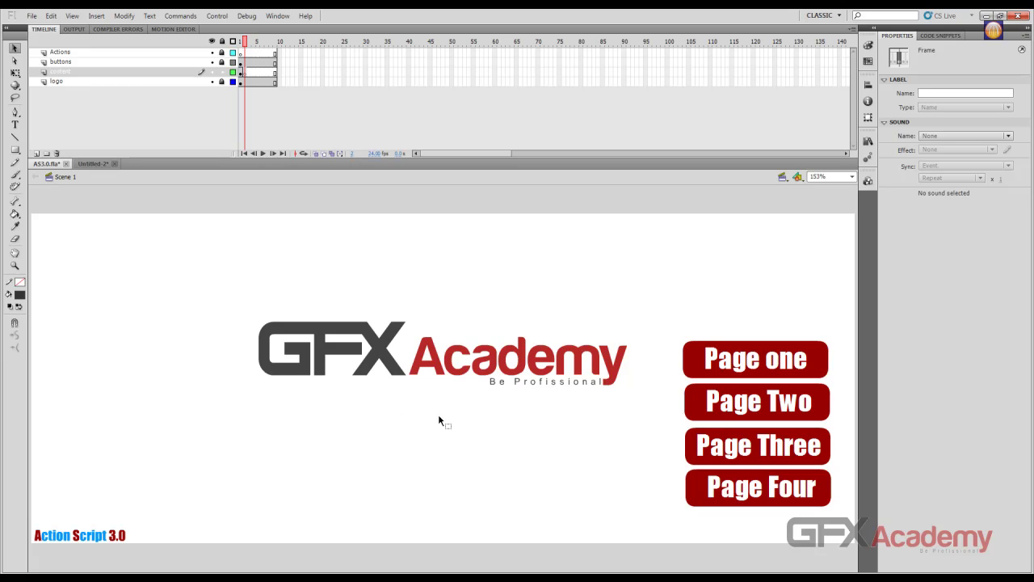
Step: Try inserting a blank keyframe at frame 2 of the logo layer and undo it
left_click(246, 83)
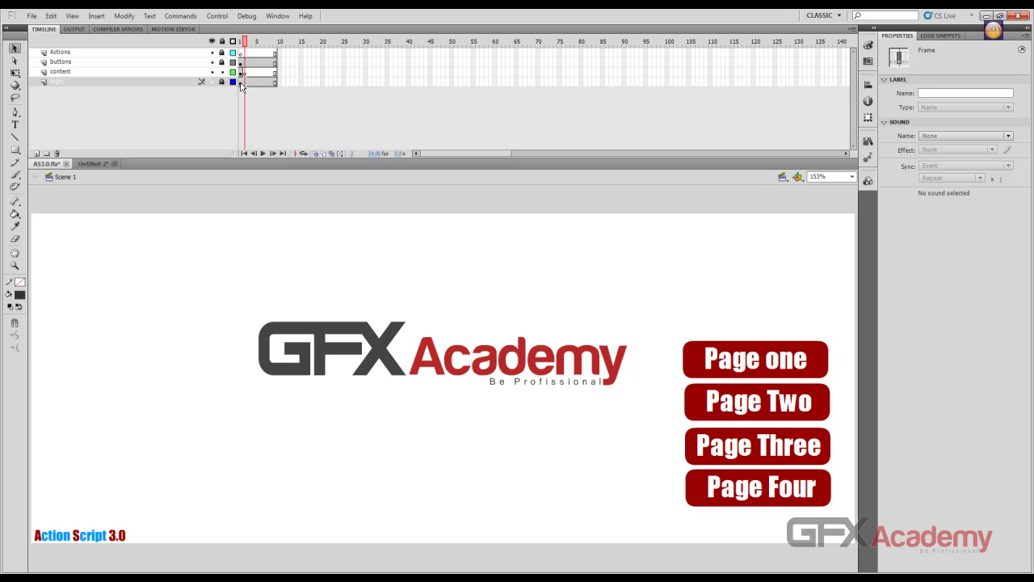
right_click(246, 84)
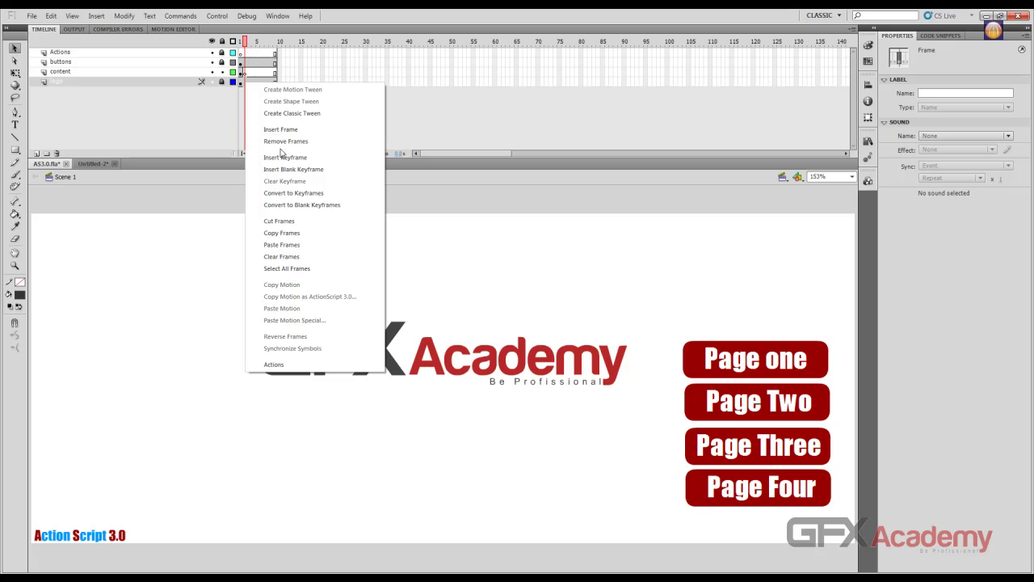
left_click(292, 169)
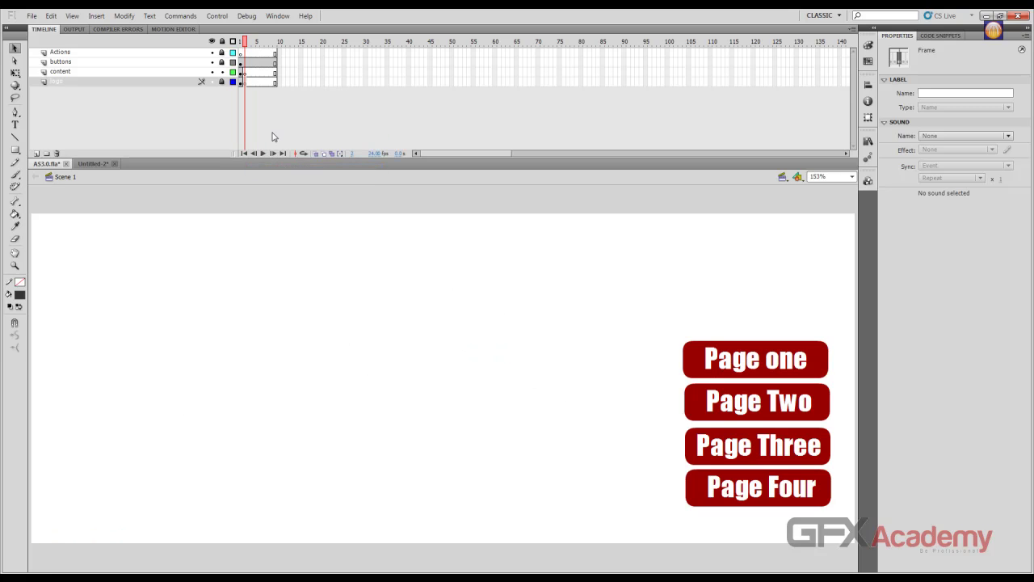
key("ctrl+z")
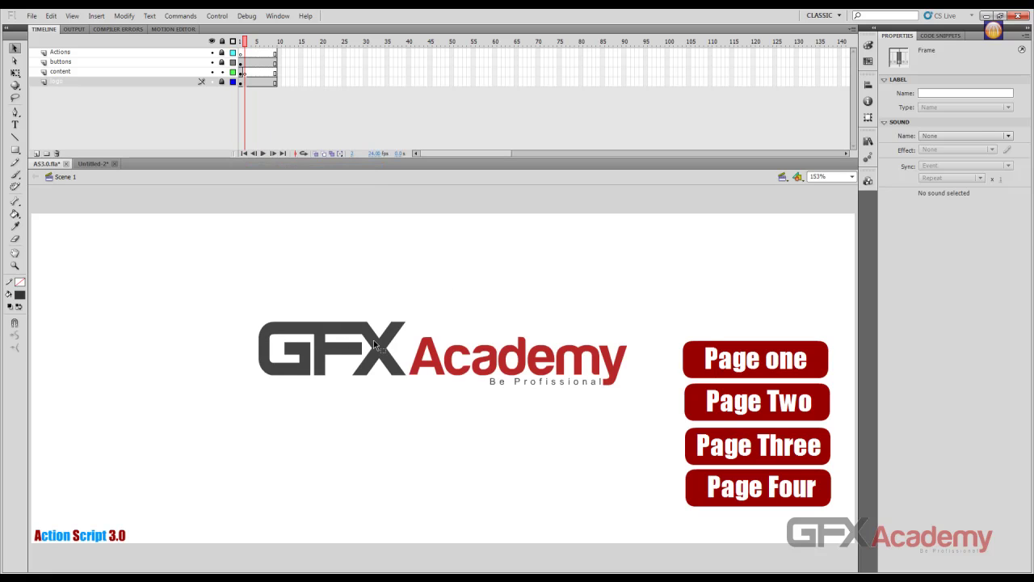
Step: Unlock the logo layer and move the GFX Academy logo straight up to the stage's upper edge, at Y 46.15
left_click(374, 340)
left_click(223, 83)
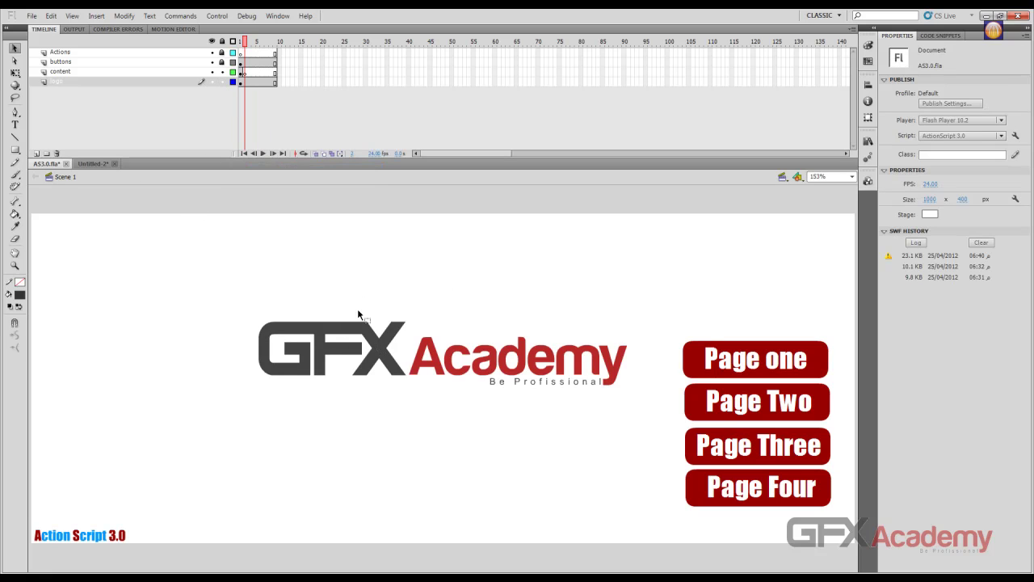
left_click(373, 344)
key("shift+Up")
key("shift+Up")
key("shift+Up")
key("shift+Up")
key("shift+Up")
key("shift+Up")
key("shift+Up")
key("shift+Up")
key("shift+Up")
key("shift+Up")
key("shift+Up")
key("shift+Up")
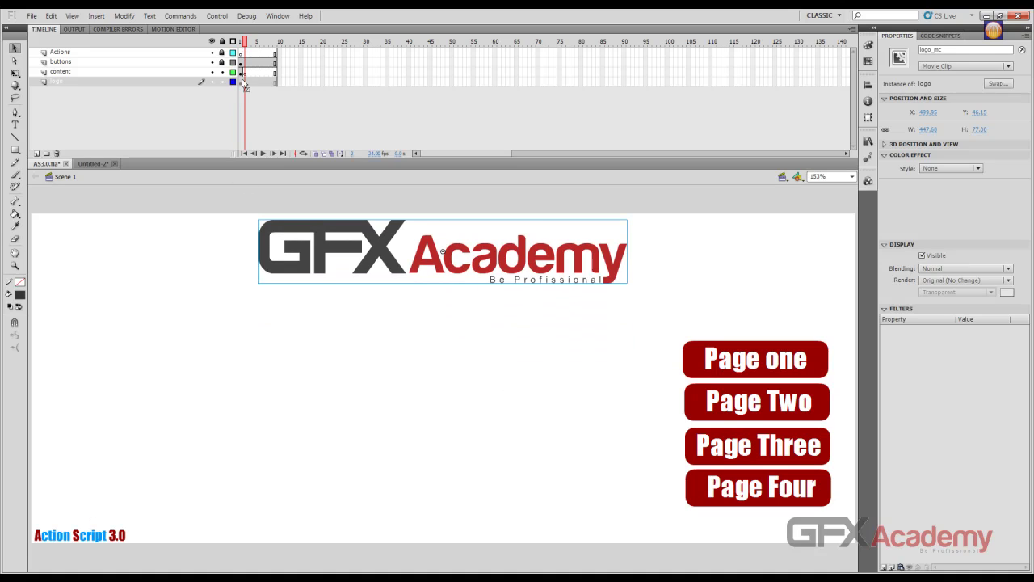
Step: Save and test the movie, ending on frame 2 of the content layer
left_click(119, 536)
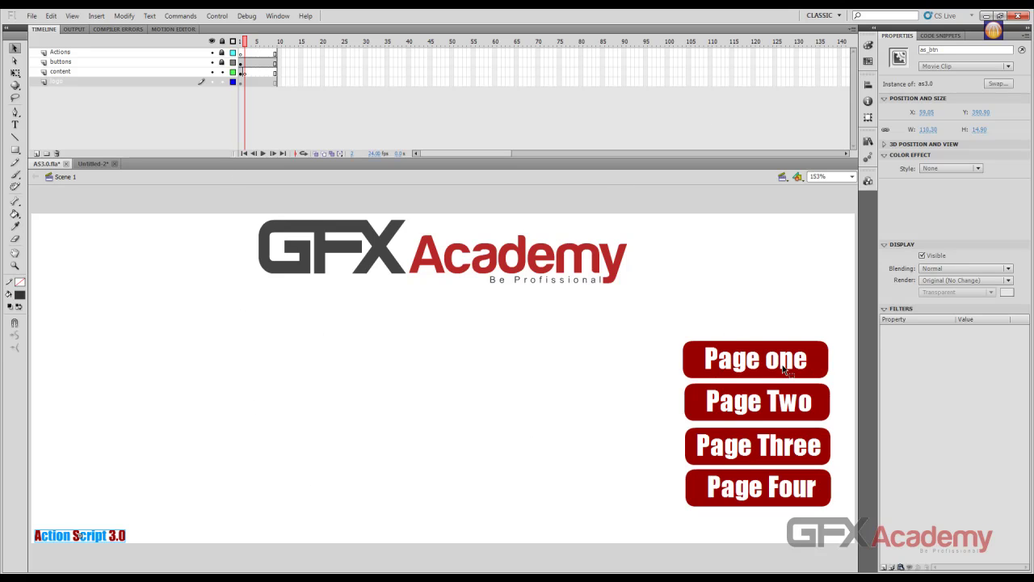
key("ctrl+Return")
left_click(247, 75)
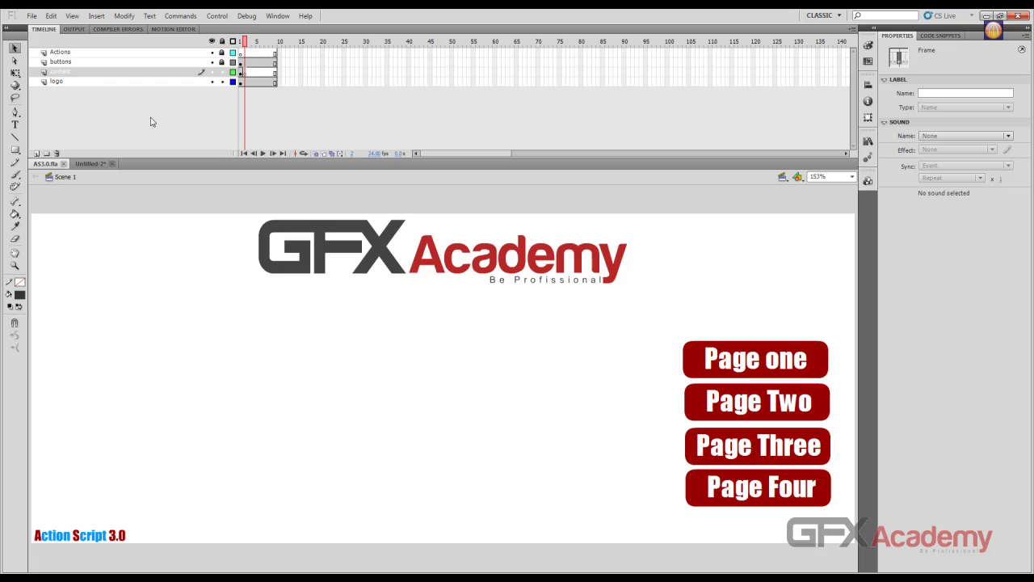
Step: Draw a rounded rectangle about 727 by 254 px with a black-and-white radial gradient fill on frame 2 of the content layer
left_click(15, 150)
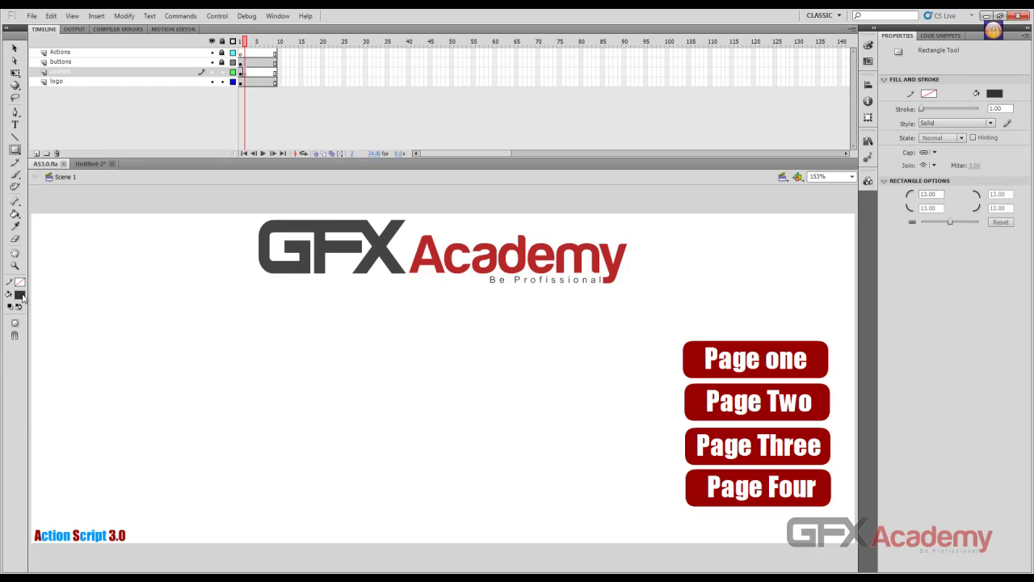
left_click(22, 295)
left_click(36, 409)
mouse_move(659, 307)
left_mouse_down()
mouse_move(494, 497)
mouse_move(142, 494)
mouse_move(60, 514)
left_mouse_up()
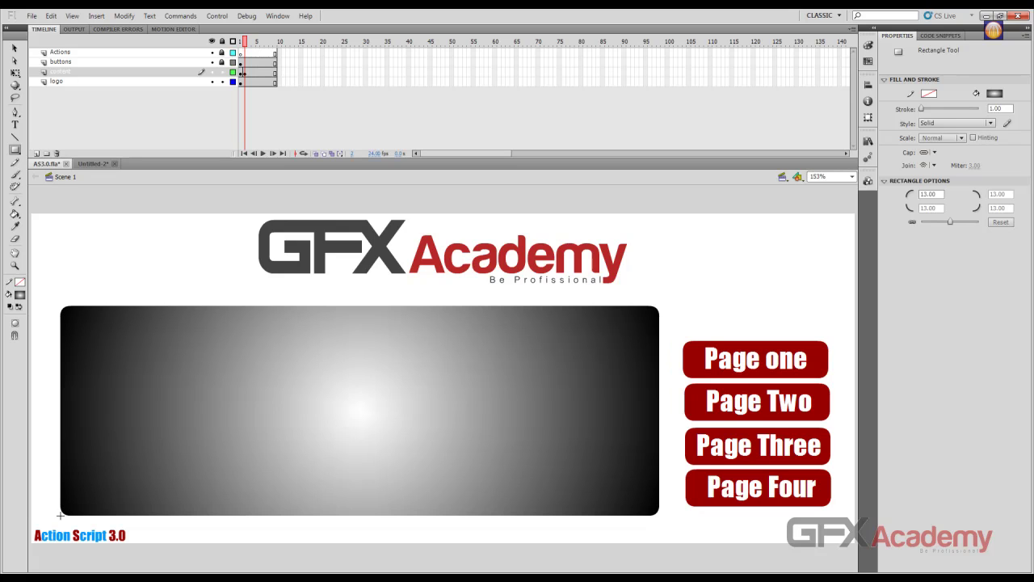
left_click(15, 50)
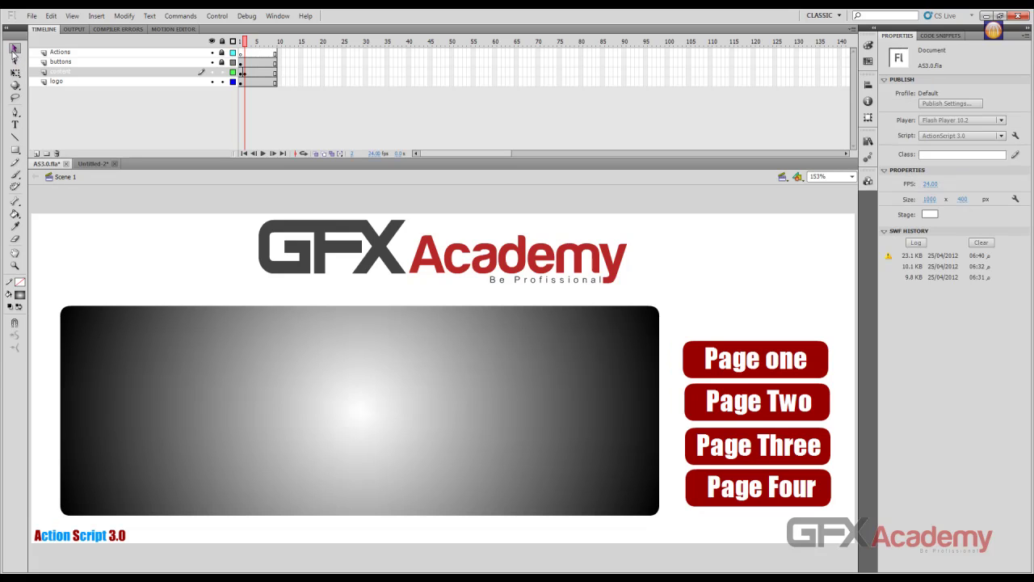
left_click(279, 366)
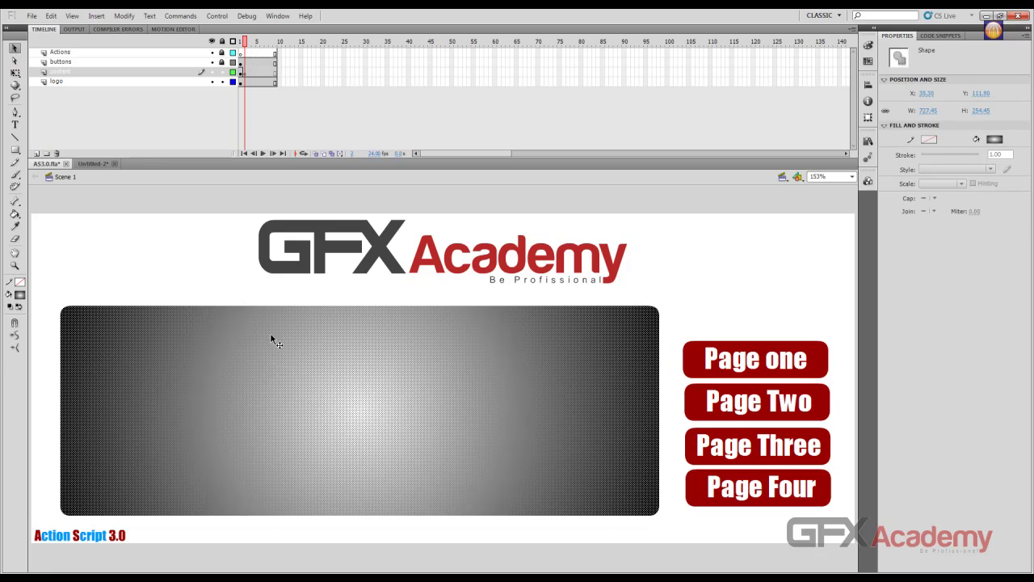
left_click(228, 240)
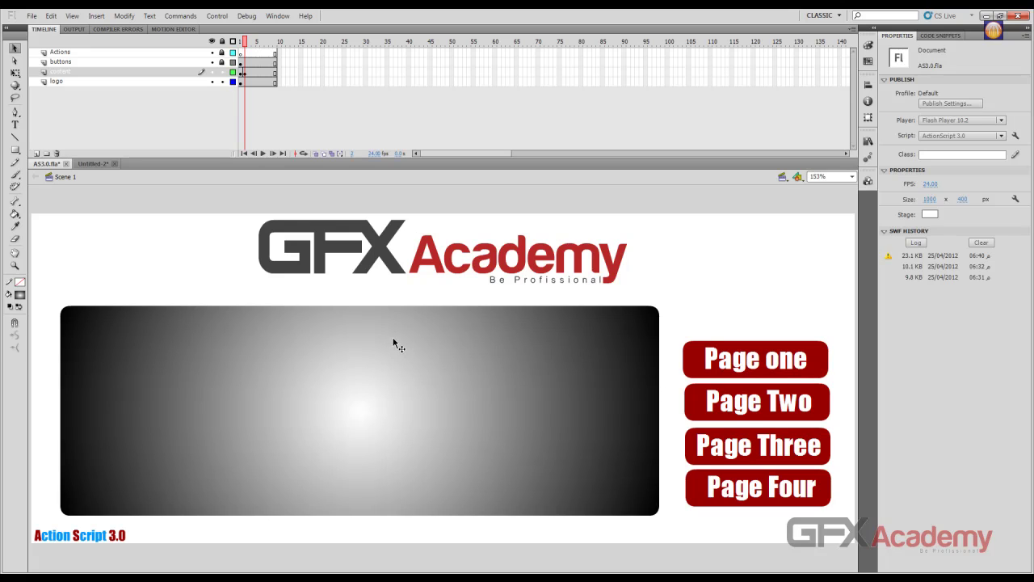
Step: Insert a blank keyframe at frame 3 of the content layer
left_click(249, 74)
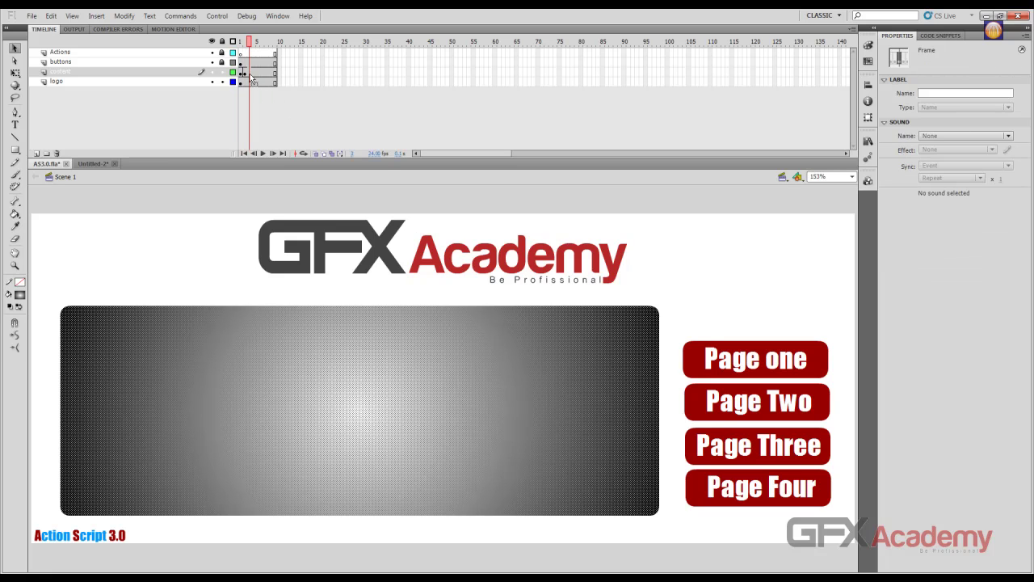
right_click(251, 75)
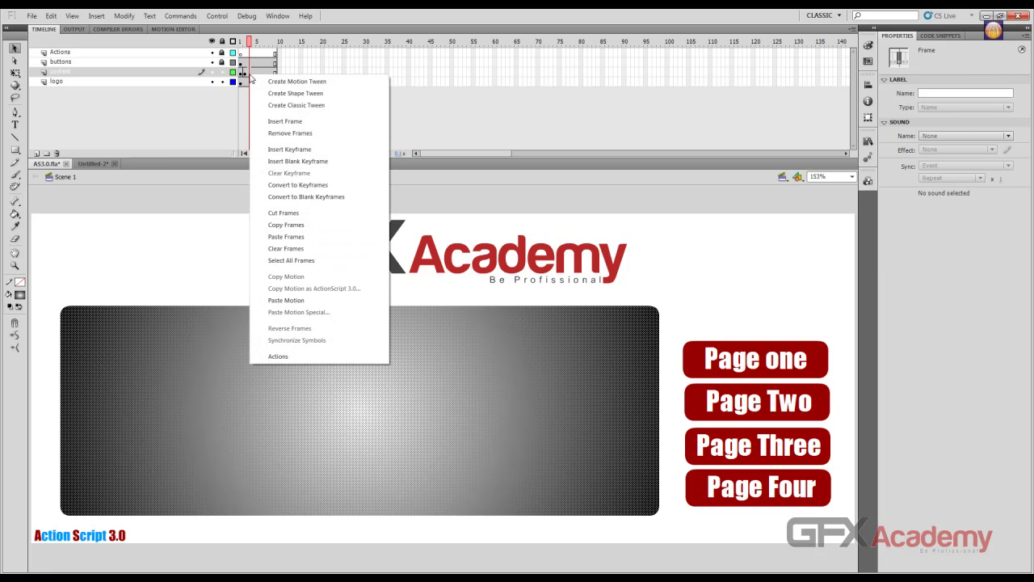
left_click(291, 162)
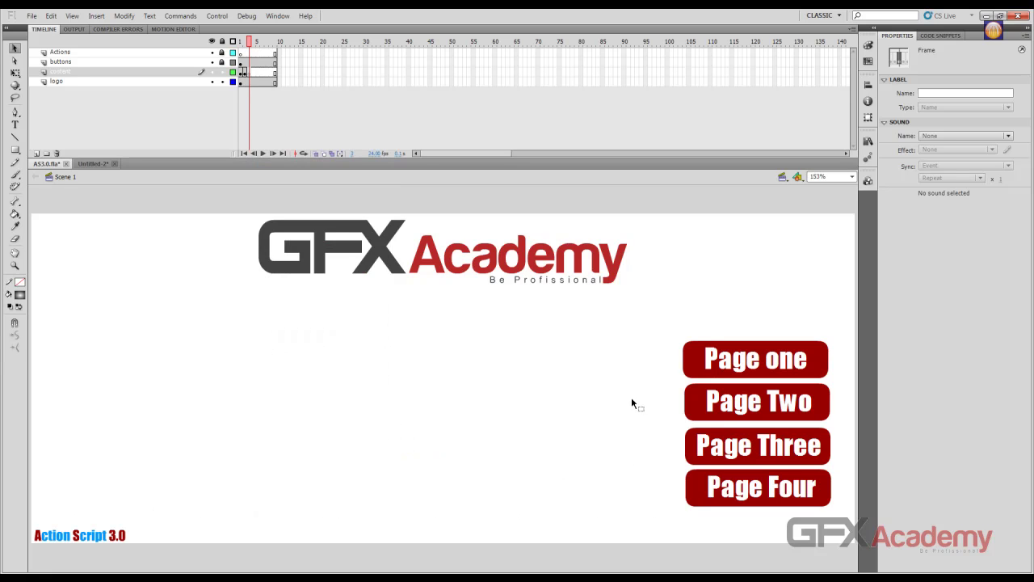
Step: Copy the frame 2 rectangle to the same position on frame 3 and fill the copy with the red radial gradient
left_click(245, 71)
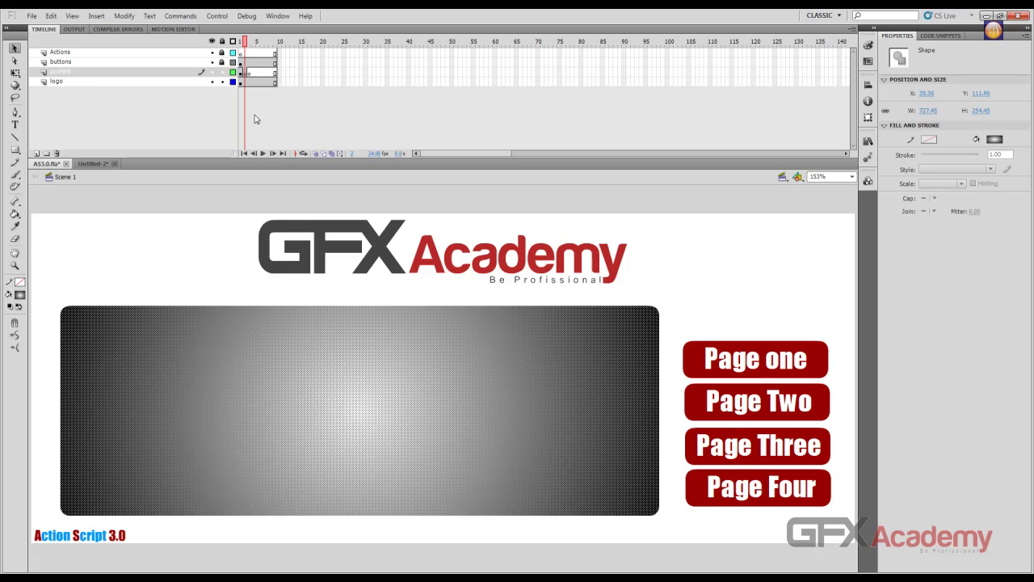
left_click(250, 73)
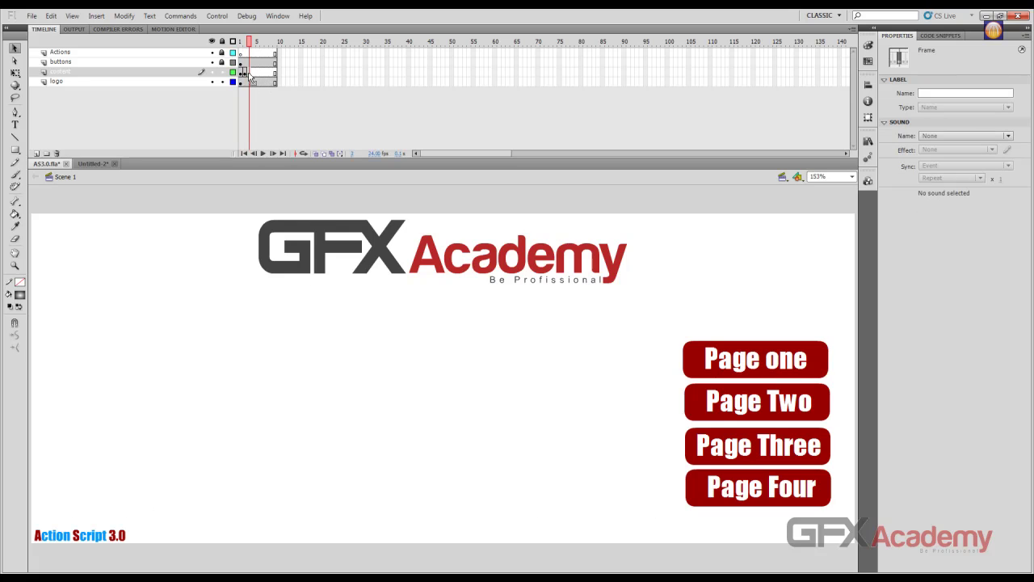
key("ctrl+shift+v")
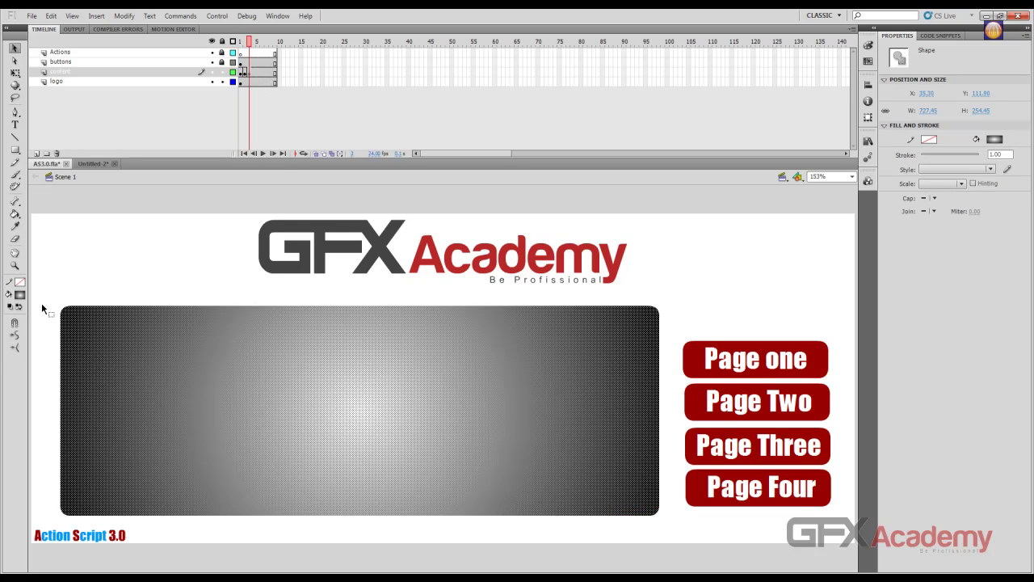
left_click(20, 295)
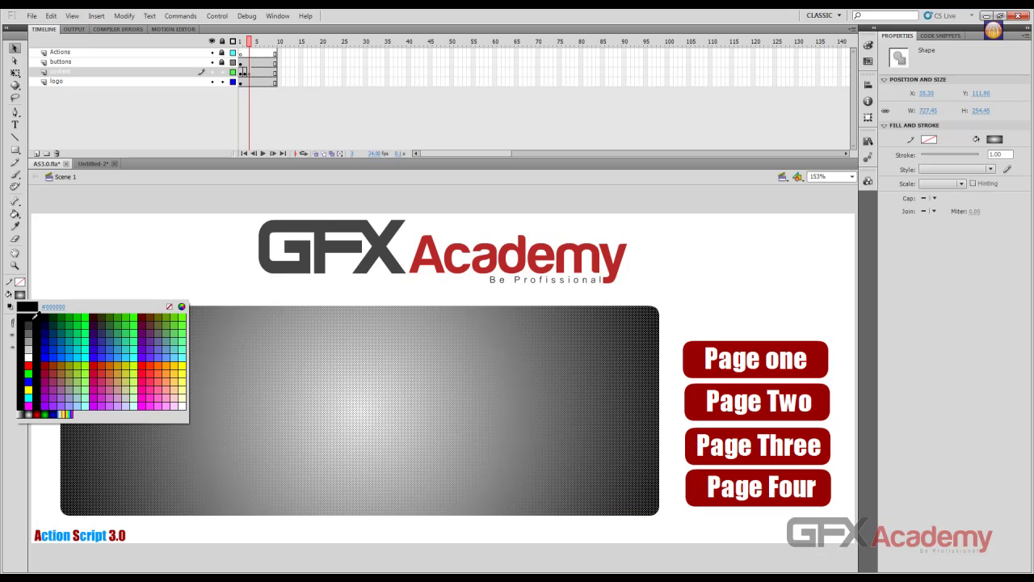
left_click(37, 414)
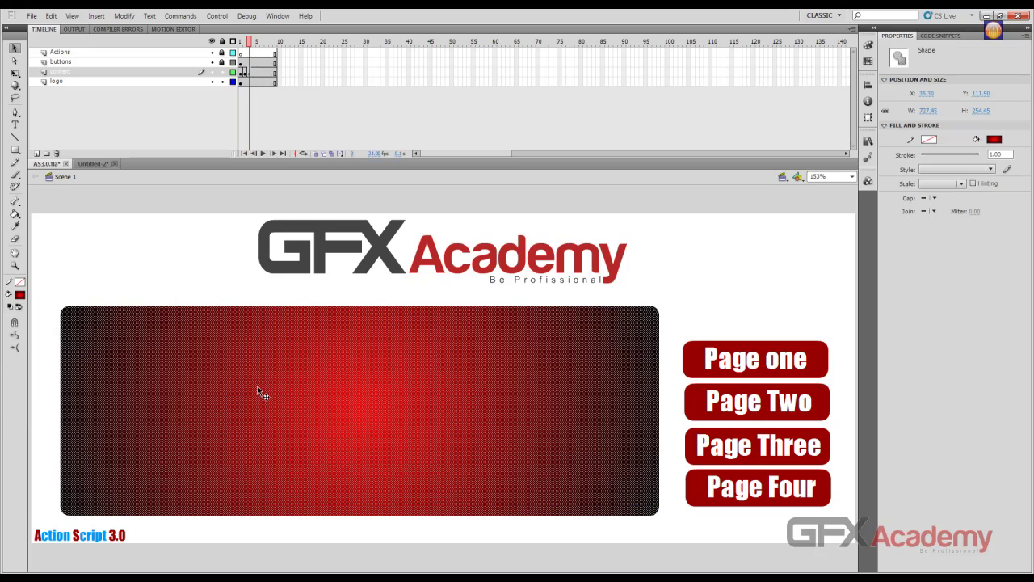
Step: Paste the rectangle in place on a new blank keyframe at frame 4 of the content layer and fill it with the green radial gradient
right_click(254, 74)
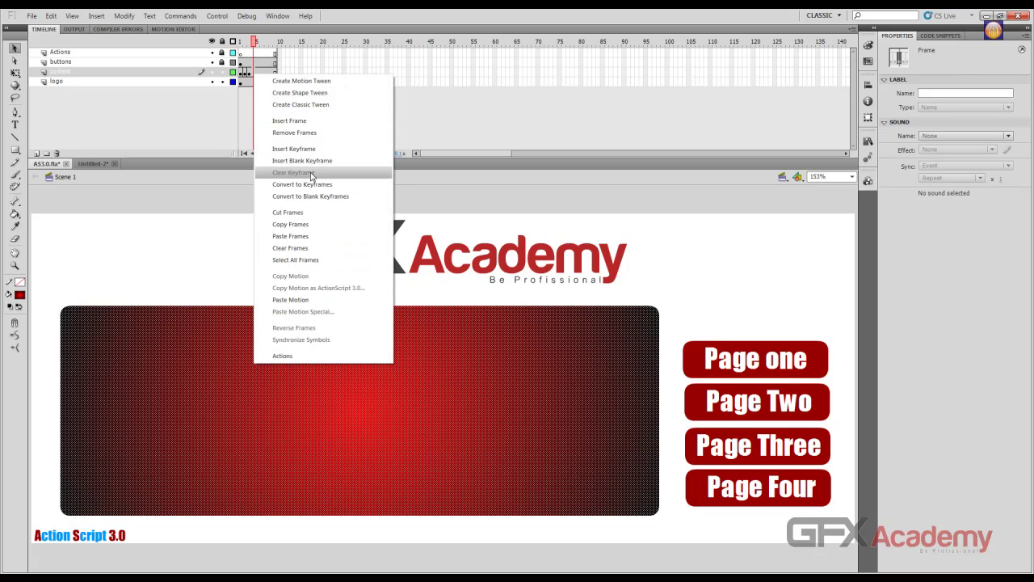
left_click(315, 162)
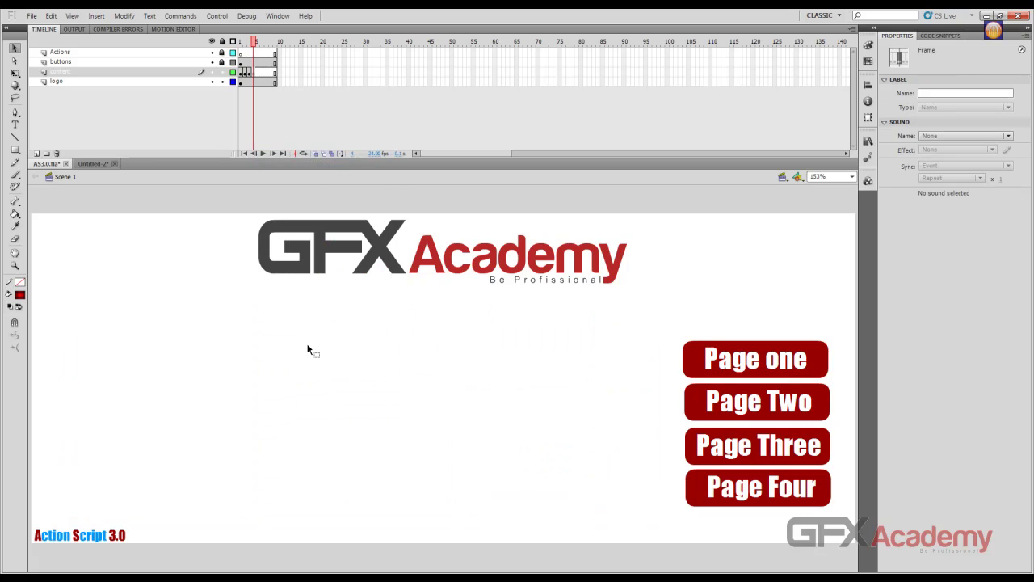
key("ctrl+shift+v")
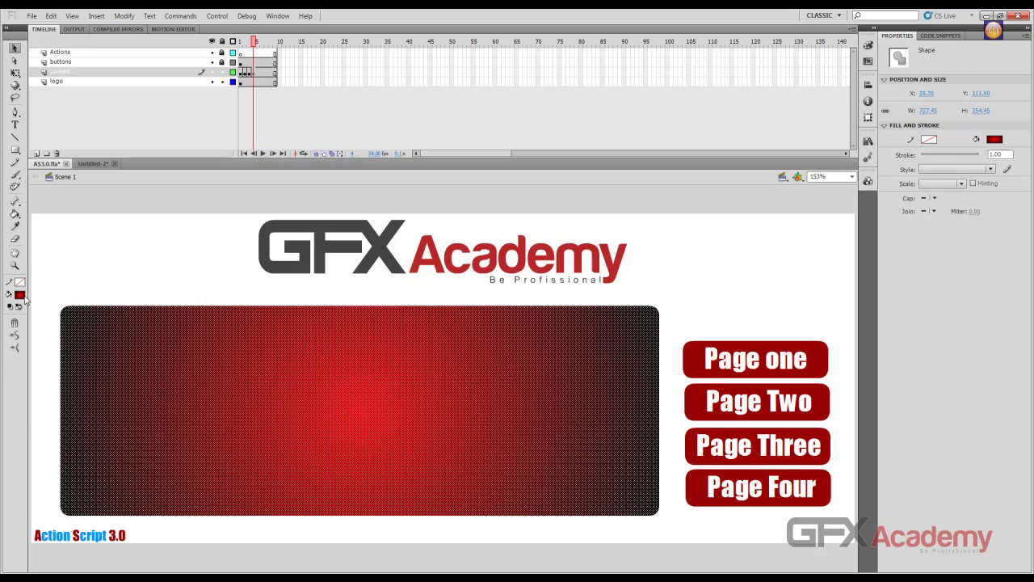
left_click(21, 296)
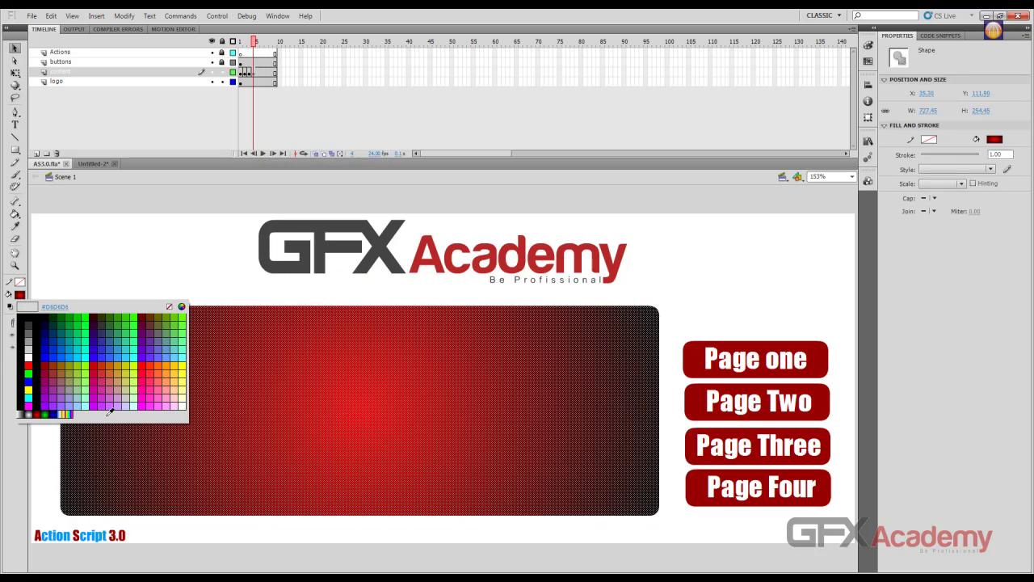
left_click(51, 409)
Step: Paste the rectangle in place on a new blank keyframe at frame 5 of the content layer and fill it with the blue radial gradient
left_click(258, 73)
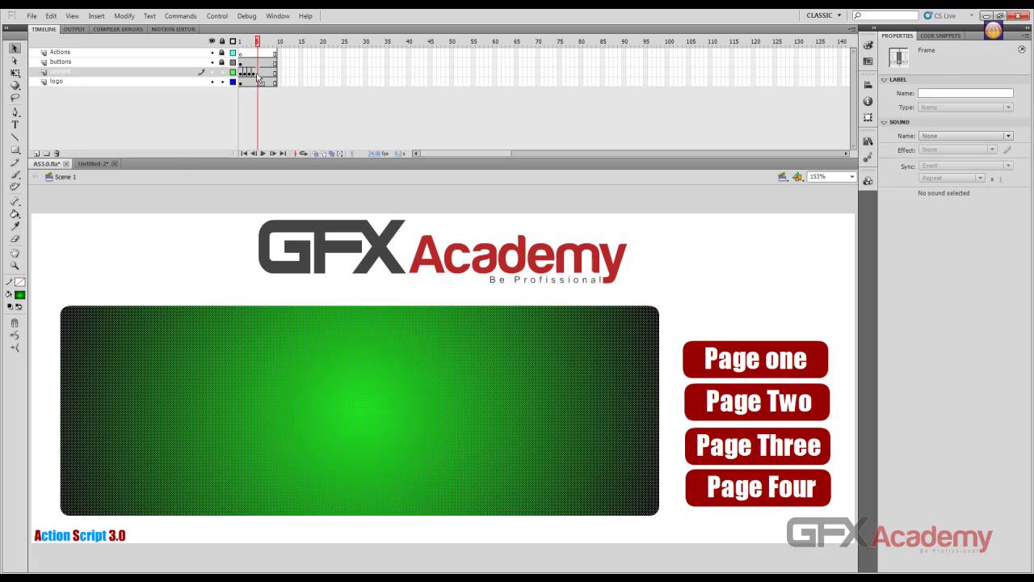
right_click(258, 78)
left_click(291, 158)
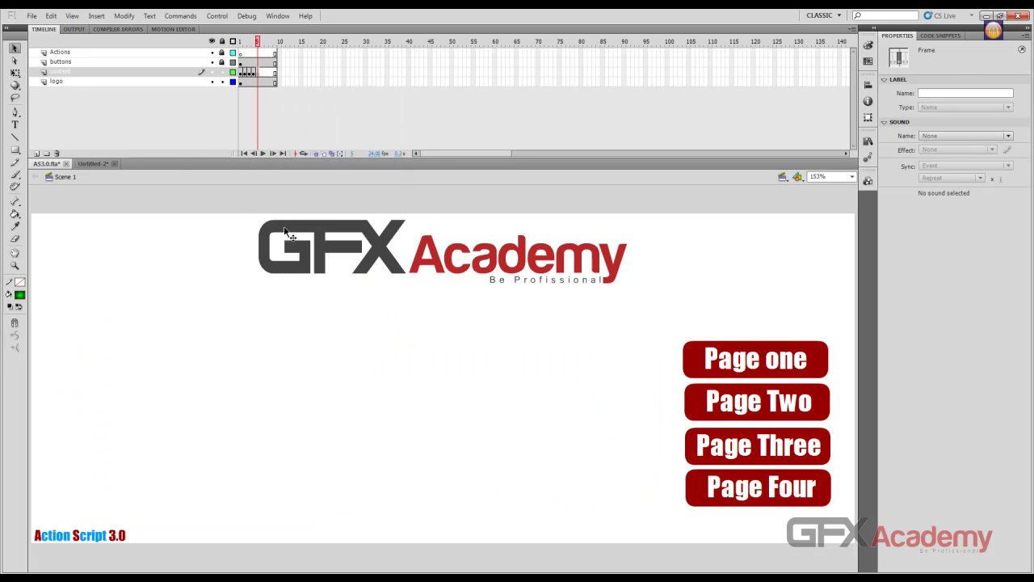
key("ctrl+shift+v")
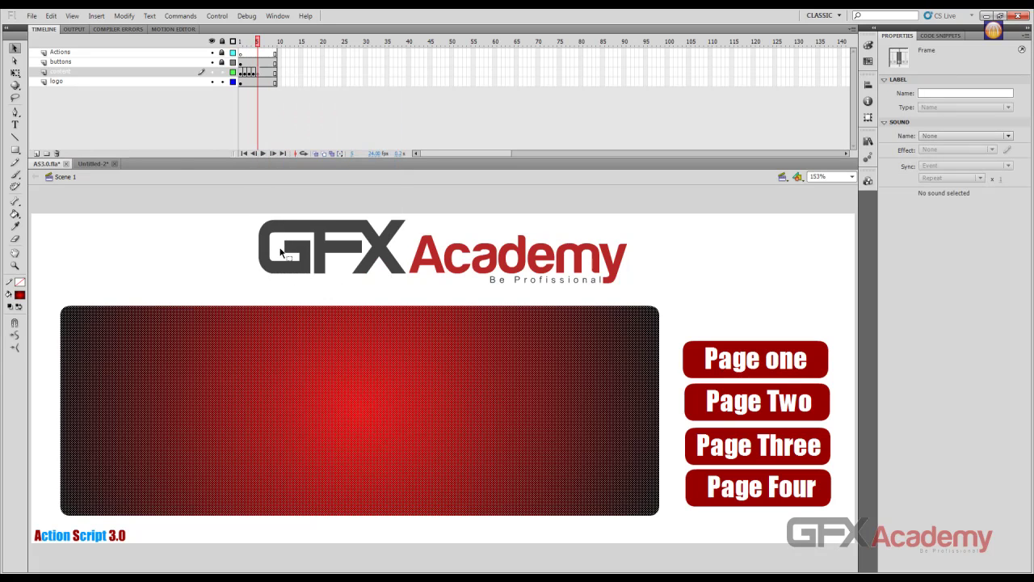
left_click(306, 333)
left_click(19, 294)
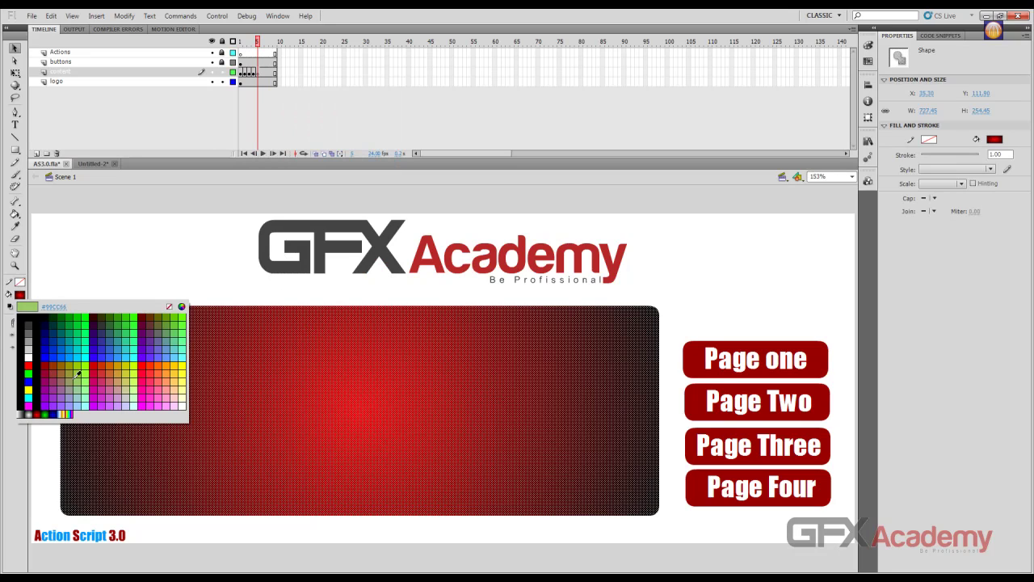
left_click(61, 404)
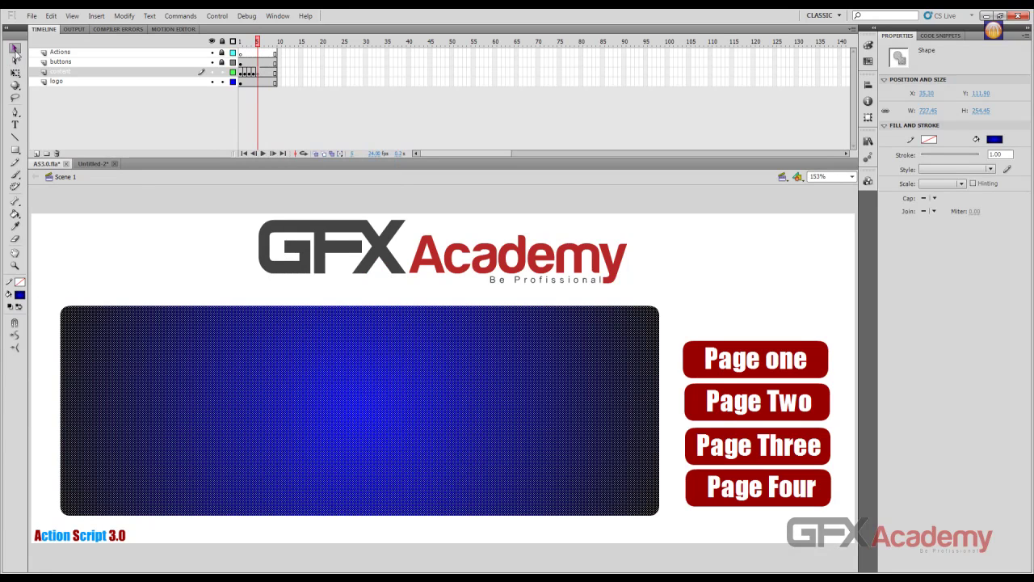
Step: Unlock the buttons layer and fill the Page Four button's background with the blue radial gradient inside its symbol, returning to Scene 1
left_click(677, 428)
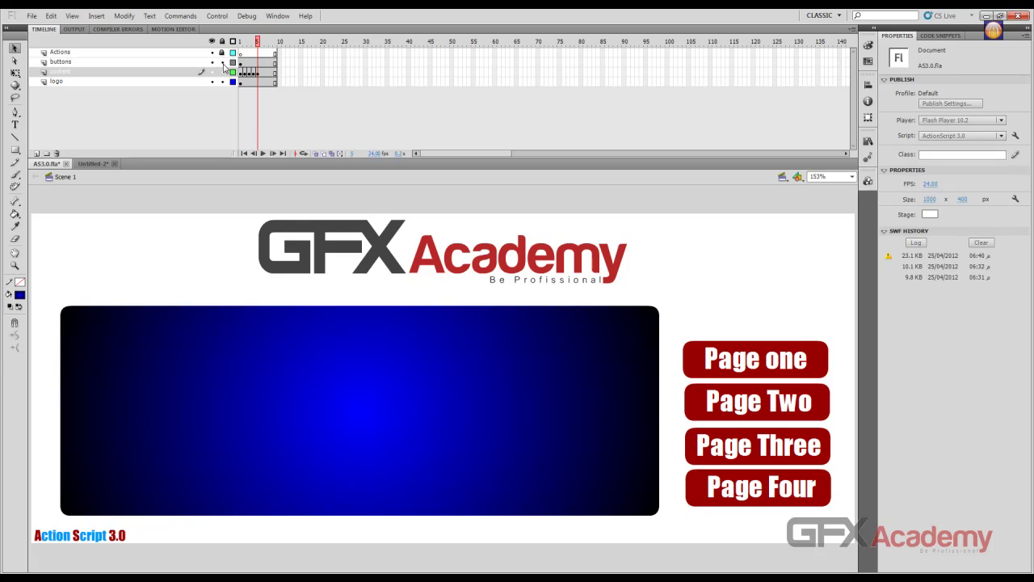
double_click(698, 495)
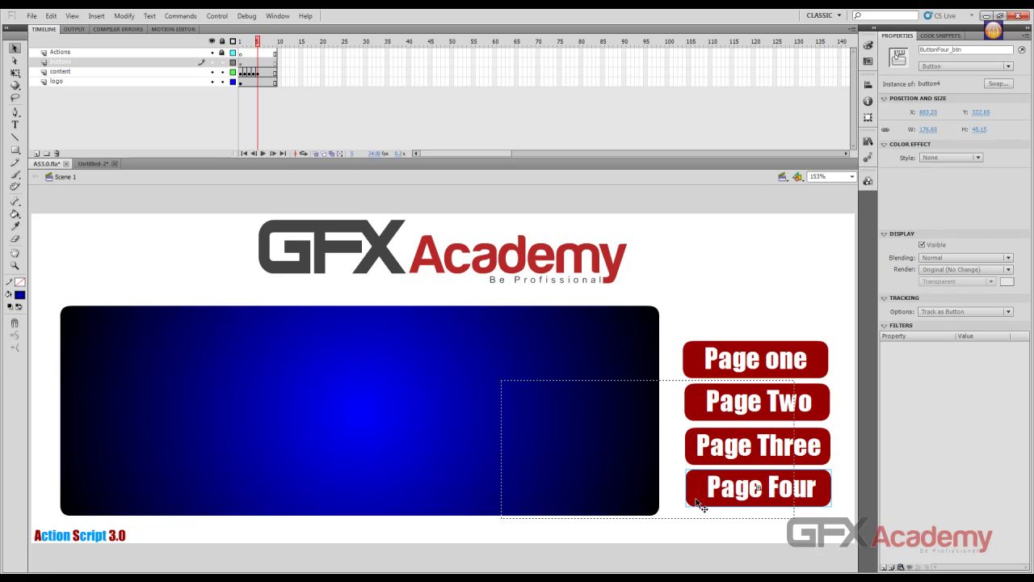
left_click(698, 496)
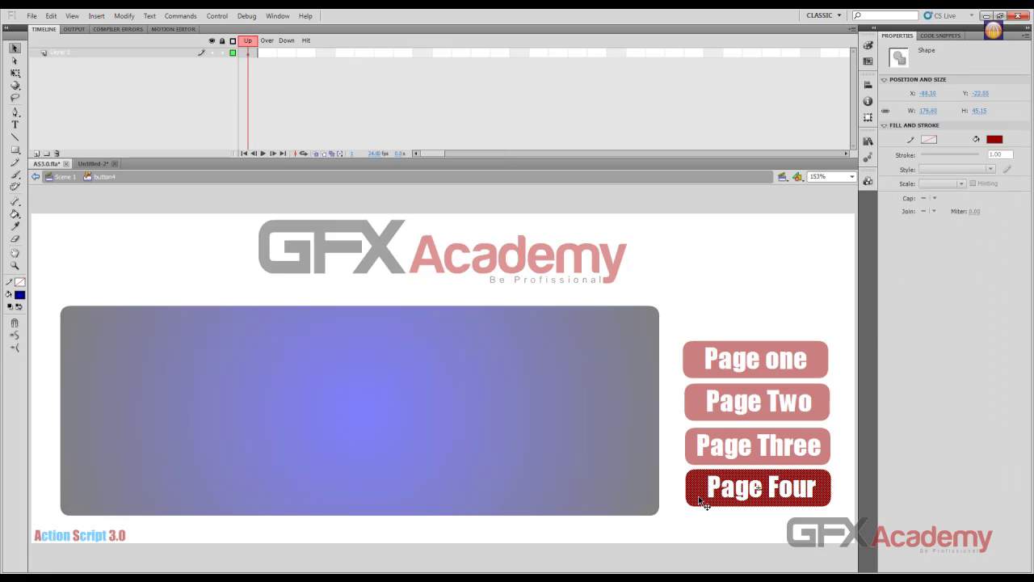
left_click(20, 295)
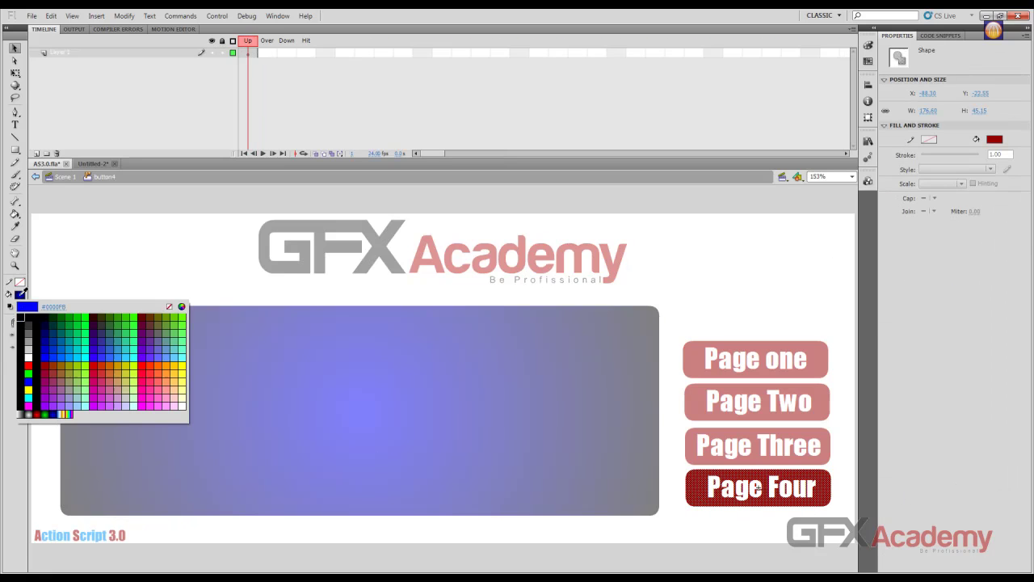
left_click(58, 410)
left_click(60, 177)
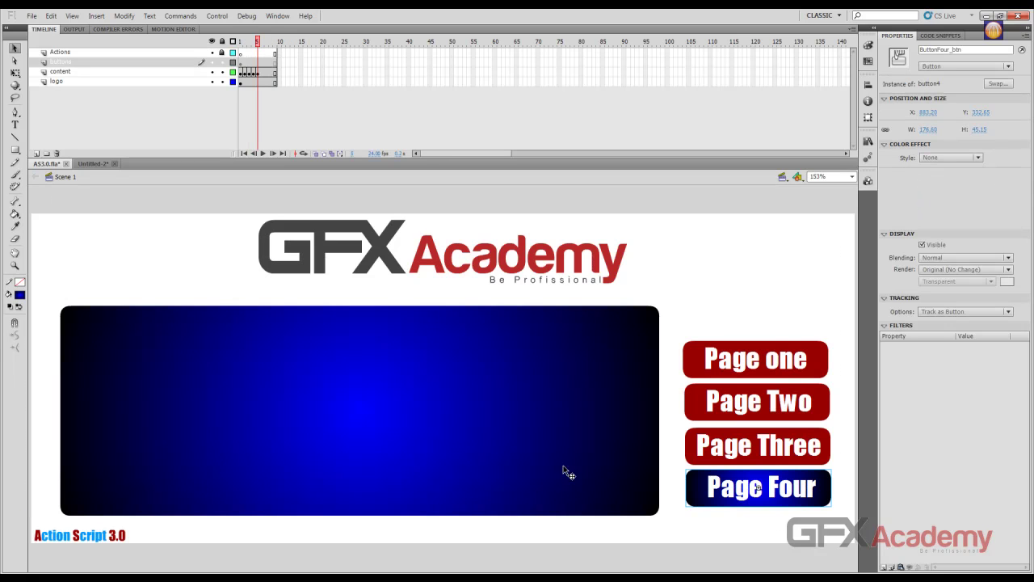
Step: Go to frame 4 and fill the Page Three button's background with the green radial gradient inside its symbol, returning to Scene 1
left_click(253, 42)
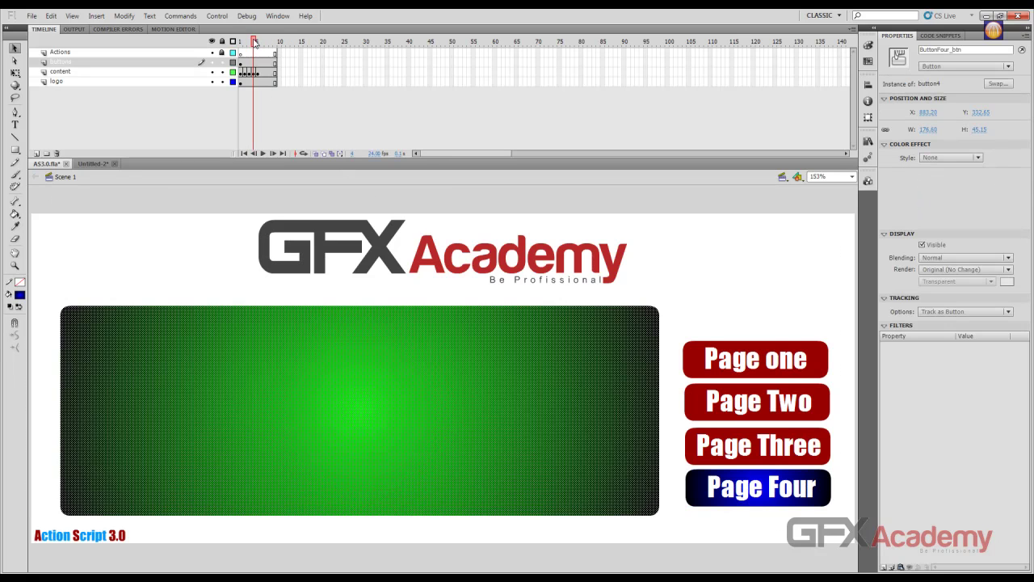
left_click(690, 459)
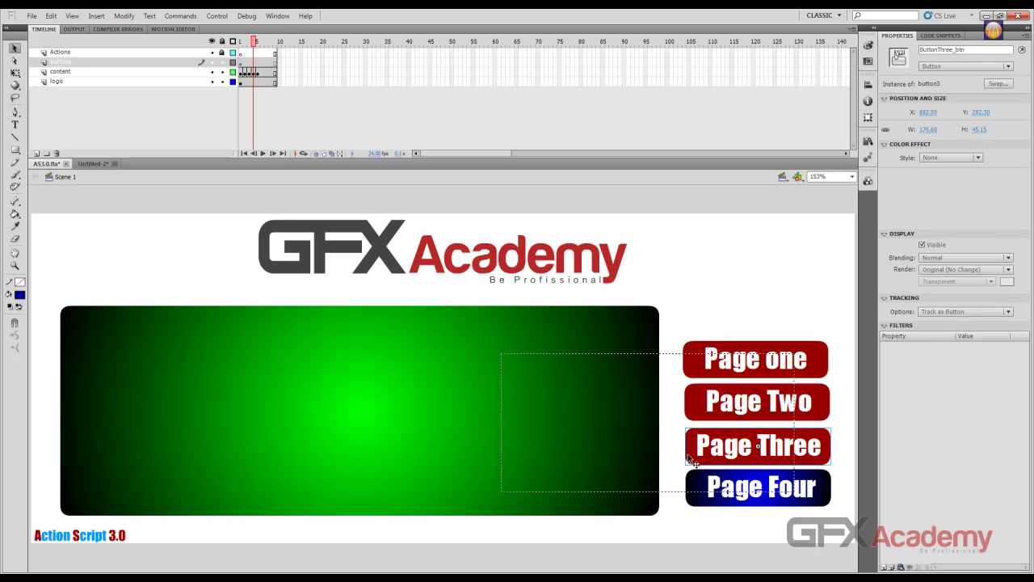
double_click(689, 459)
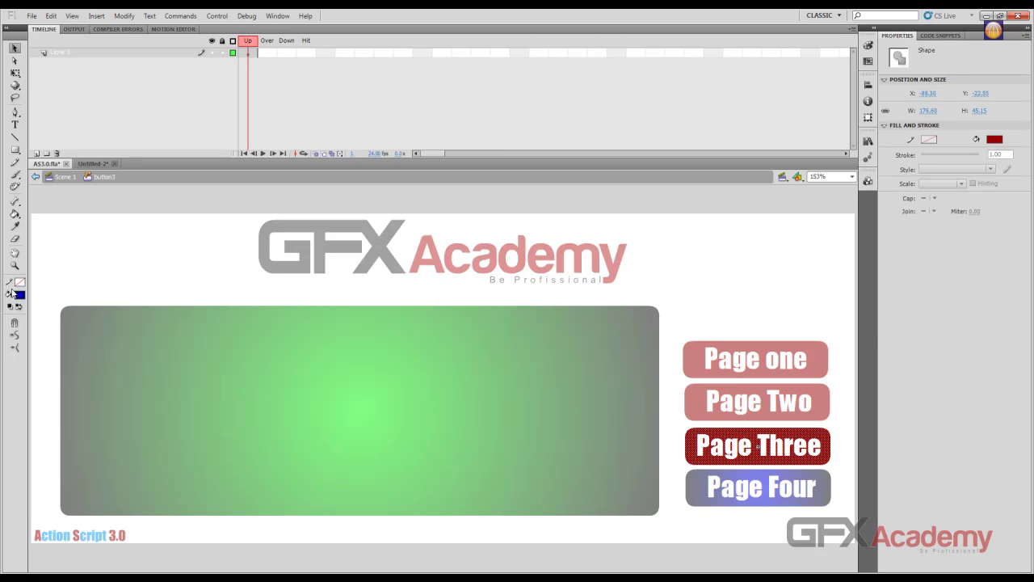
left_click(19, 294)
left_click(46, 419)
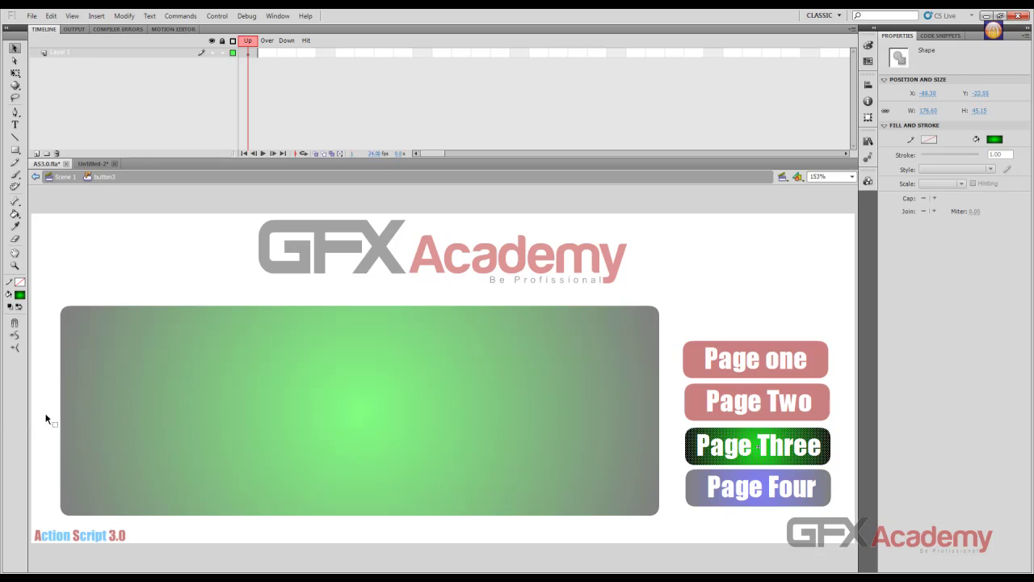
left_click(64, 176)
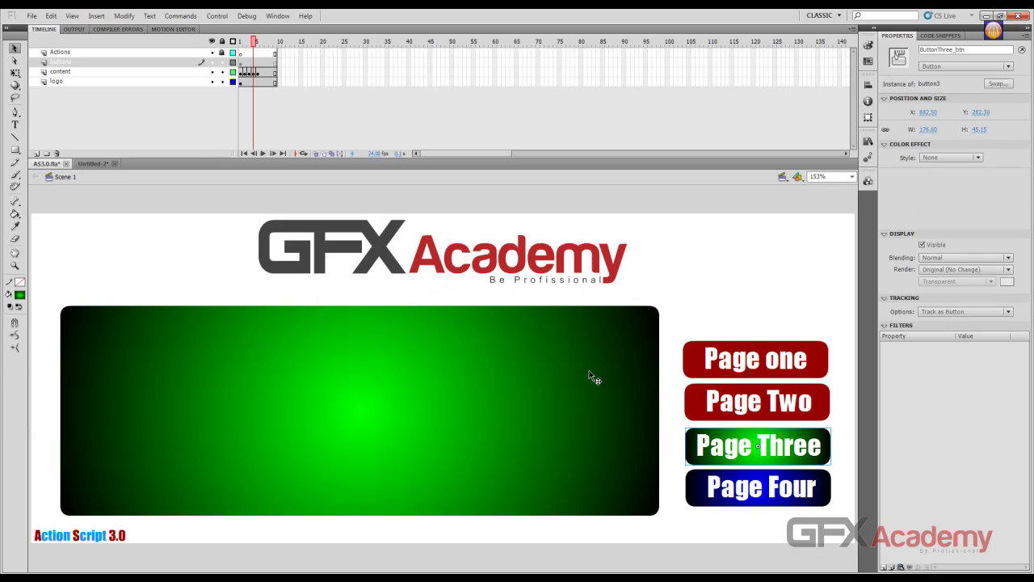
Step: Go to frame 3 and fill the Page Two button's background with the red radial gradient inside its symbol, returning to Scene 1
left_click(698, 410)
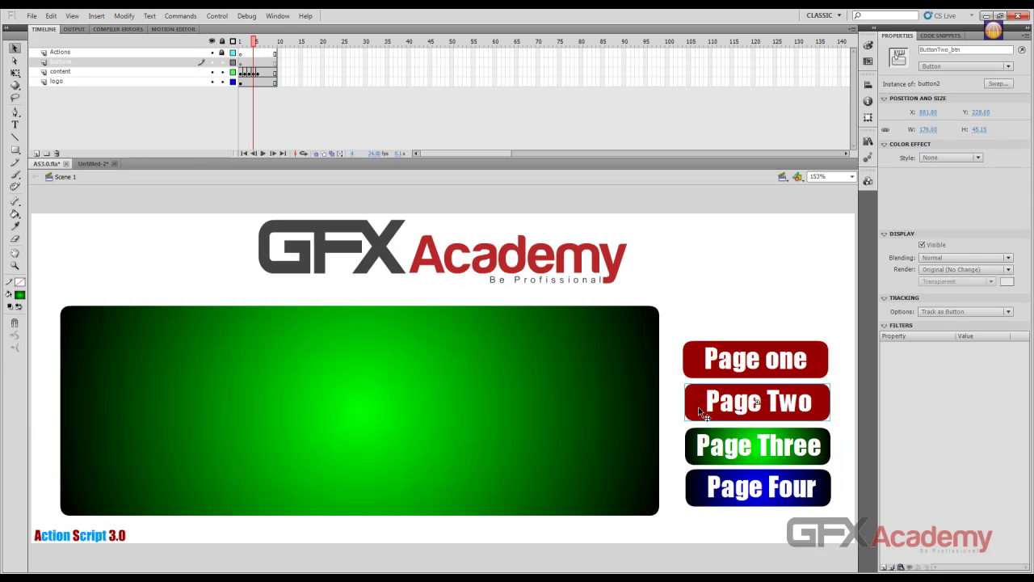
left_click(249, 42)
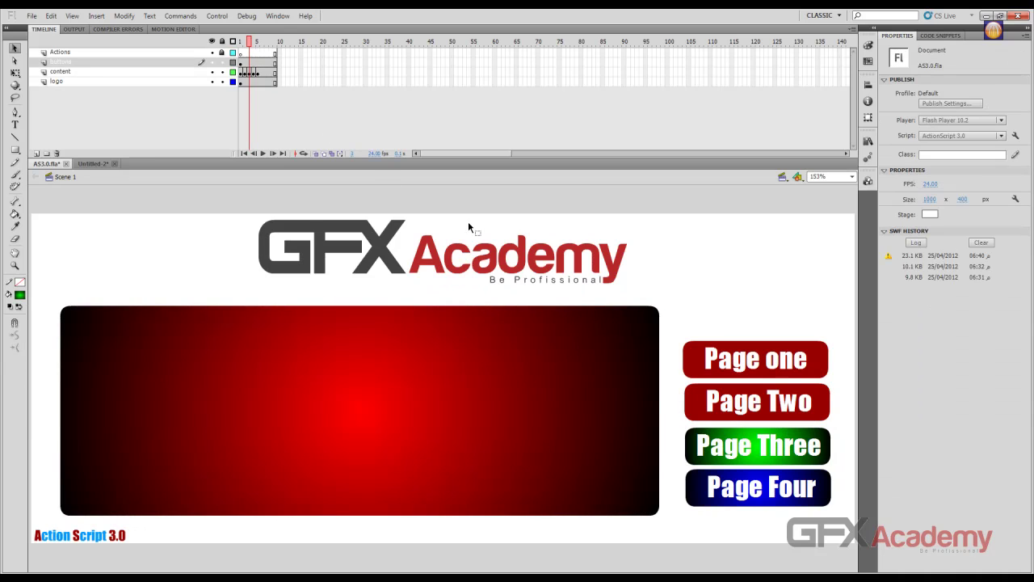
double_click(699, 410)
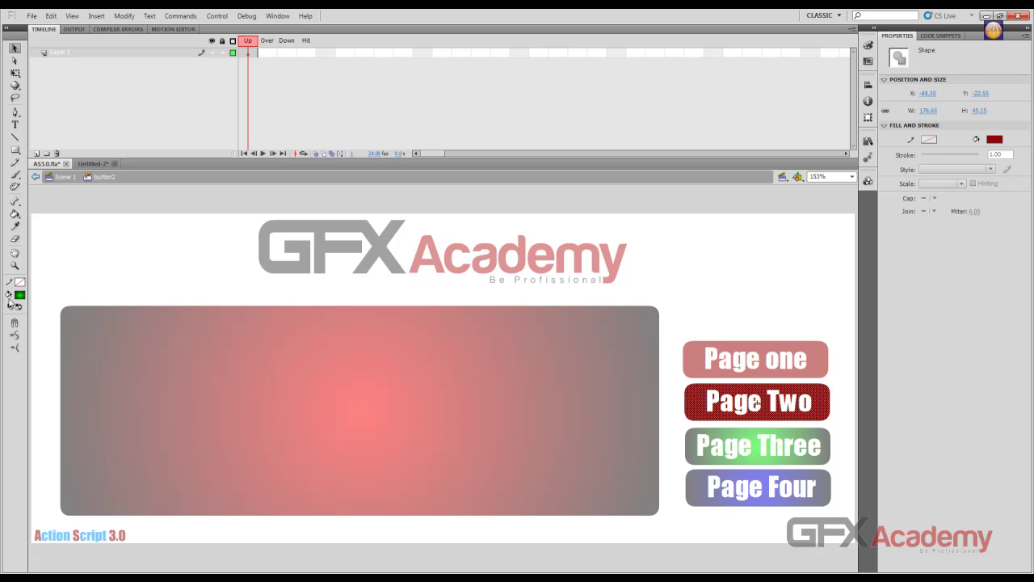
left_click(18, 295)
left_click(38, 399)
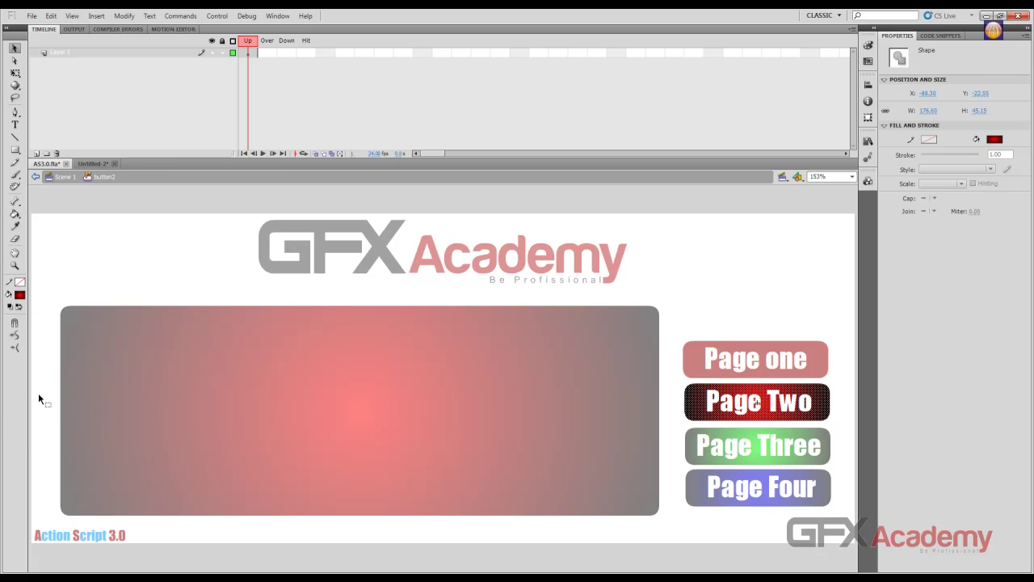
left_click(64, 176)
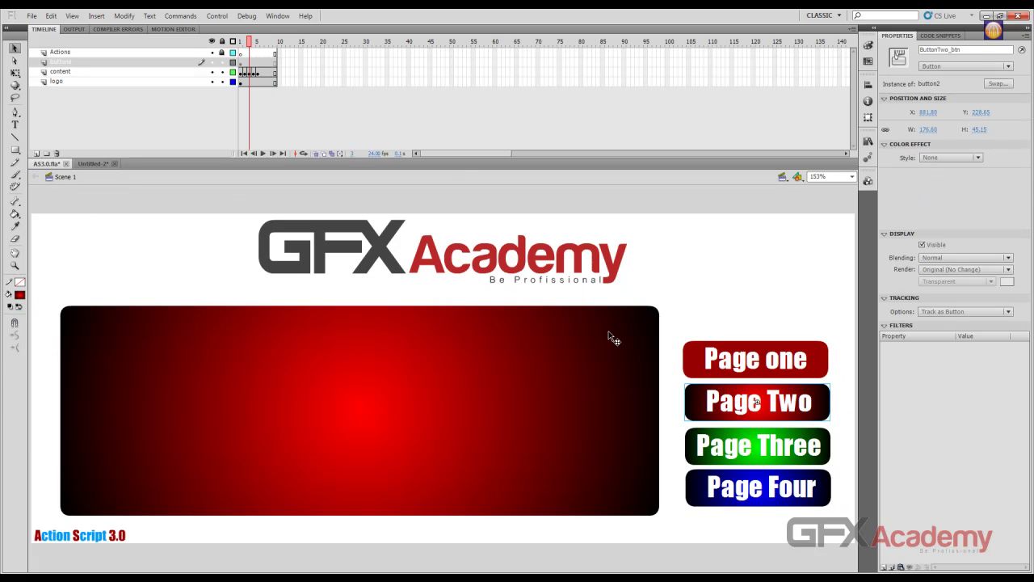
Step: Fill the Page One button's background with the white-to-black radial gradient inside its symbol, returning to Scene 1
double_click(692, 358)
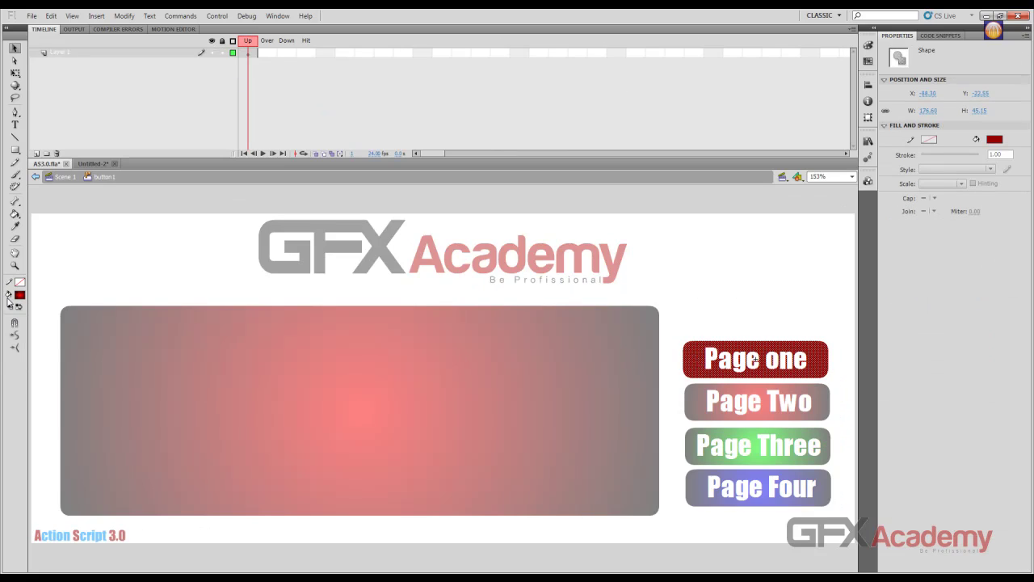
left_click(19, 296)
left_click(28, 414)
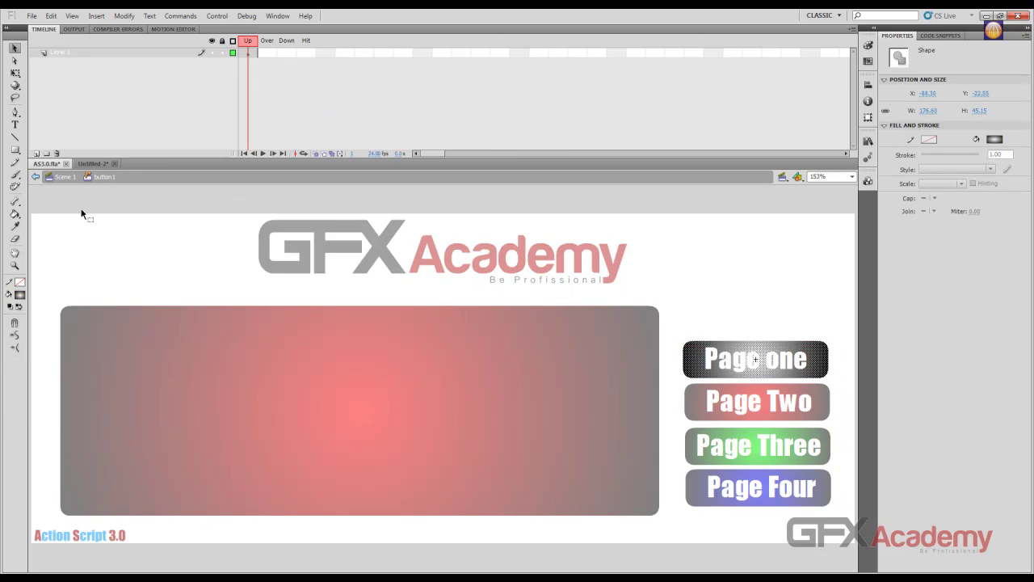
left_click(64, 177)
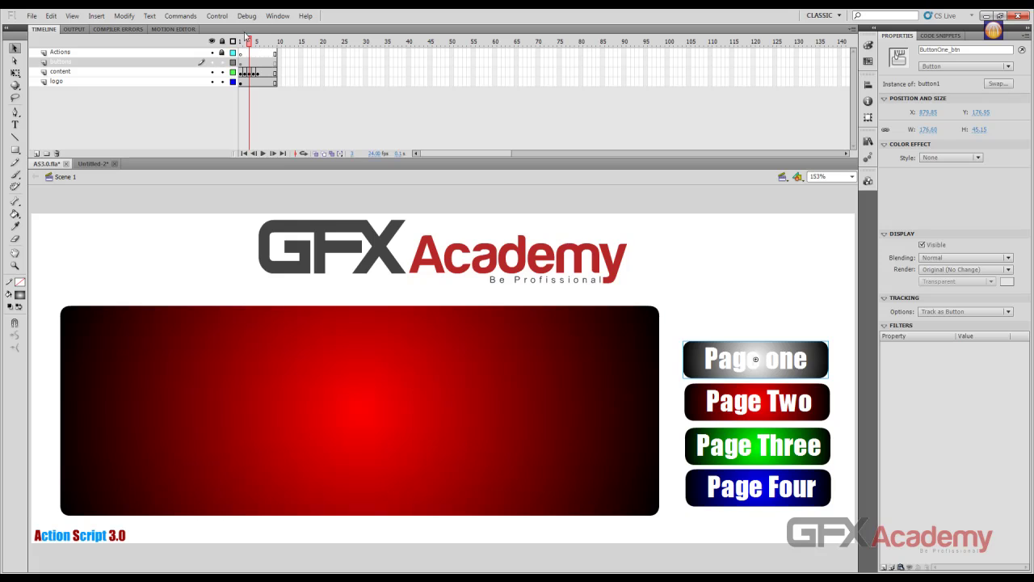
Step: Return the playhead to frame 1, save the document and dismiss the desktop notification
mouse_move(251, 39)
left_mouse_down()
mouse_move(240, 40)
mouse_move(260, 45)
mouse_move(240, 44)
left_mouse_up()
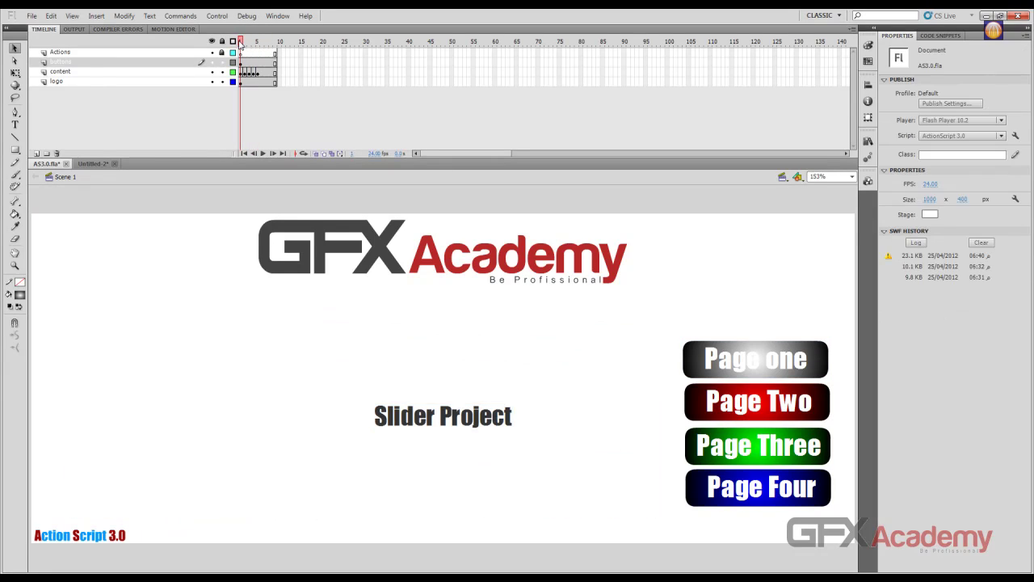
key("ctrl+s")
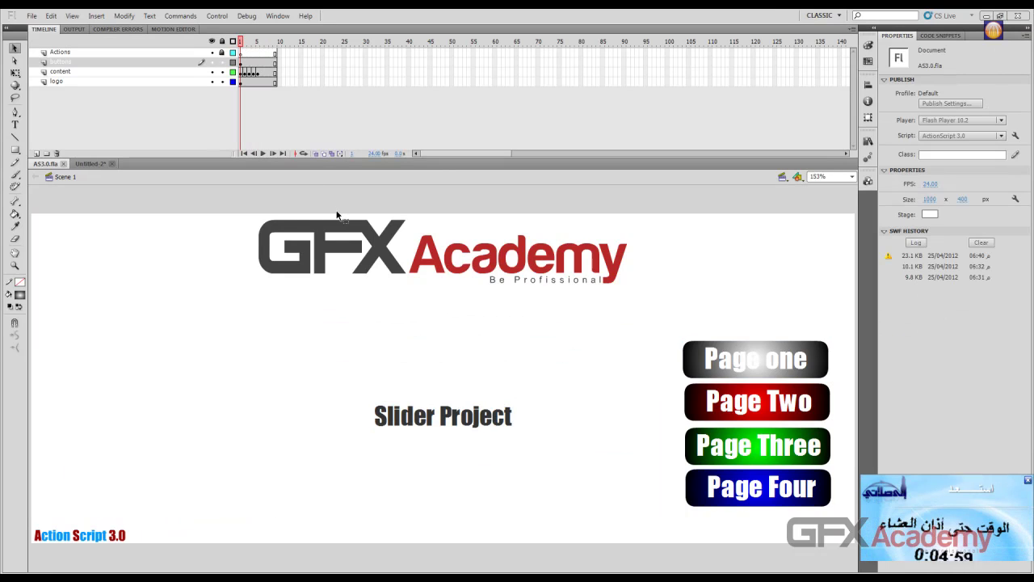
left_click(1027, 441)
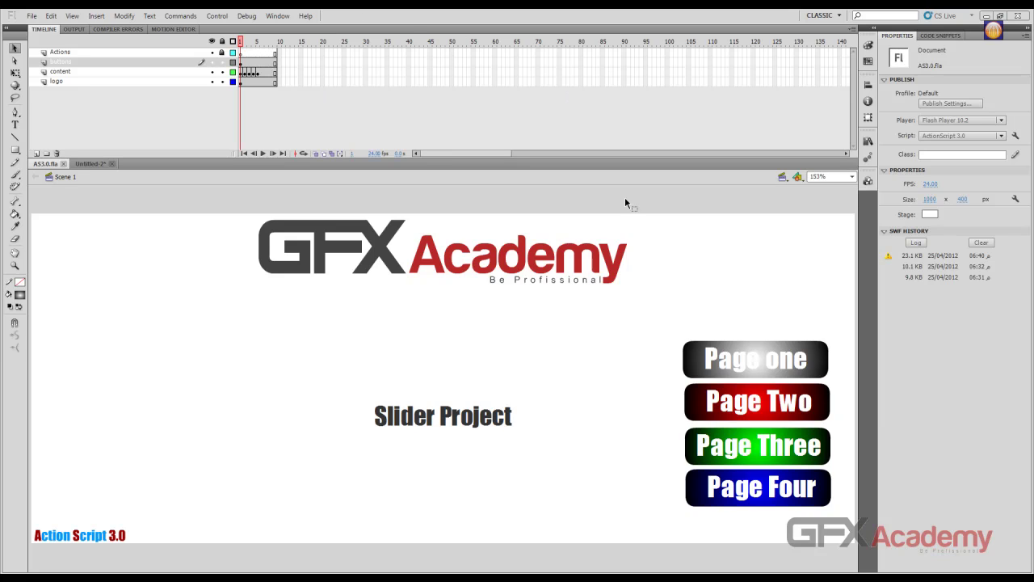
Step: Review frames 1 to 5 on the timeline to compare each content colour with its matching page button
left_click(693, 361)
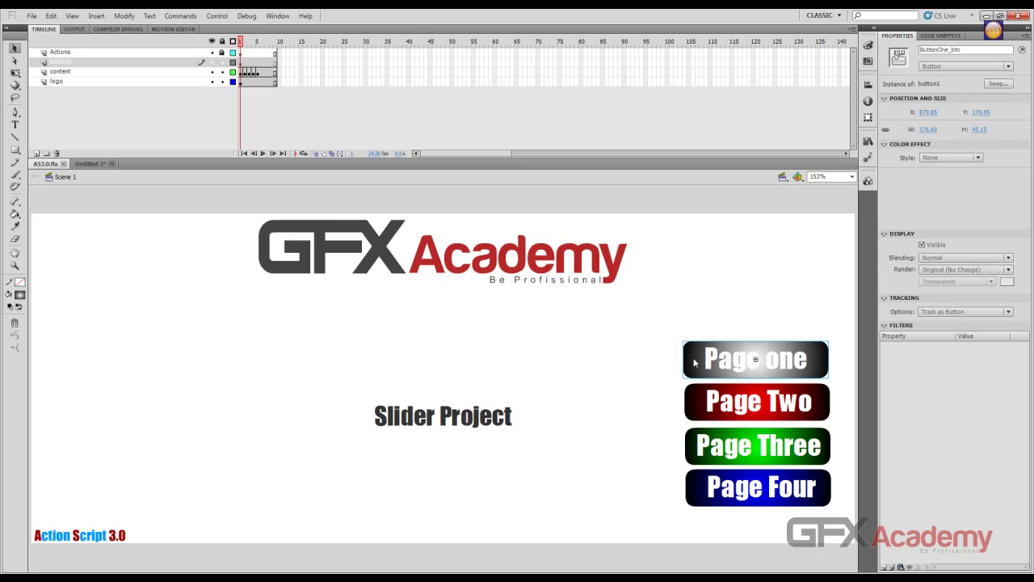
left_click(244, 42)
left_click(241, 42)
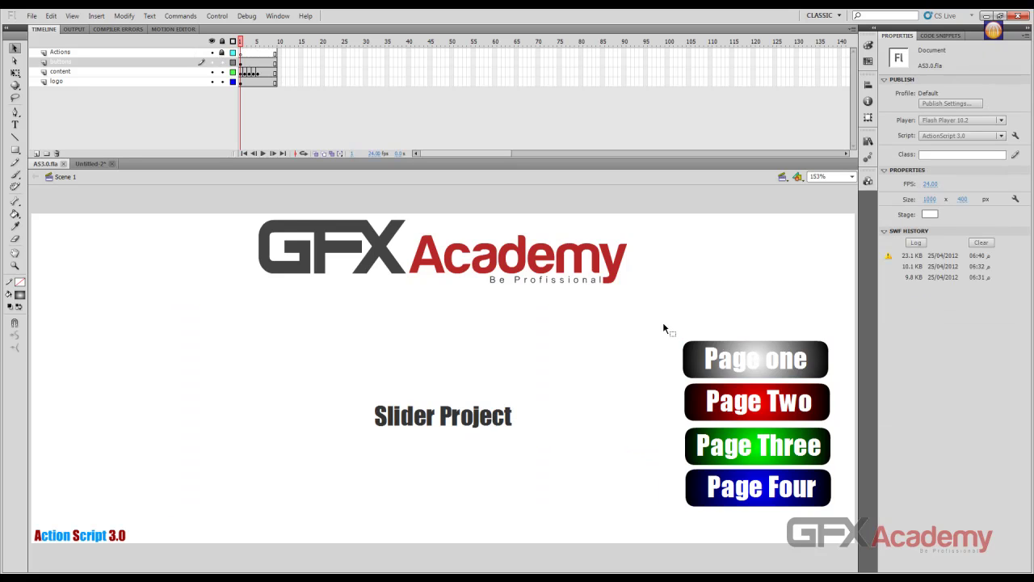
left_click(727, 358)
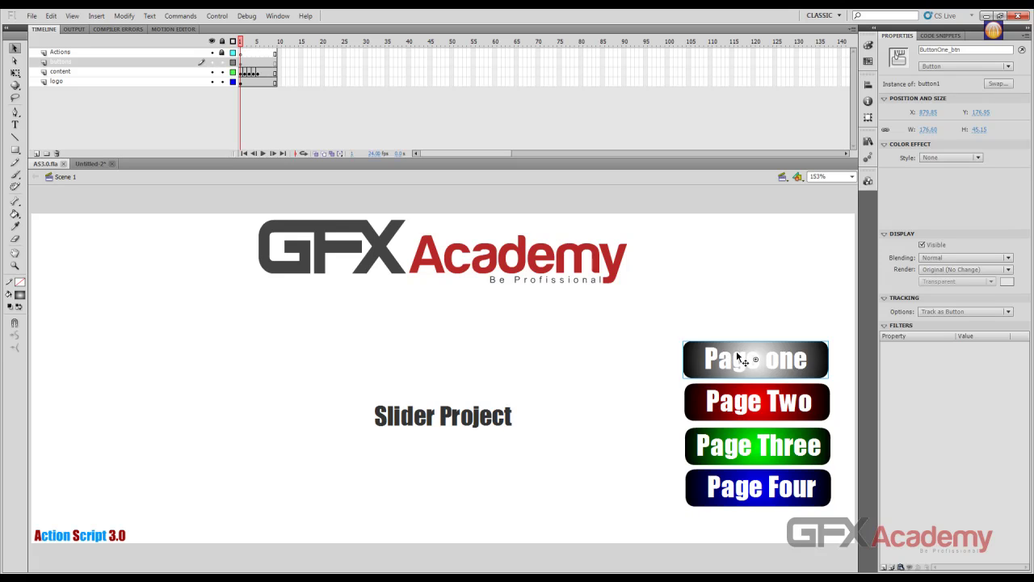
left_click(246, 42)
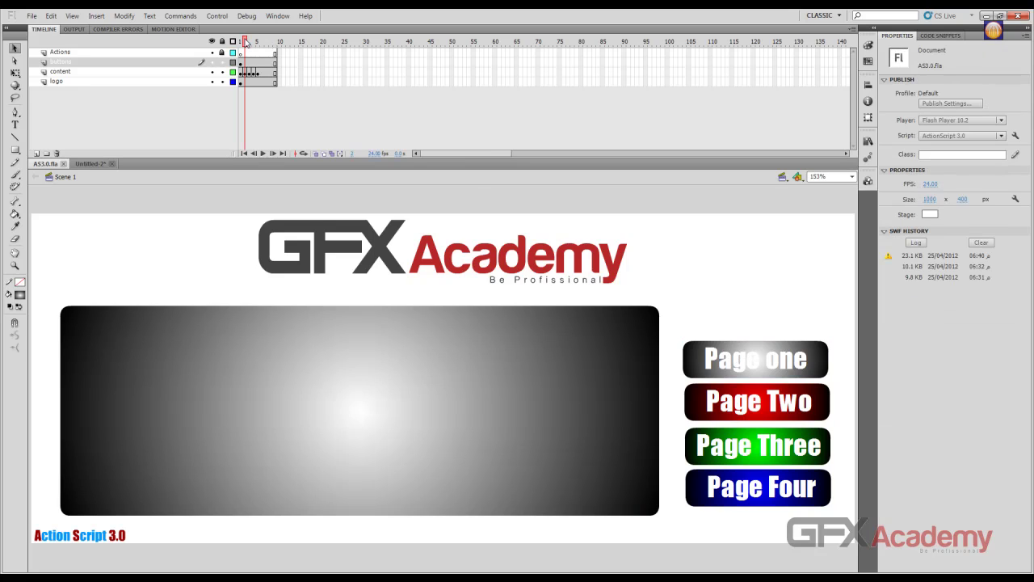
left_click(249, 42)
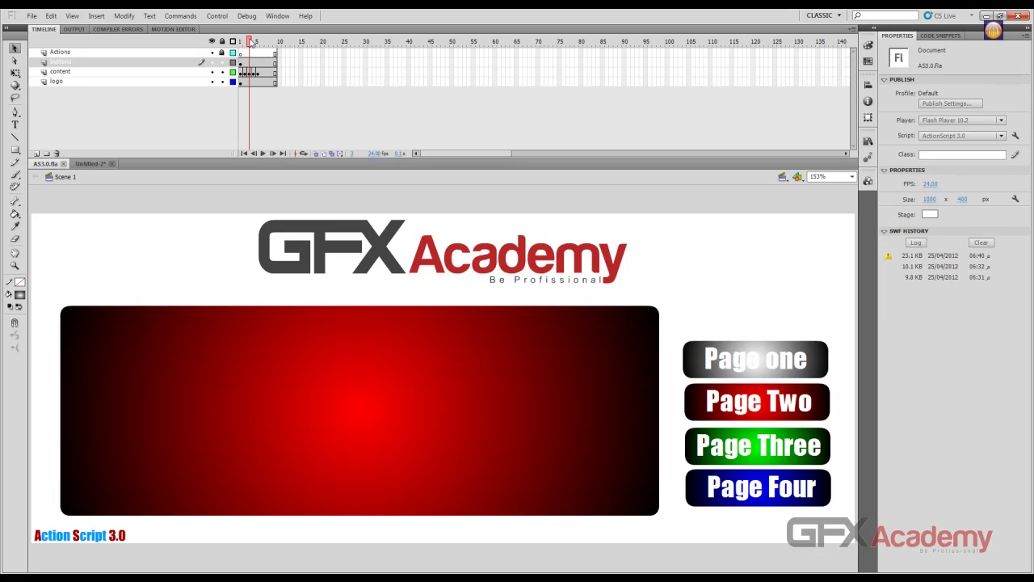
left_click(253, 42)
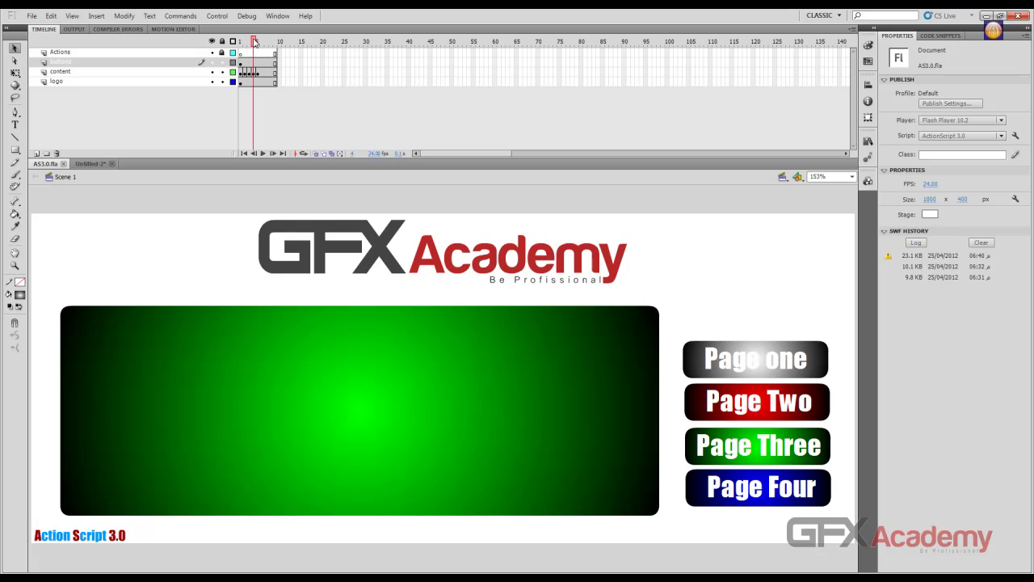
left_click(258, 42)
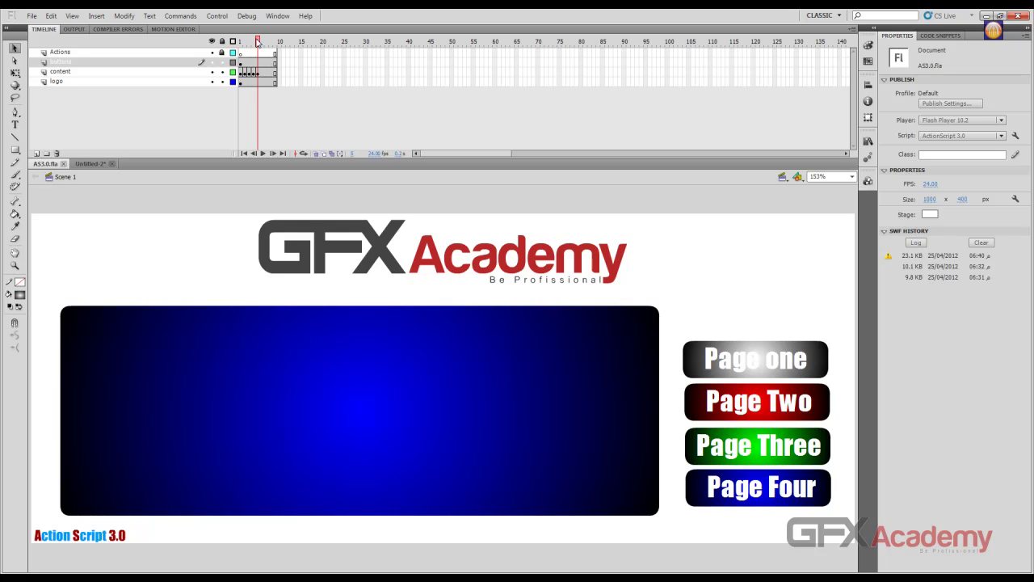
left_click_drag(258, 42, 241, 42)
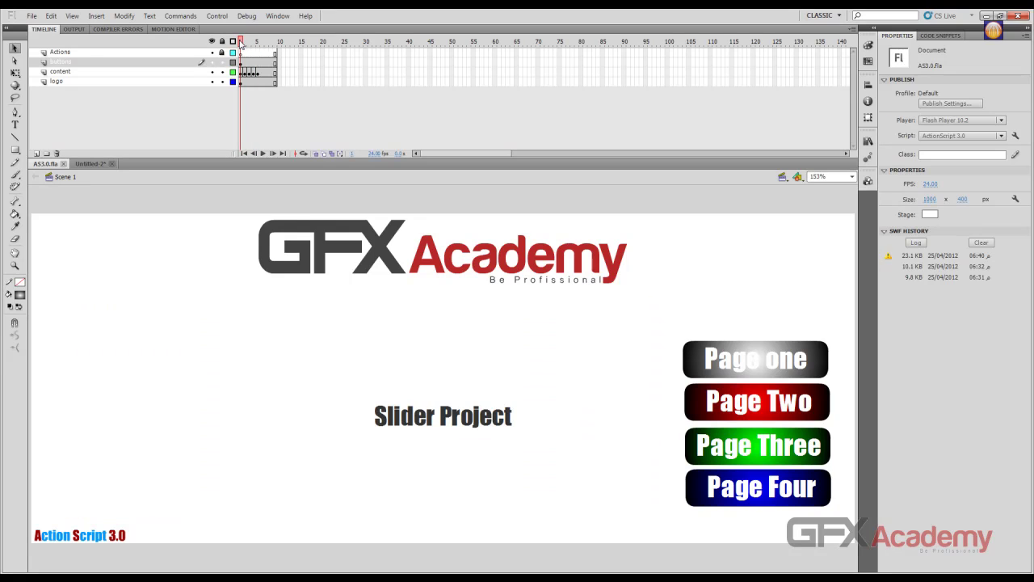
Step: Apply the Timeline Navigation code snippet Click to Go to Frame and Stop to the Page One button
left_click(744, 366)
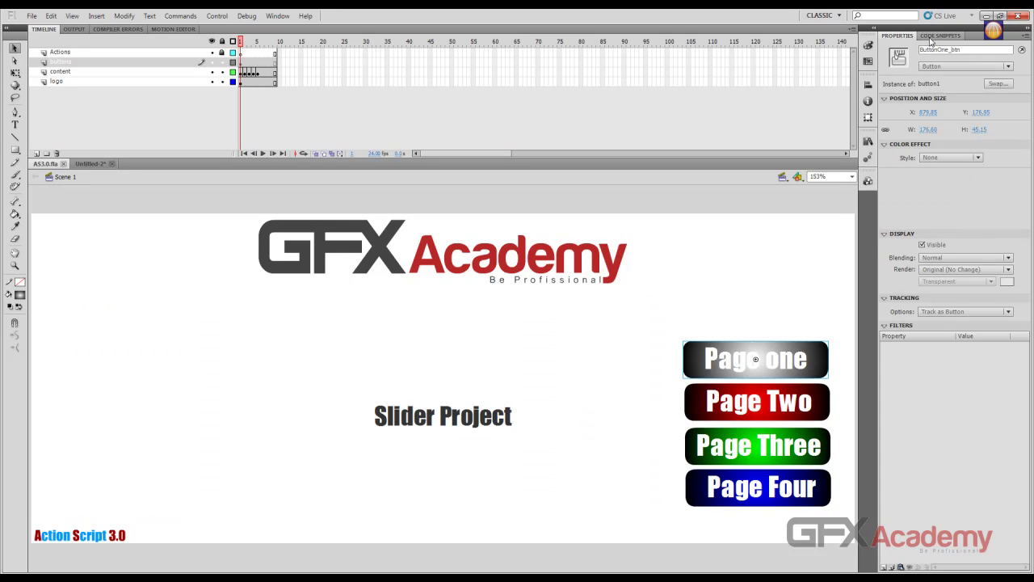
left_click(937, 36)
left_click(885, 63)
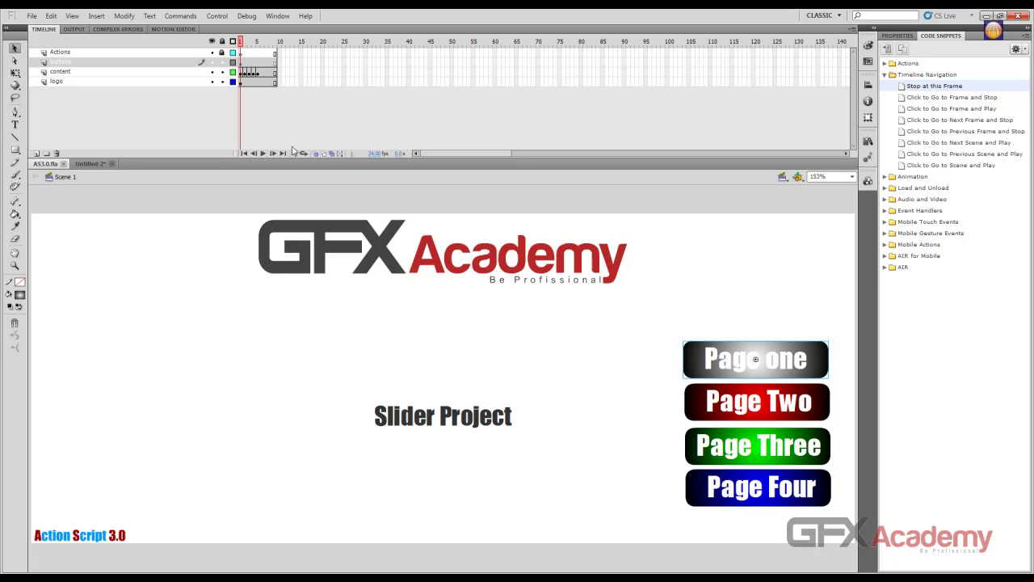
double_click(950, 99)
Step: Delete the instruction comment above the ButtonOne_btn code, set its gotoAndStop frame to 2, and collapse the code window
left_click(308, 251)
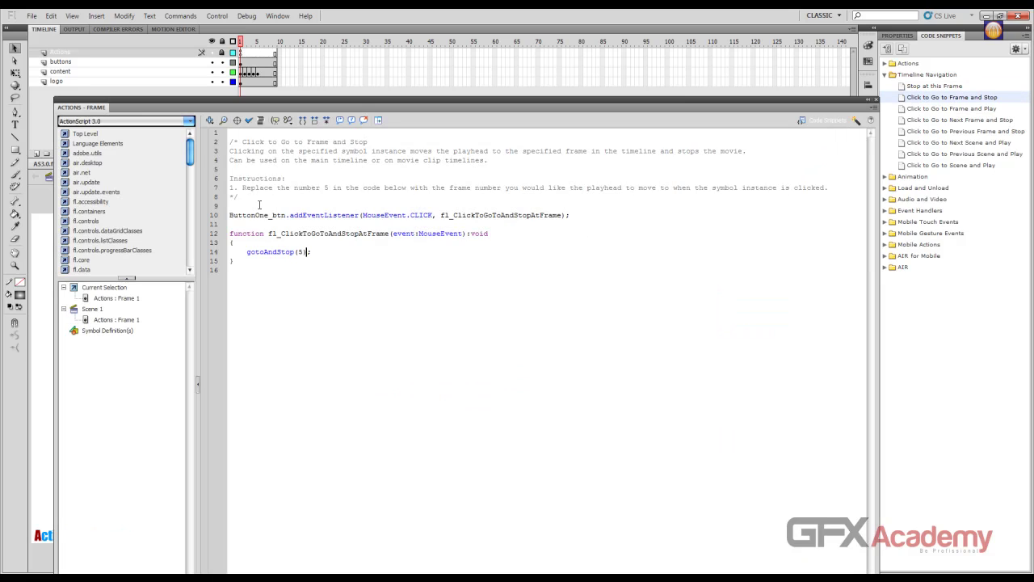
left_click_drag(259, 204, 230, 129)
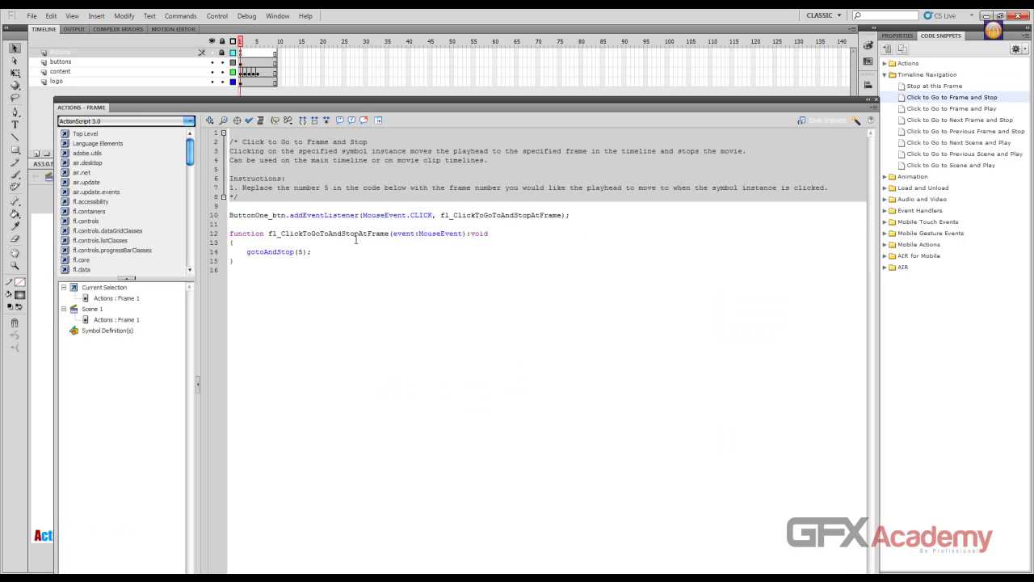
key("Delete")
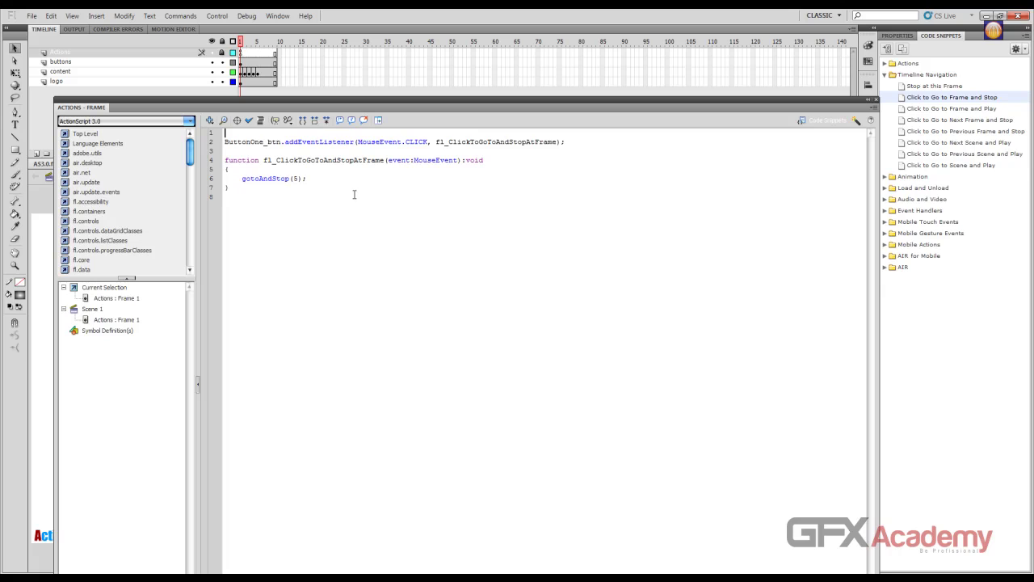
double_click(295, 178)
type("2")
left_click(872, 100)
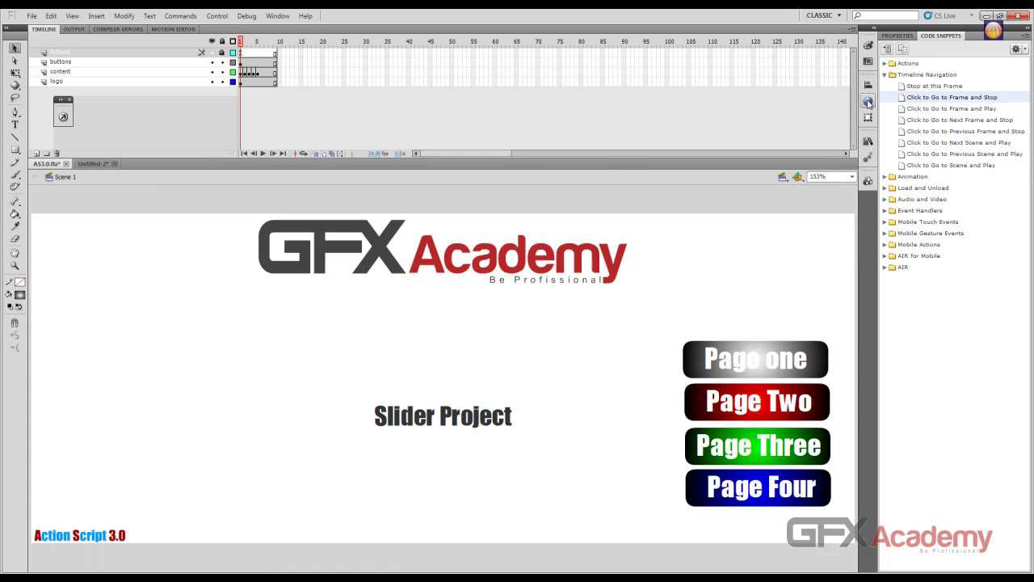
Step: Add the Click to Go to Frame and Stop snippet to the Page Two button and set its gotoAndStop frame to 3
left_click(701, 416)
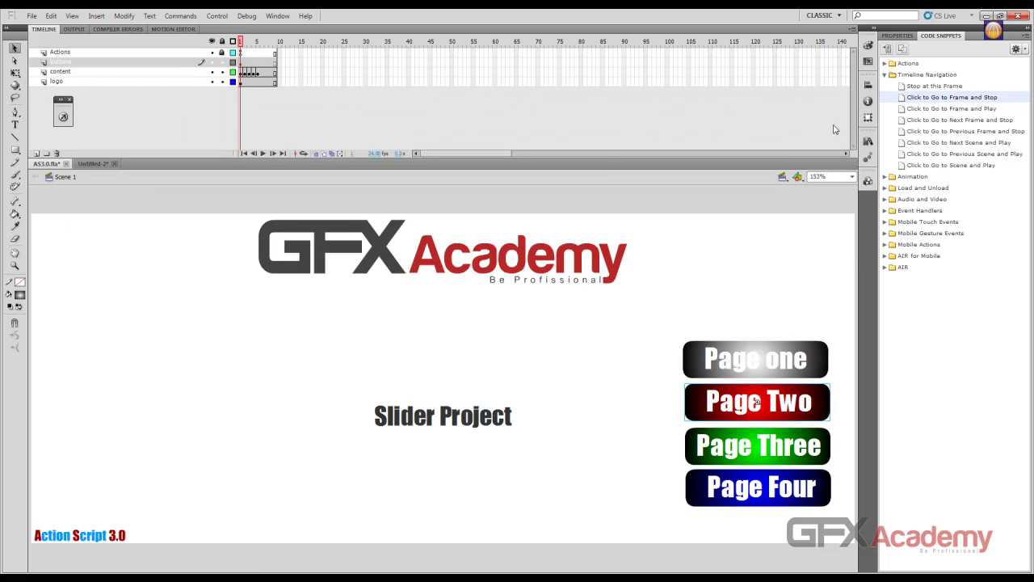
double_click(907, 98)
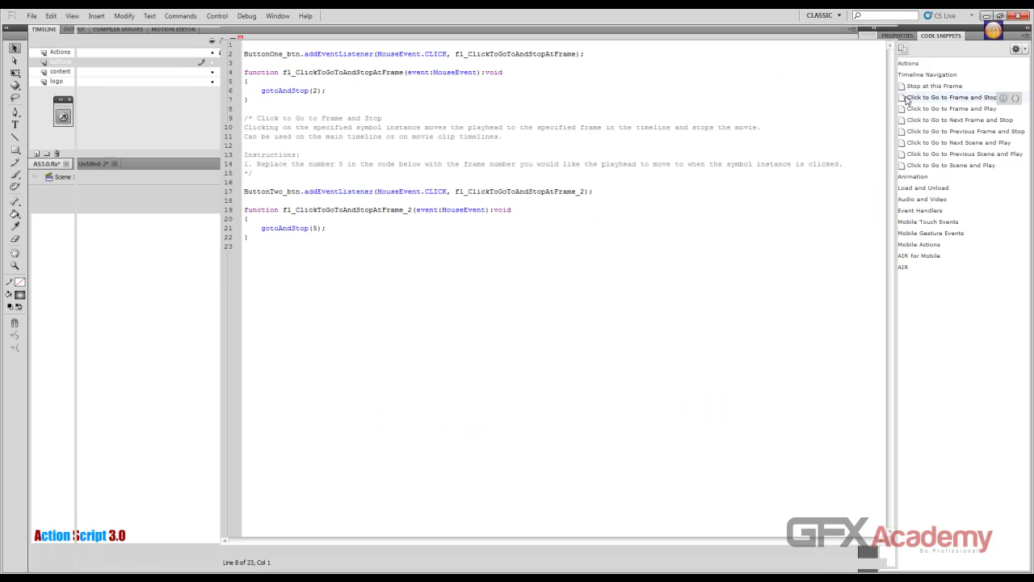
left_click(359, 178)
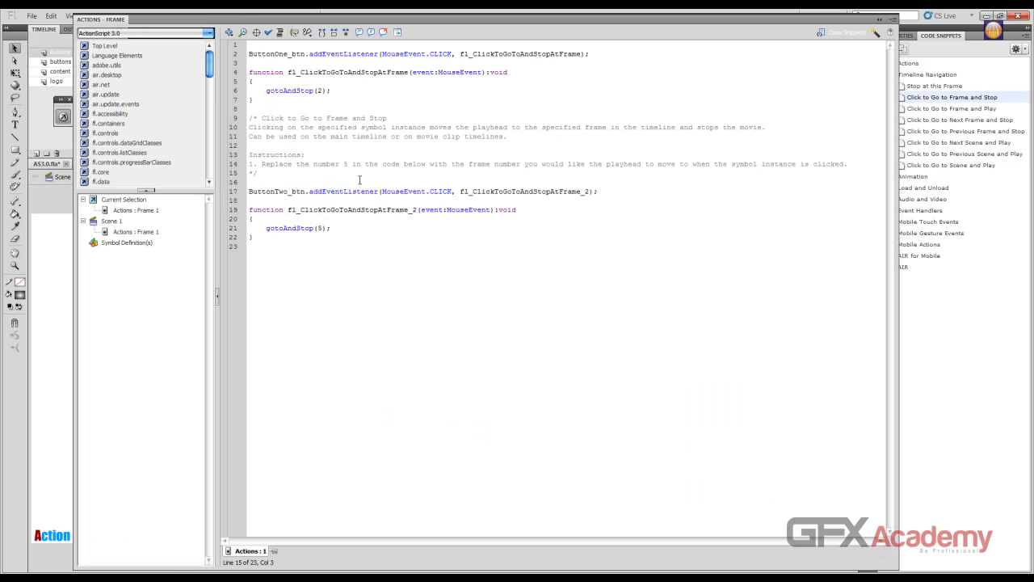
double_click(320, 227)
type("2")
left_click(879, 19)
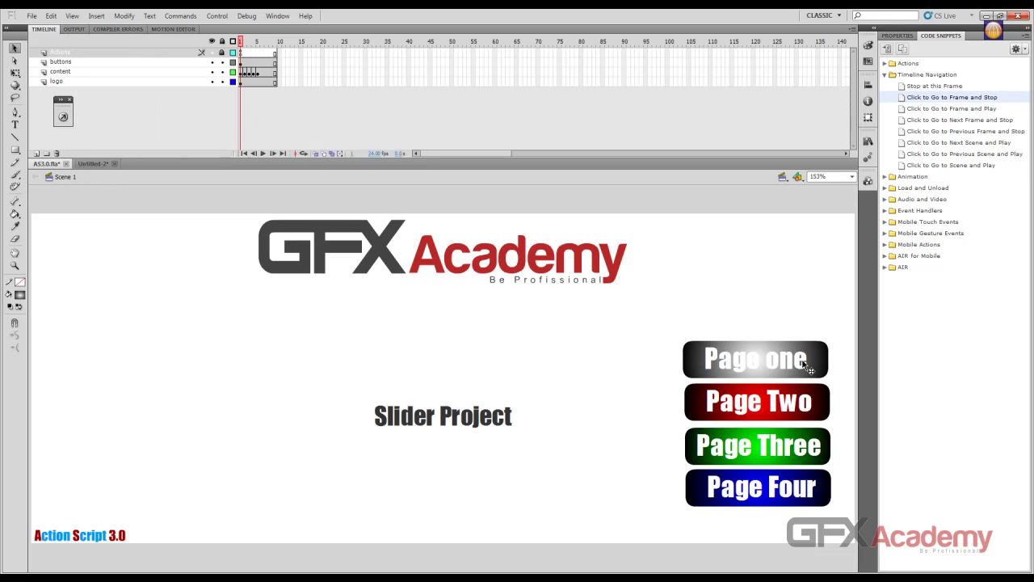
Step: Add the Click to Go to Frame and Stop snippet to the Page Three button and set its gotoAndStop frame to 4
left_click(788, 451)
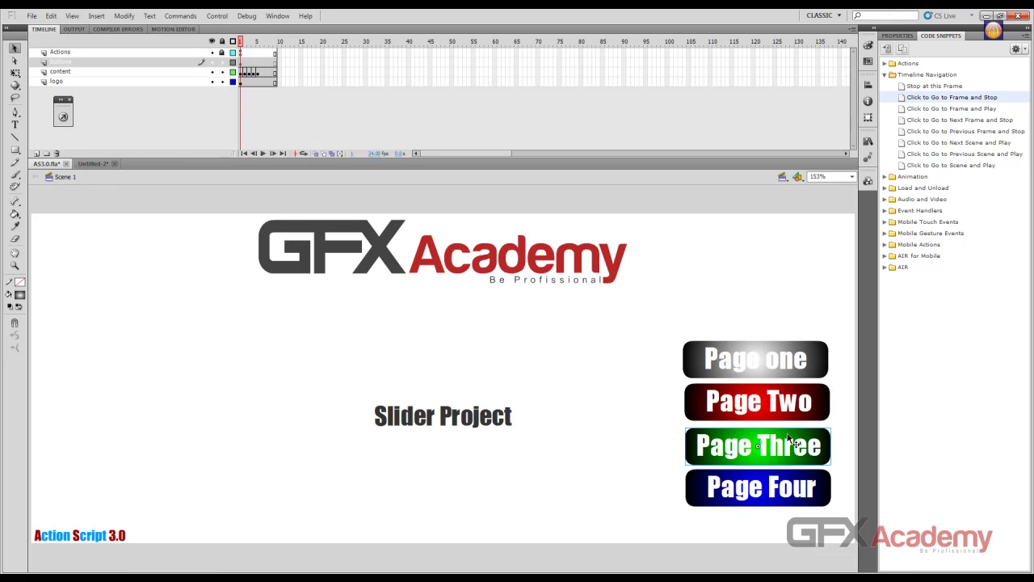
double_click(920, 99)
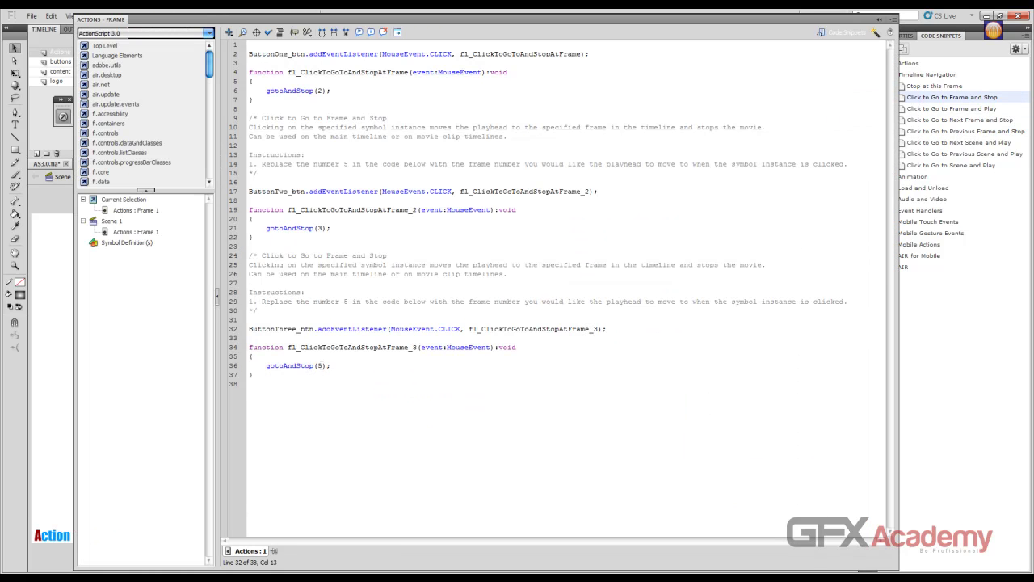
type("4")
left_click(891, 18)
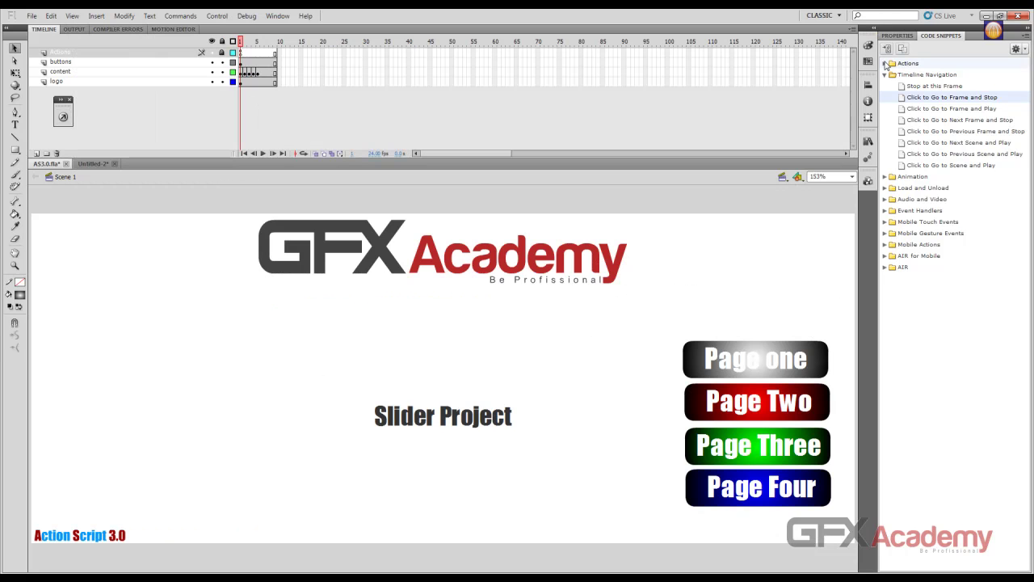
Step: Add the Click to Go to Frame and Stop snippet to the Page Four button and replace its instruction comment with a dashed // separator line
left_click(819, 487)
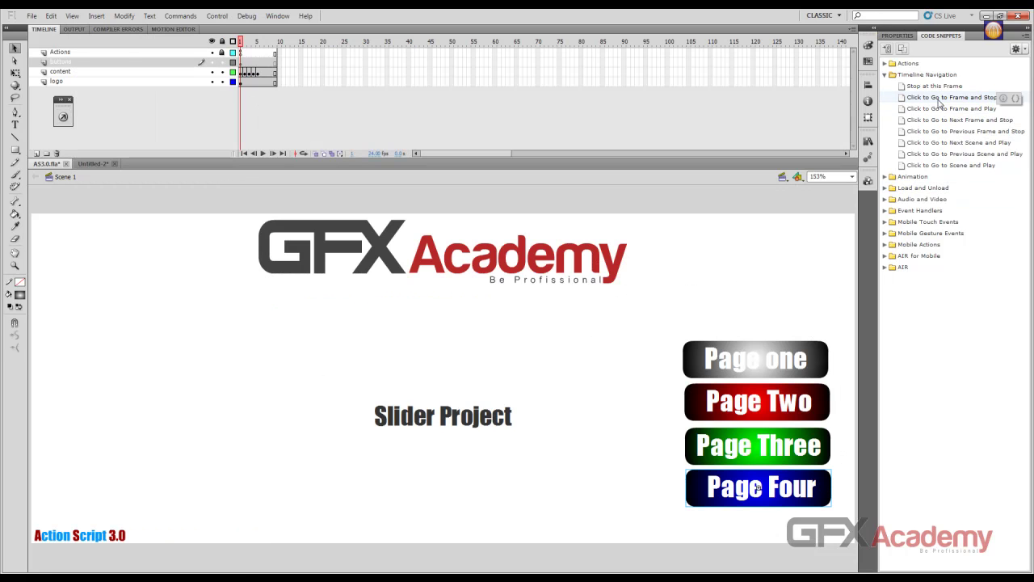
double_click(1008, 99)
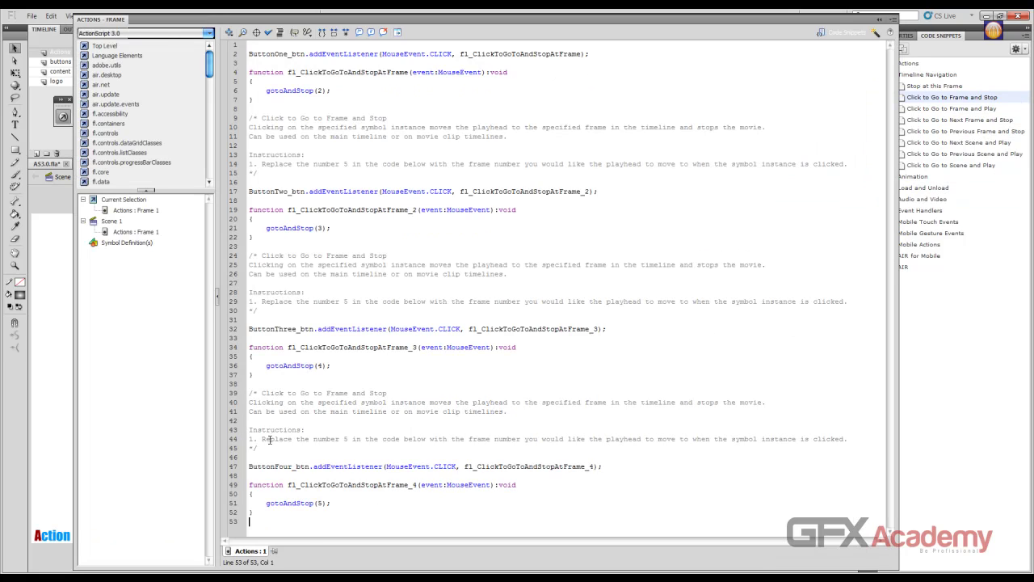
left_click_drag(260, 452, 245, 396)
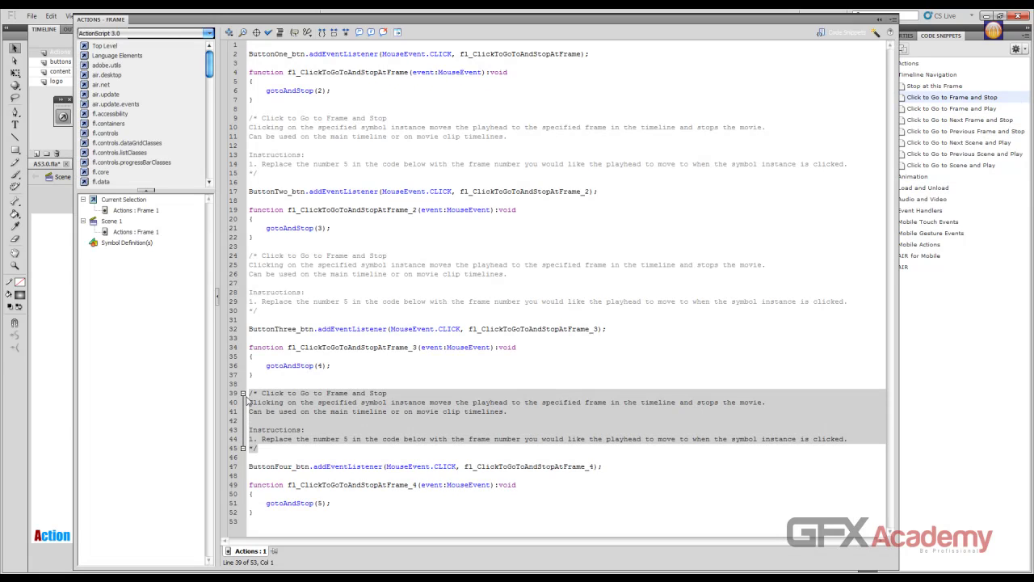
key("Delete")
type("----------------------------------------------")
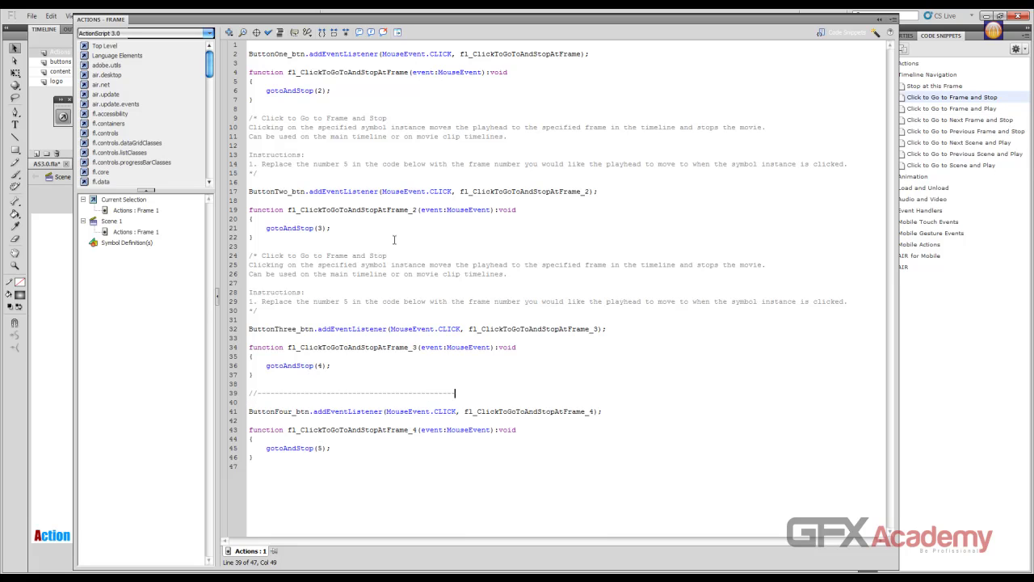
Step: Replace the instruction comments above the ButtonThree_btn and ButtonTwo_btn code with dashed // separator lines, then save and collapse the code window
left_click_drag(269, 311, 250, 256)
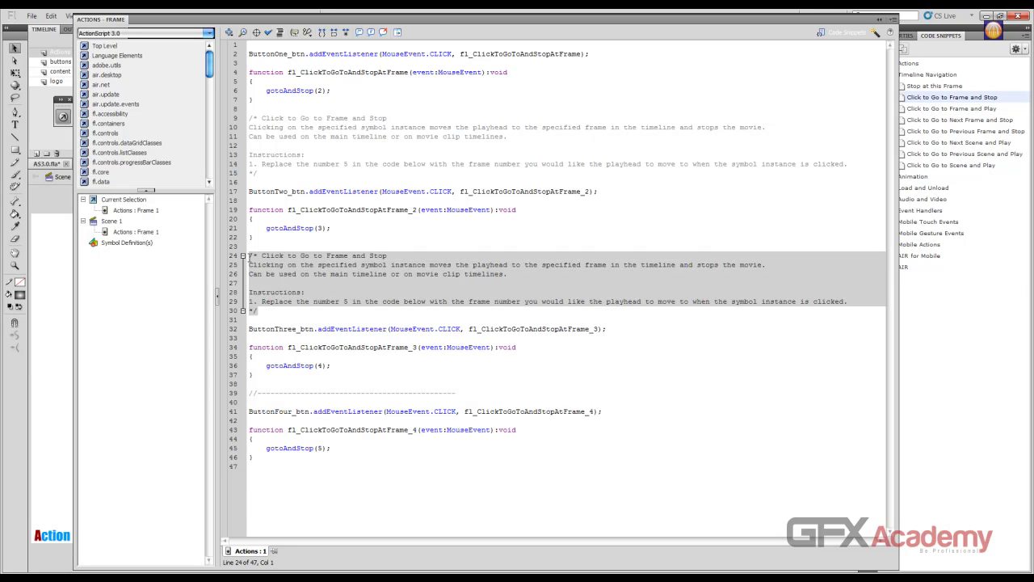
type("//----------------------------------------------")
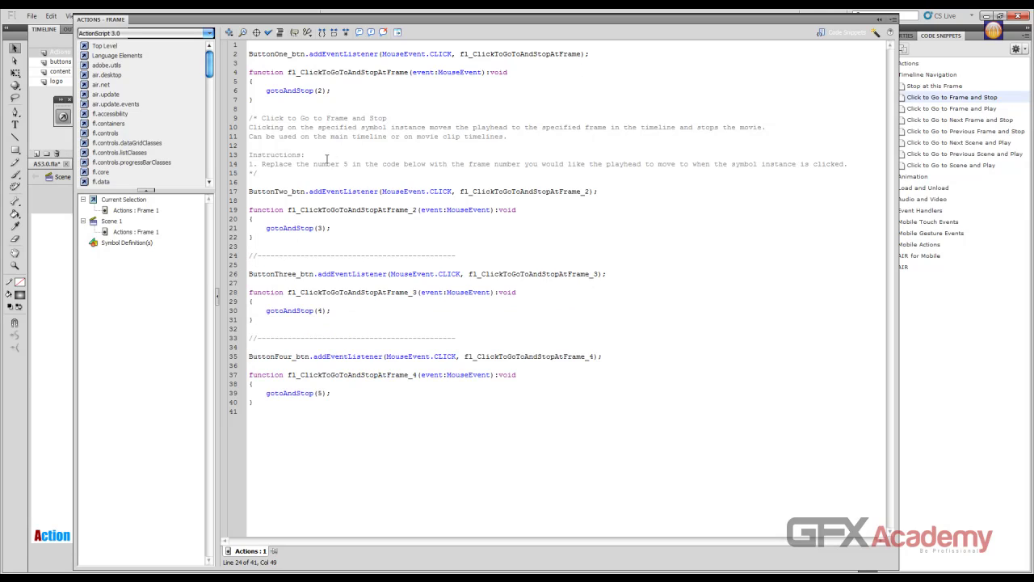
left_click_drag(286, 173, 244, 118)
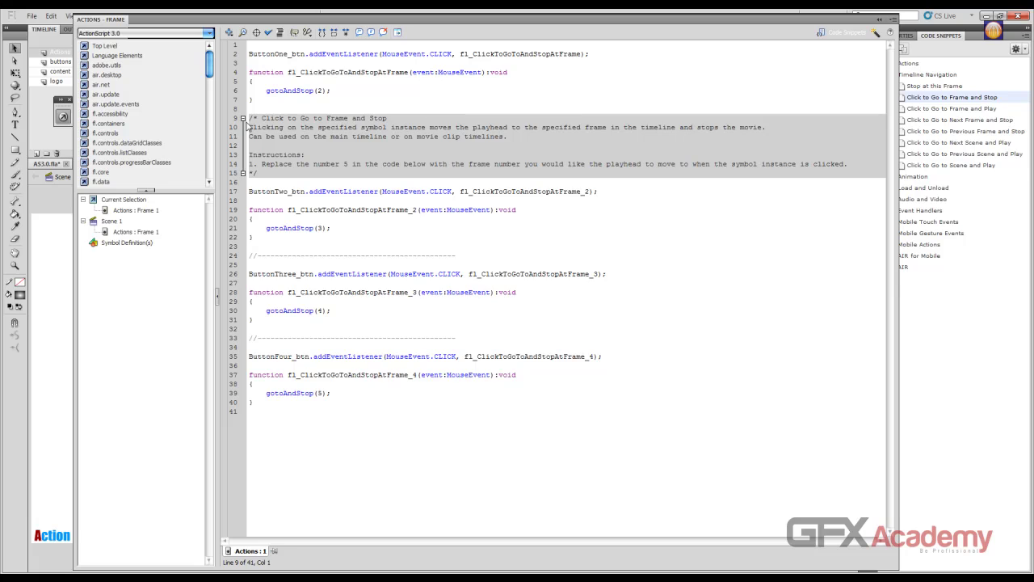
type("//---------------------------------------------")
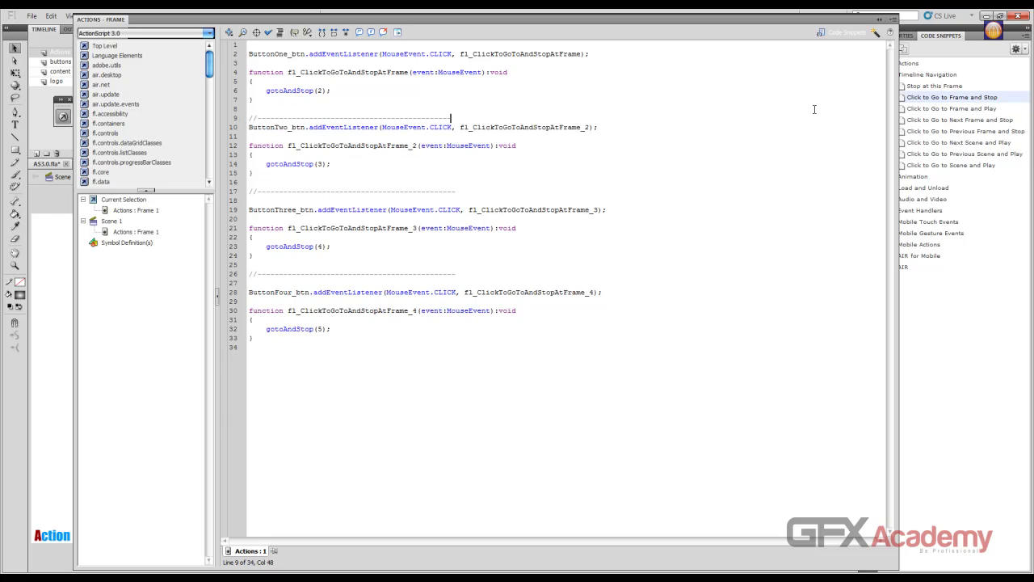
key("ctrl+s")
left_click(880, 21)
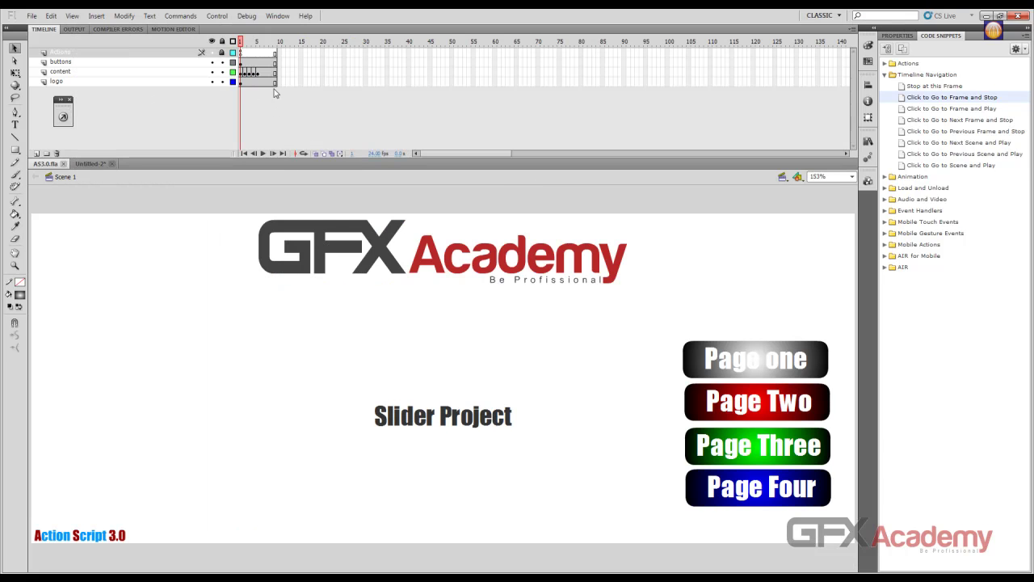
Step: Remove the frames after frame 5 from all four layers, save the file, and run a test of the movie
left_click_drag(273, 54, 281, 85)
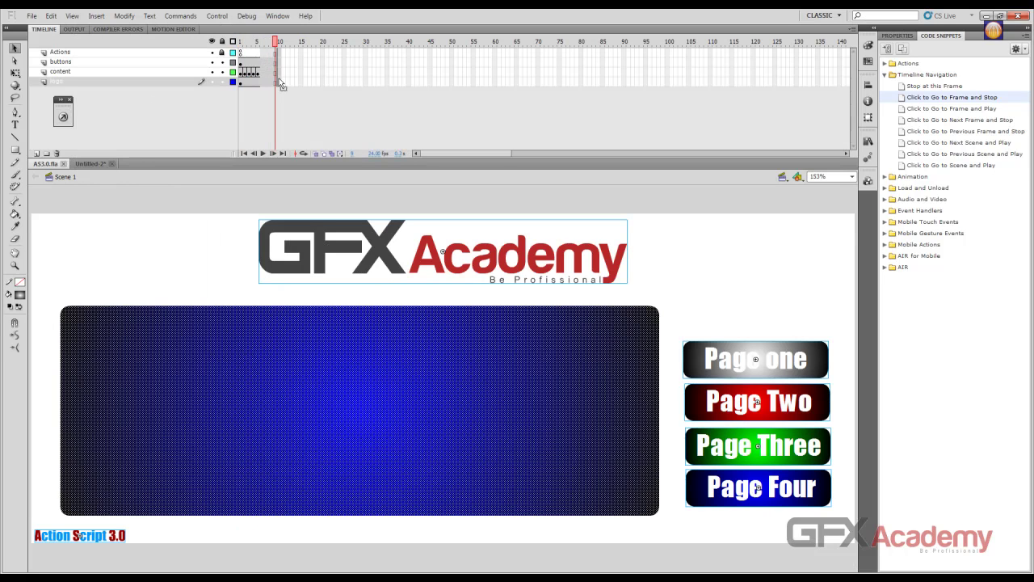
key("shift+F5")
key("ctrl+s")
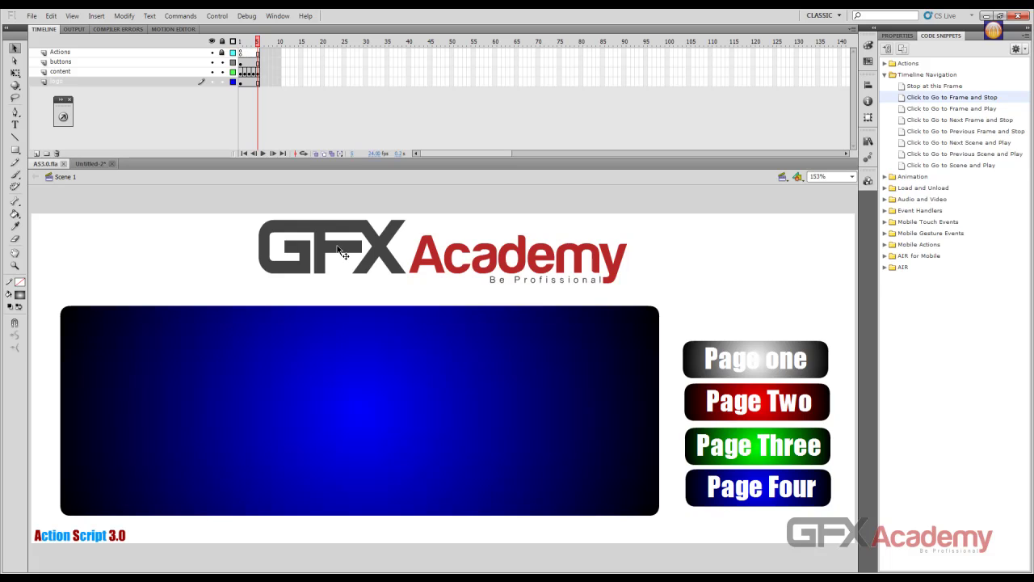
key("ctrl+Return")
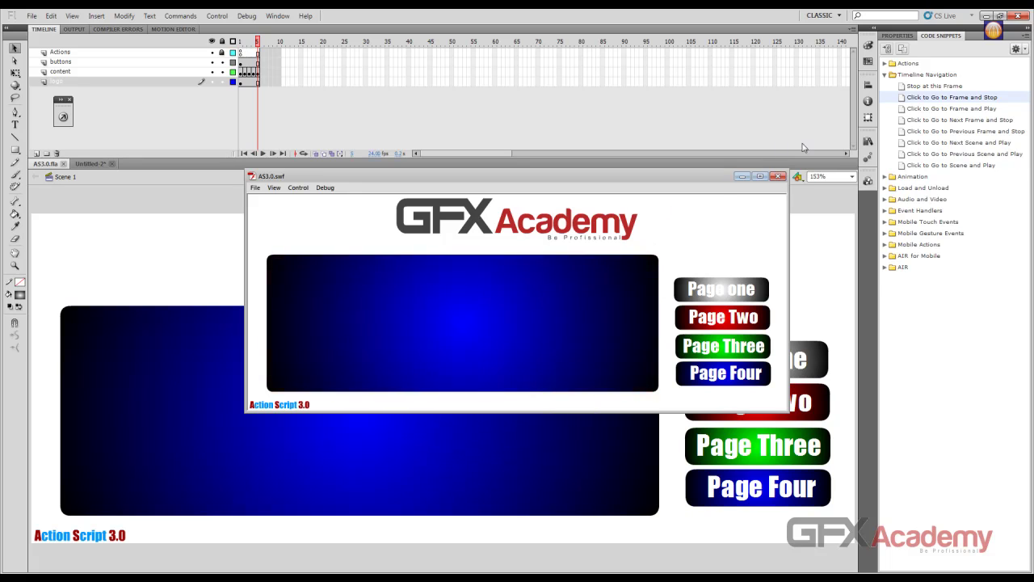
left_click(778, 177)
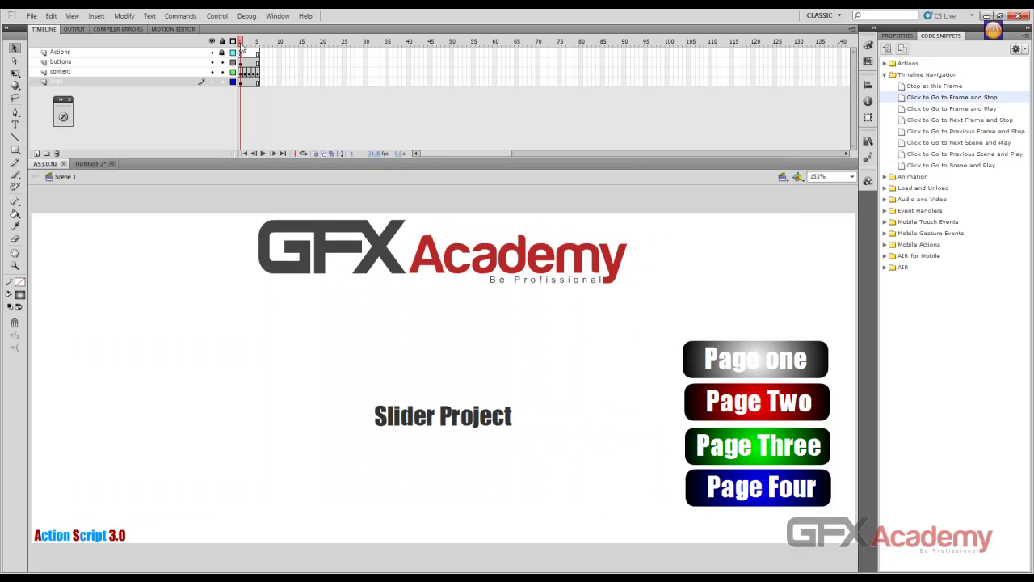
Step: On frame 1, enlarge the Slider Project text to 80 pt and reposition it in the empty area beside the page buttons
left_click(240, 41)
left_click(462, 424)
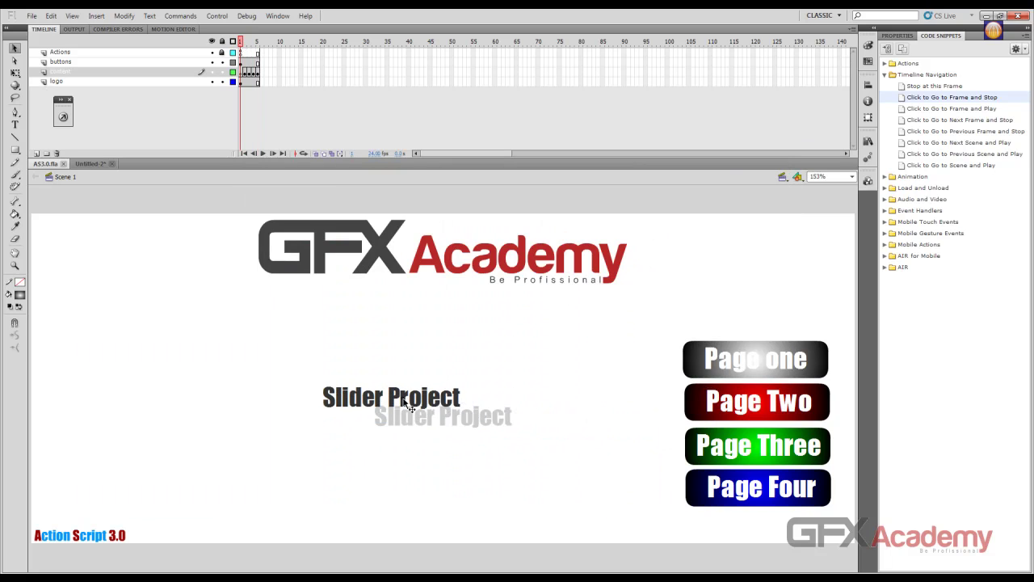
left_click_drag(410, 408, 383, 398)
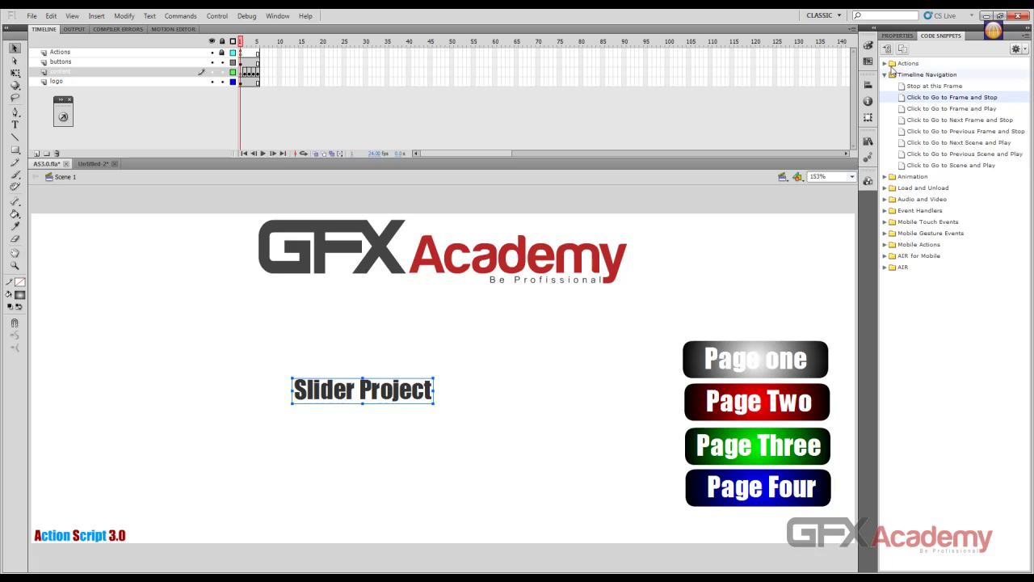
left_click(898, 35)
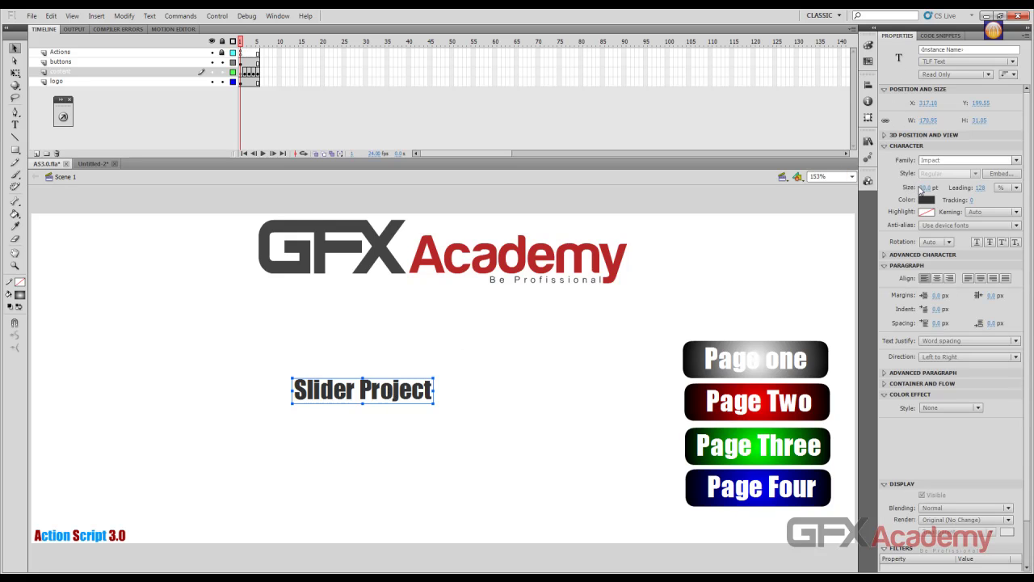
left_click_drag(924, 188, 953, 187)
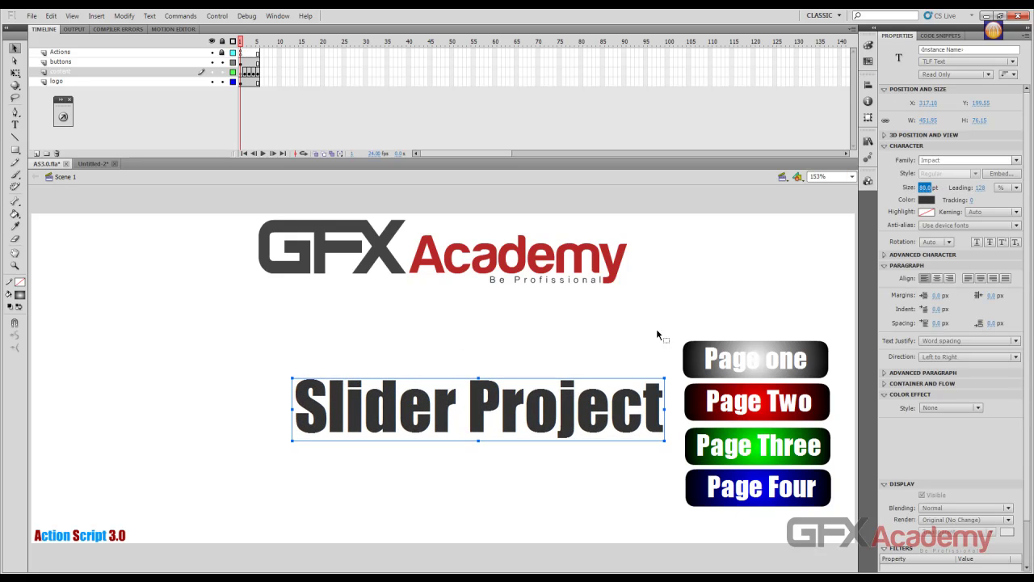
left_click_drag(425, 396, 311, 397)
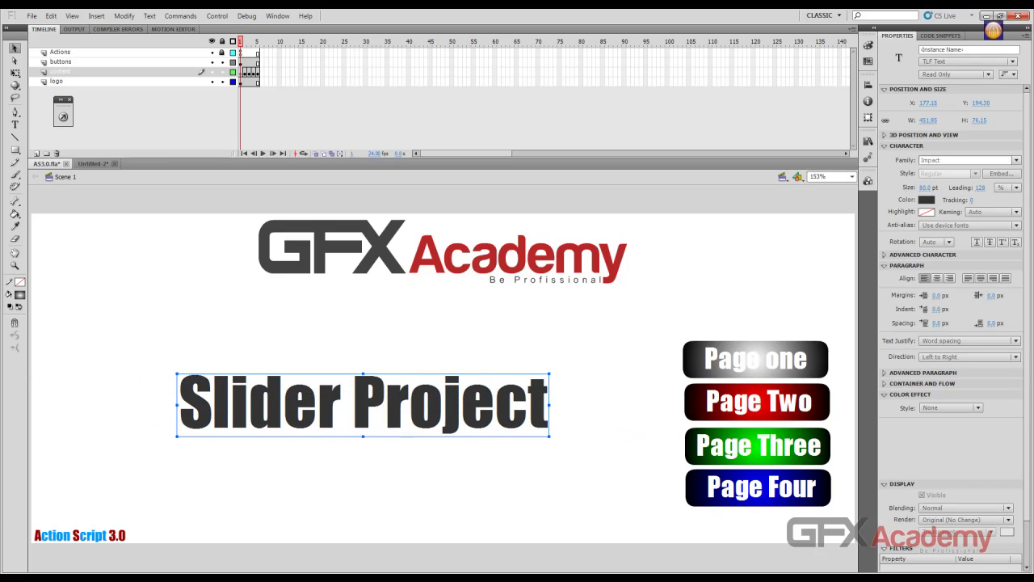
Step: Insert stop(); as the first line of the Actions layer's frame 1 code, then save and collapse the code window
left_click(240, 53)
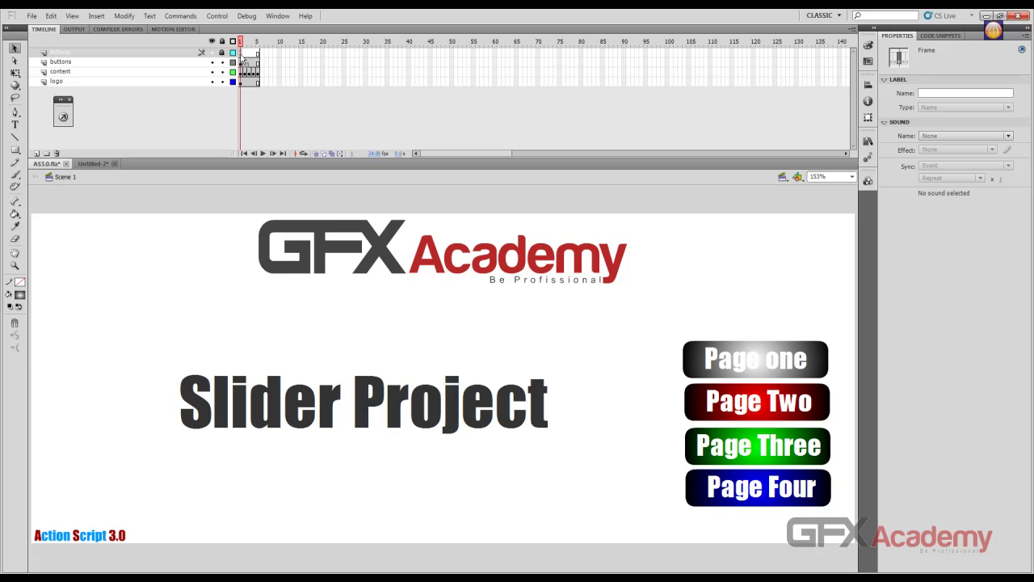
left_click(1021, 50)
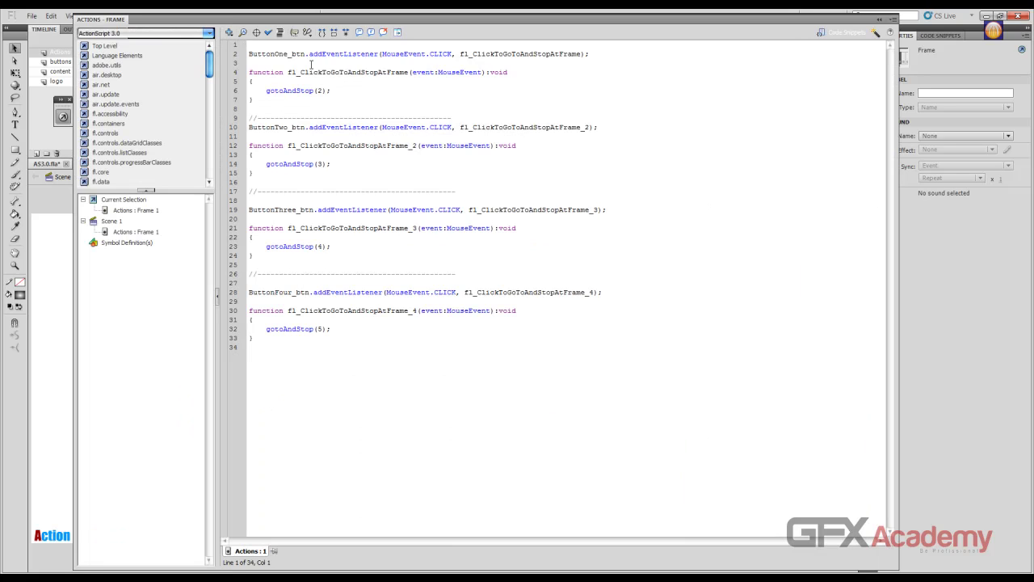
key("Return")
key("Return")
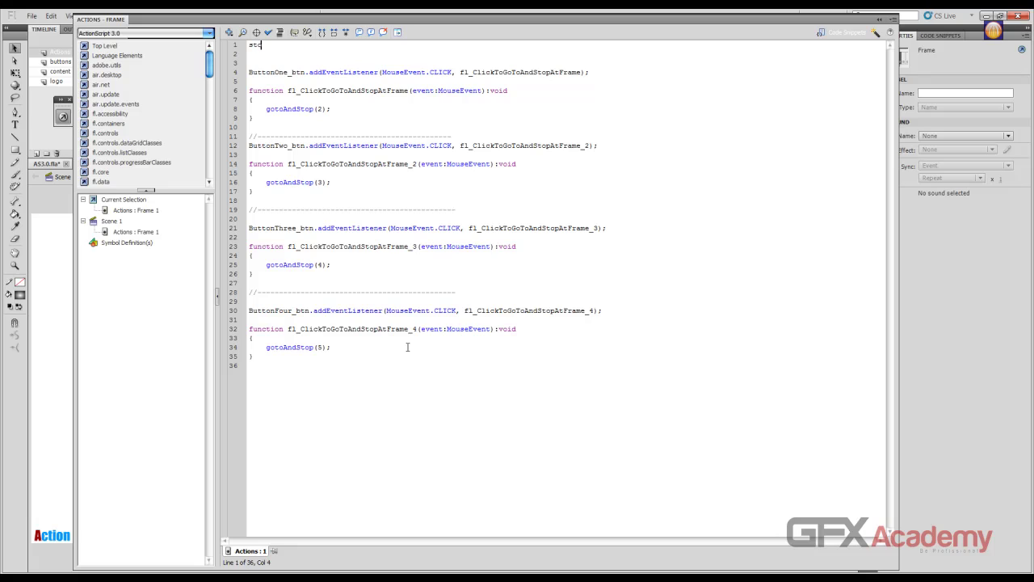
type("();")
key("ctrl+s")
left_click(880, 19)
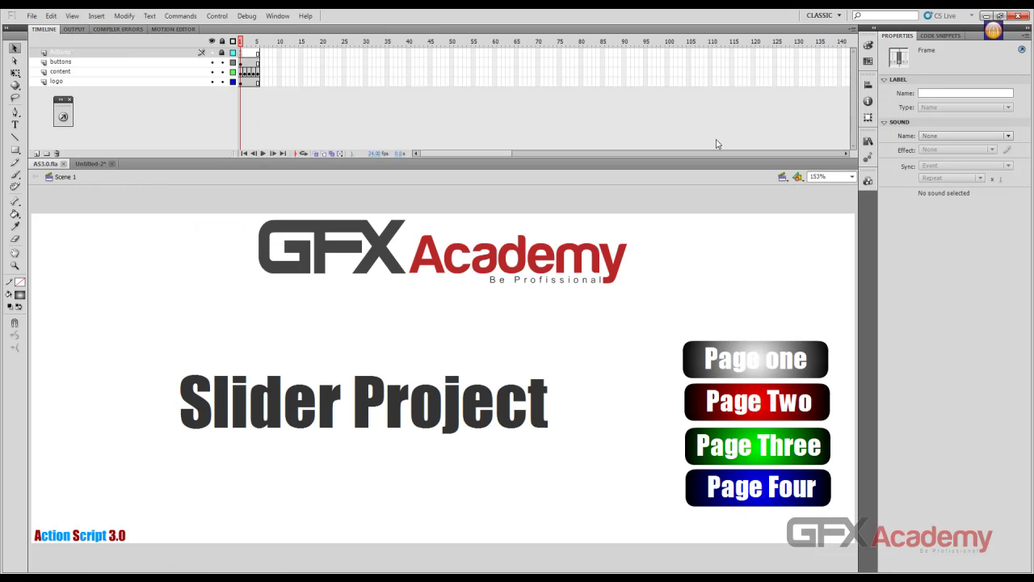
Step: Test the movie and try the Page One, Two, Three and Four buttons in varying order to check their navigation
key("ctrl+Return")
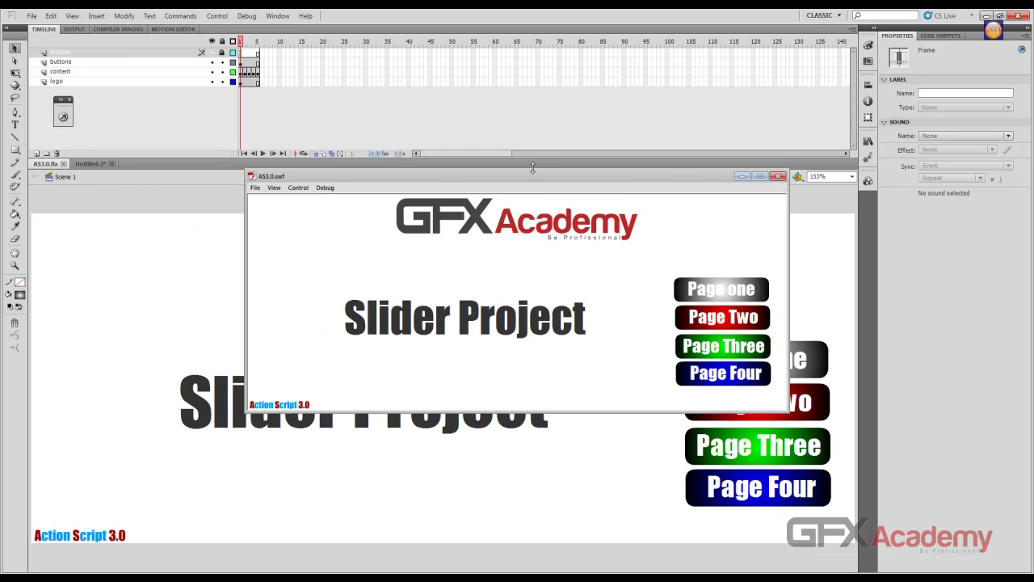
left_click_drag(530, 177, 470, 93)
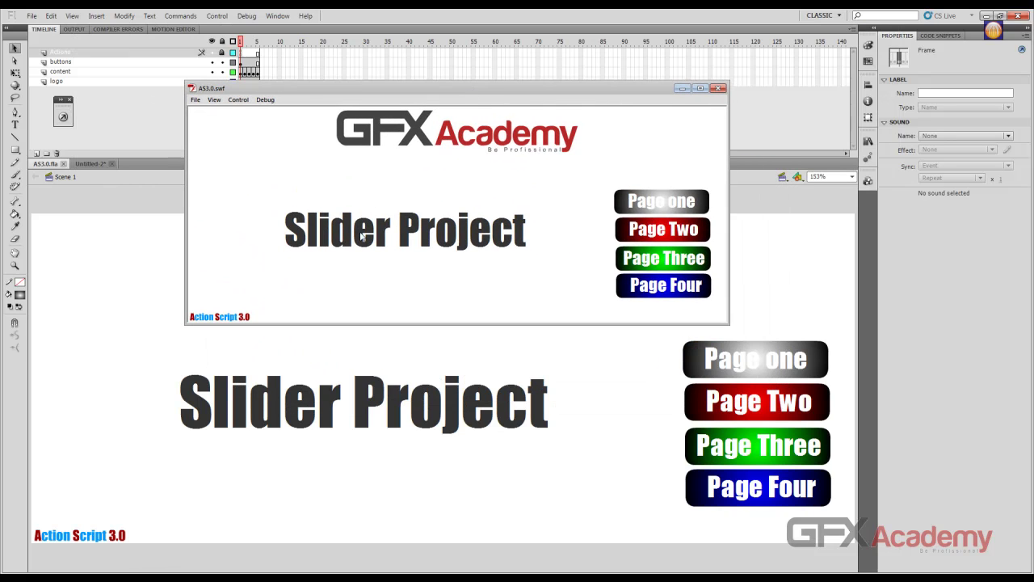
left_click(661, 202)
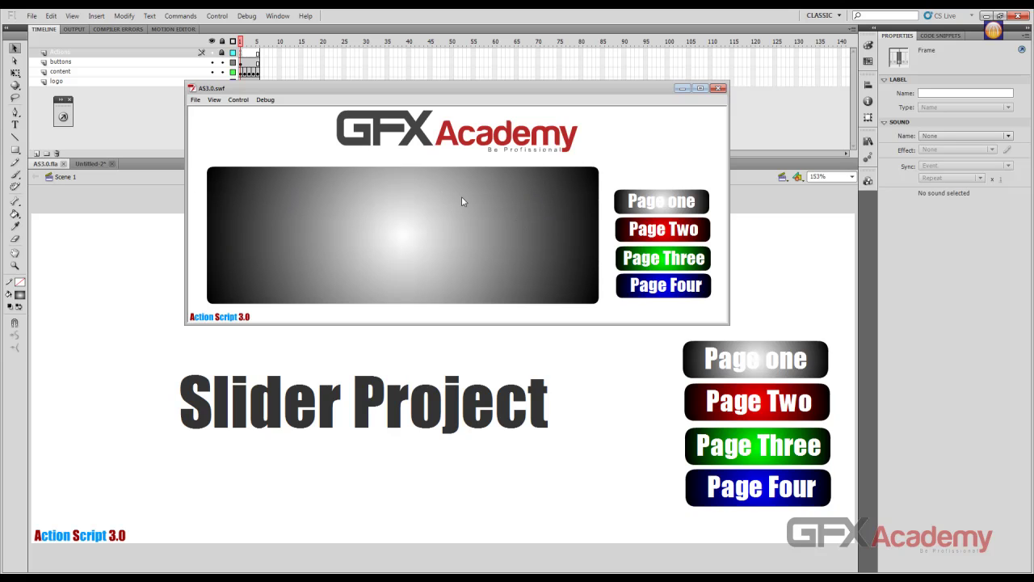
left_click(663, 233)
left_click(663, 260)
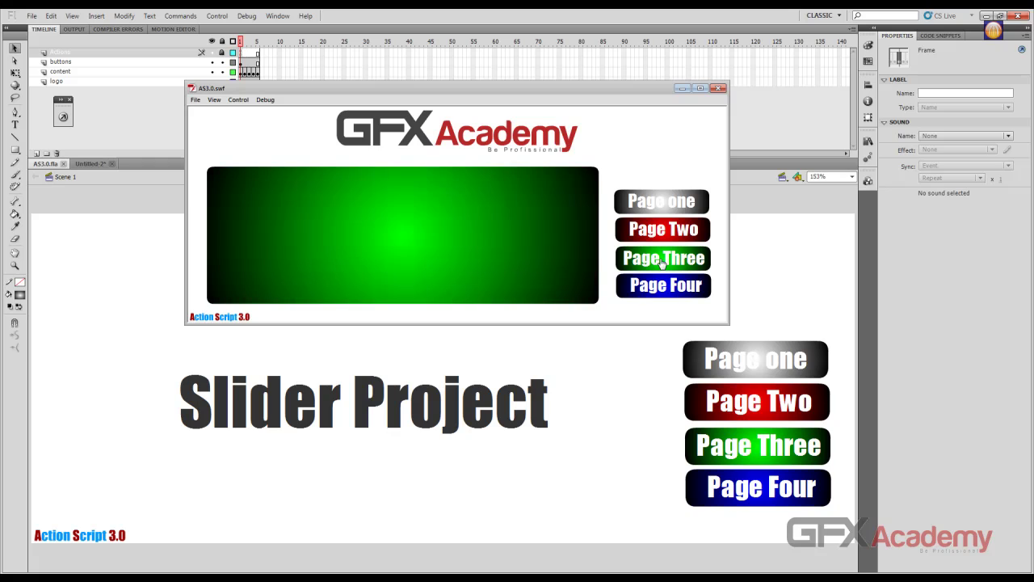
left_click(656, 287)
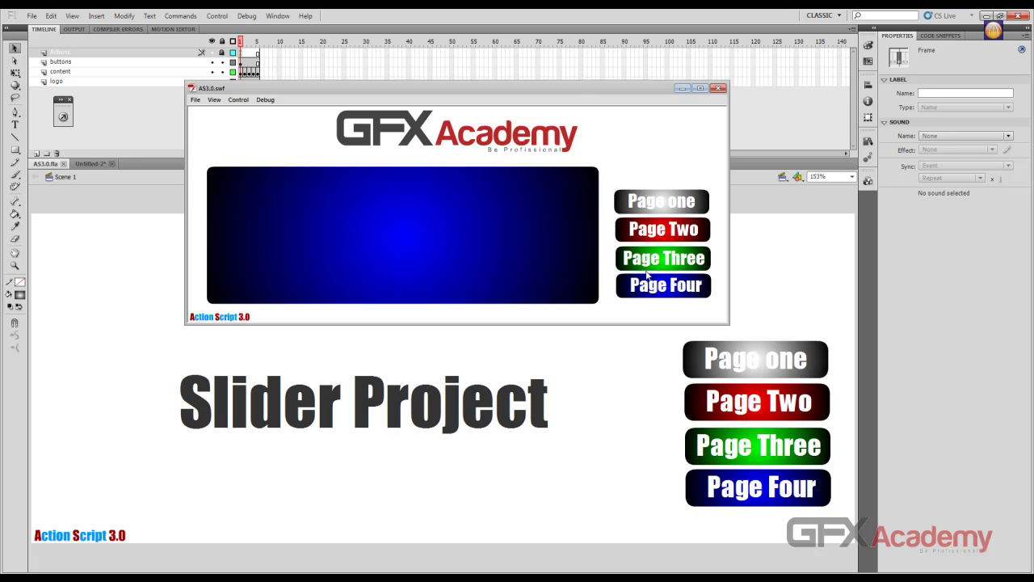
left_click(650, 202)
left_click(651, 231)
left_click(654, 267)
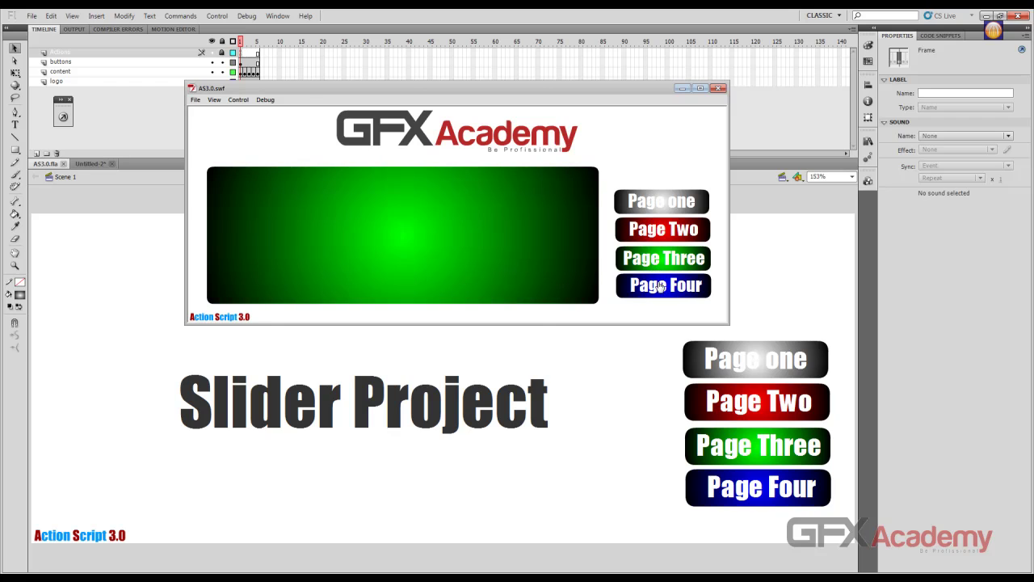
left_click(660, 287)
left_click(662, 259)
left_click(662, 233)
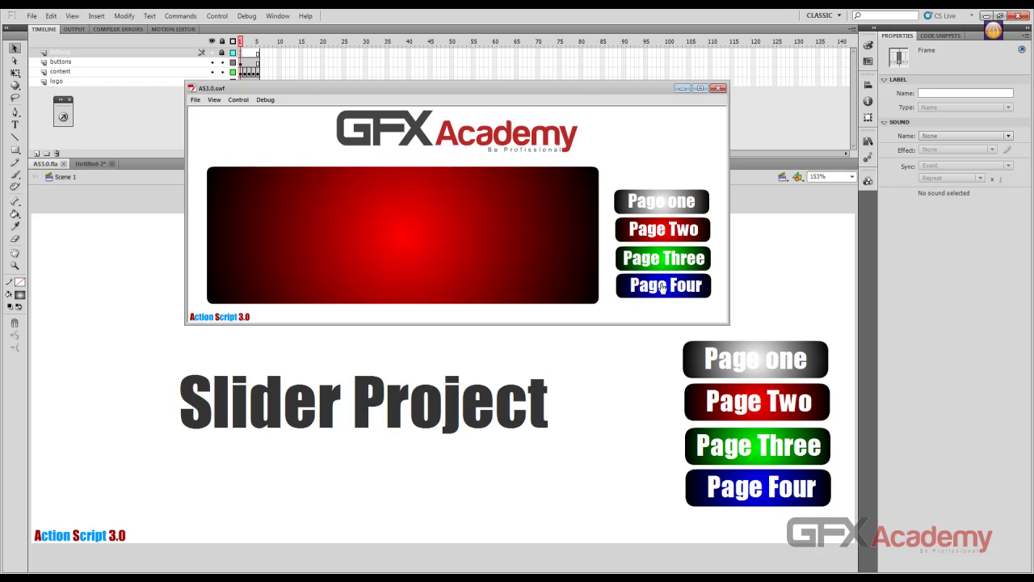